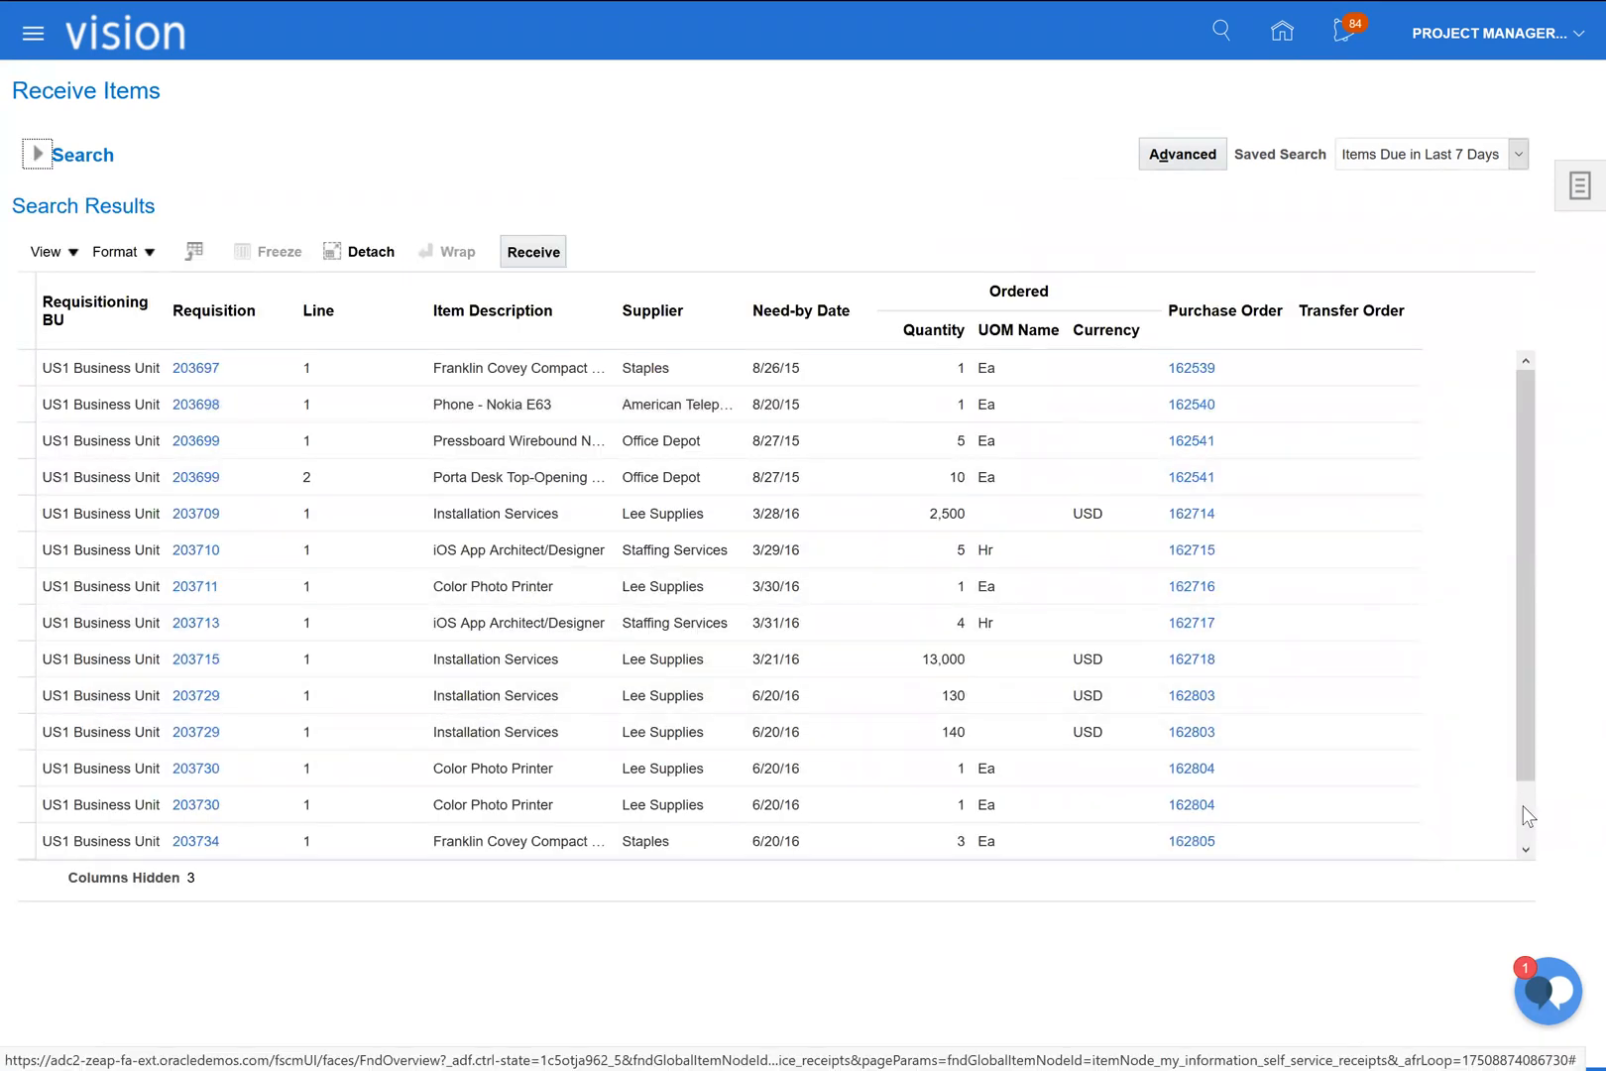
Review the Lee Supplies Installation Services lines needed by 11/14/17 and their ordered quantities in the receiving search results.
{"action": "scroll", "coordinate": [1527, 815], "scroll_direction": "down", "scroll_amount": 2}
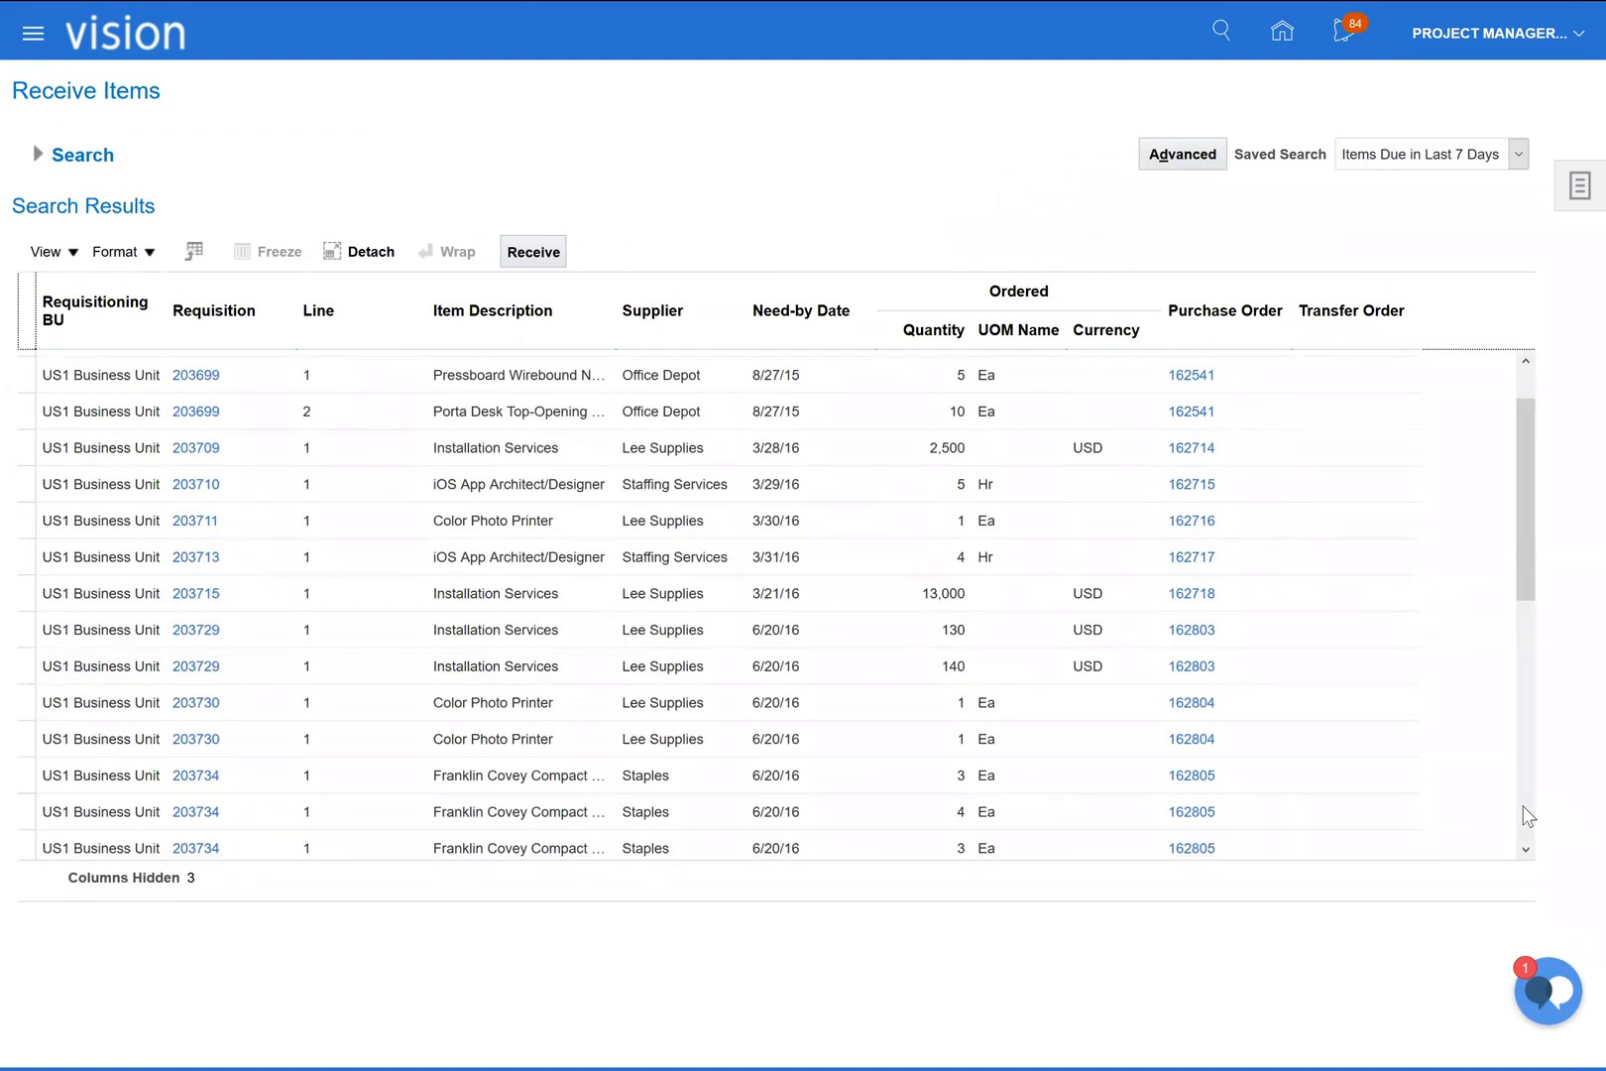
{"action": "scroll", "coordinate": [1527, 815], "scroll_direction": "down", "scroll_amount": 5}
{"action": "scroll", "coordinate": [1520, 823], "scroll_direction": "down", "scroll_amount": 1}
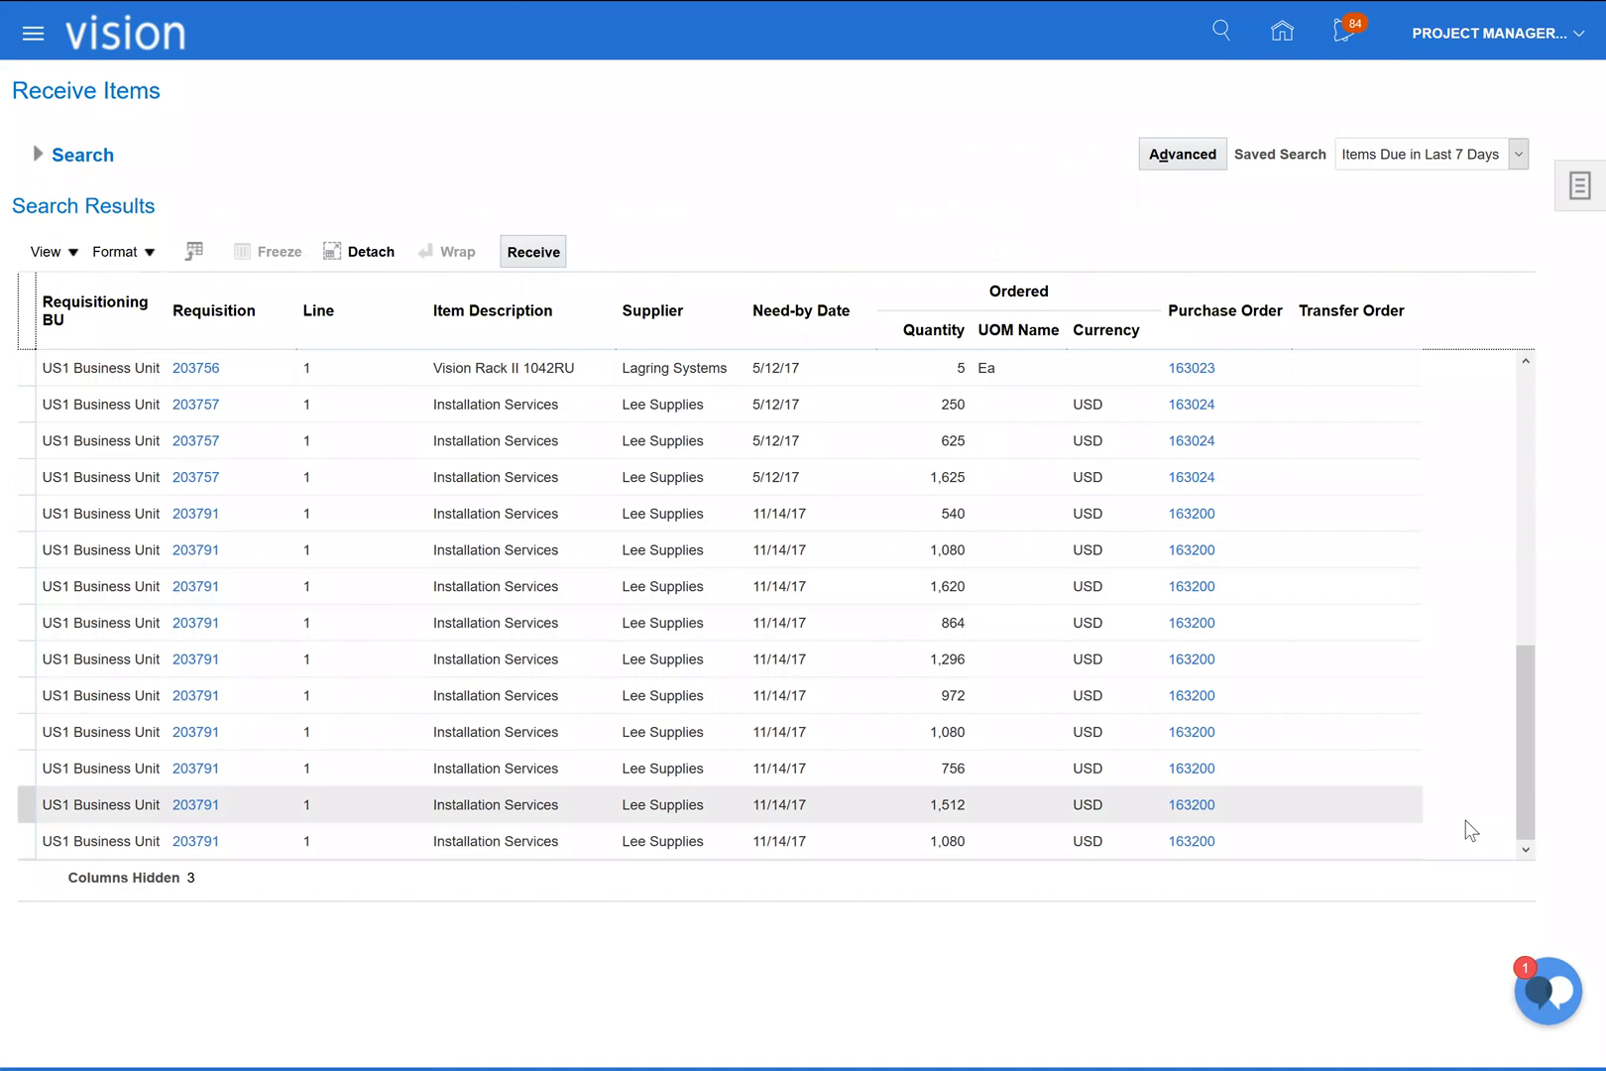
{"action": "left_click", "coordinate": [1239, 734]}
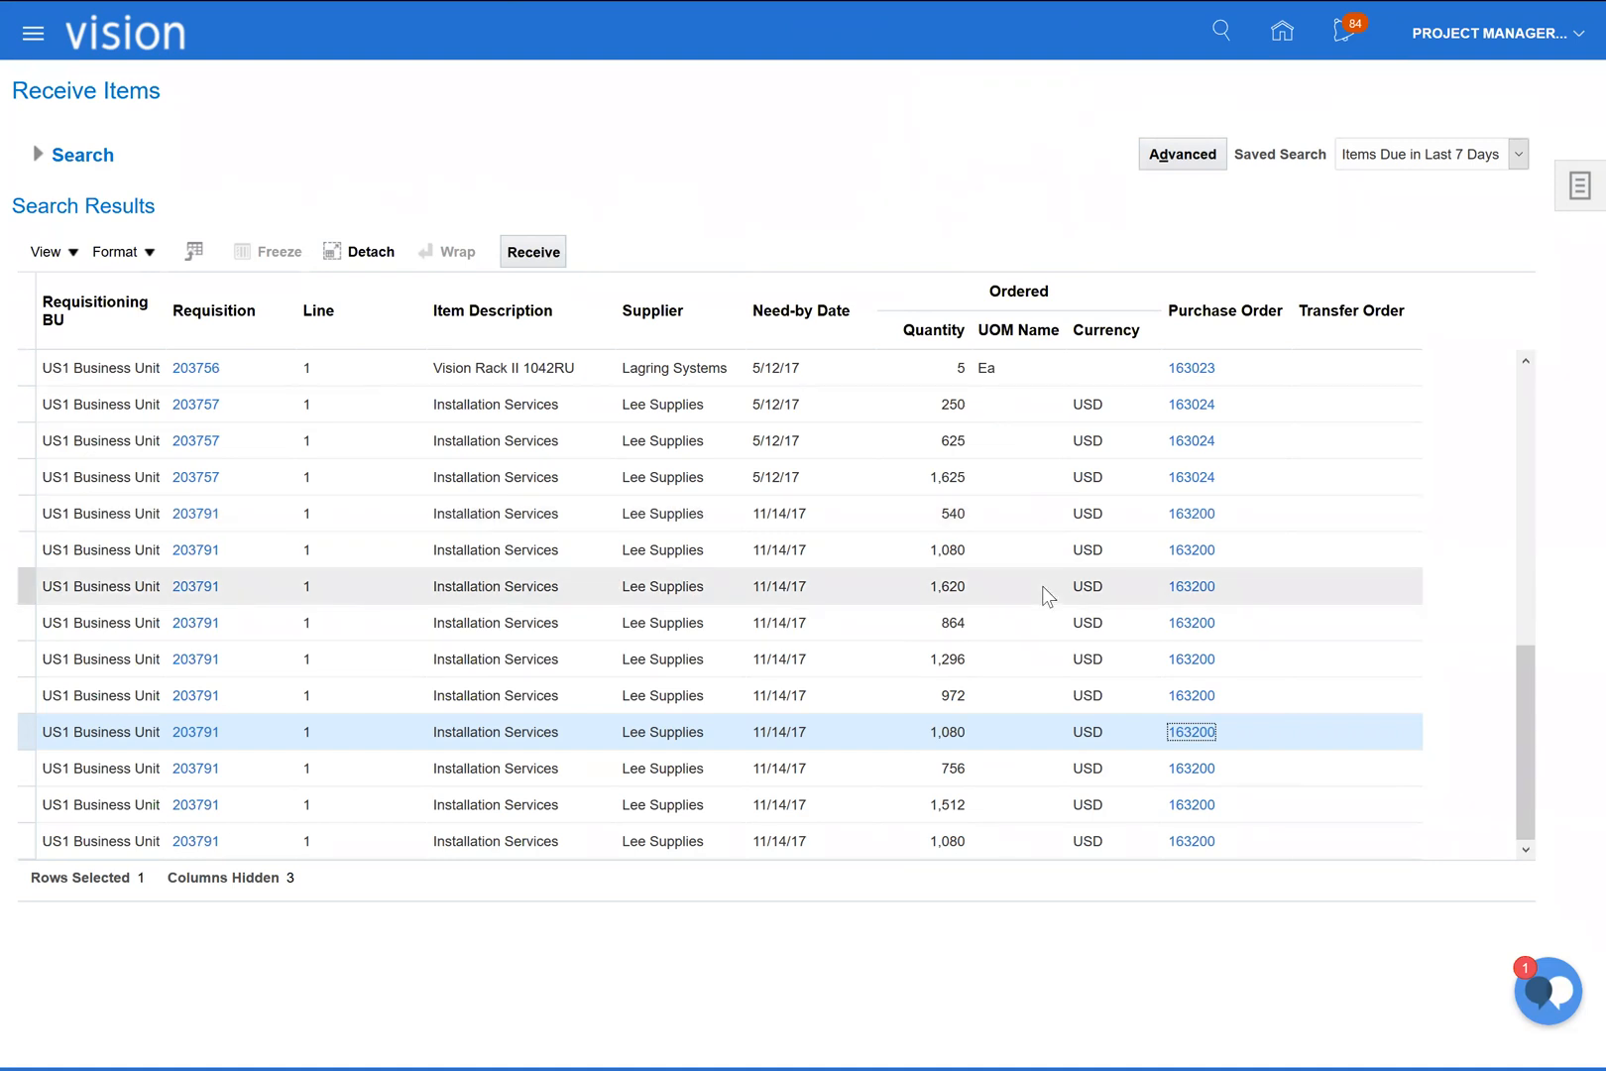
{"action": "left_click", "coordinate": [1033, 513]}
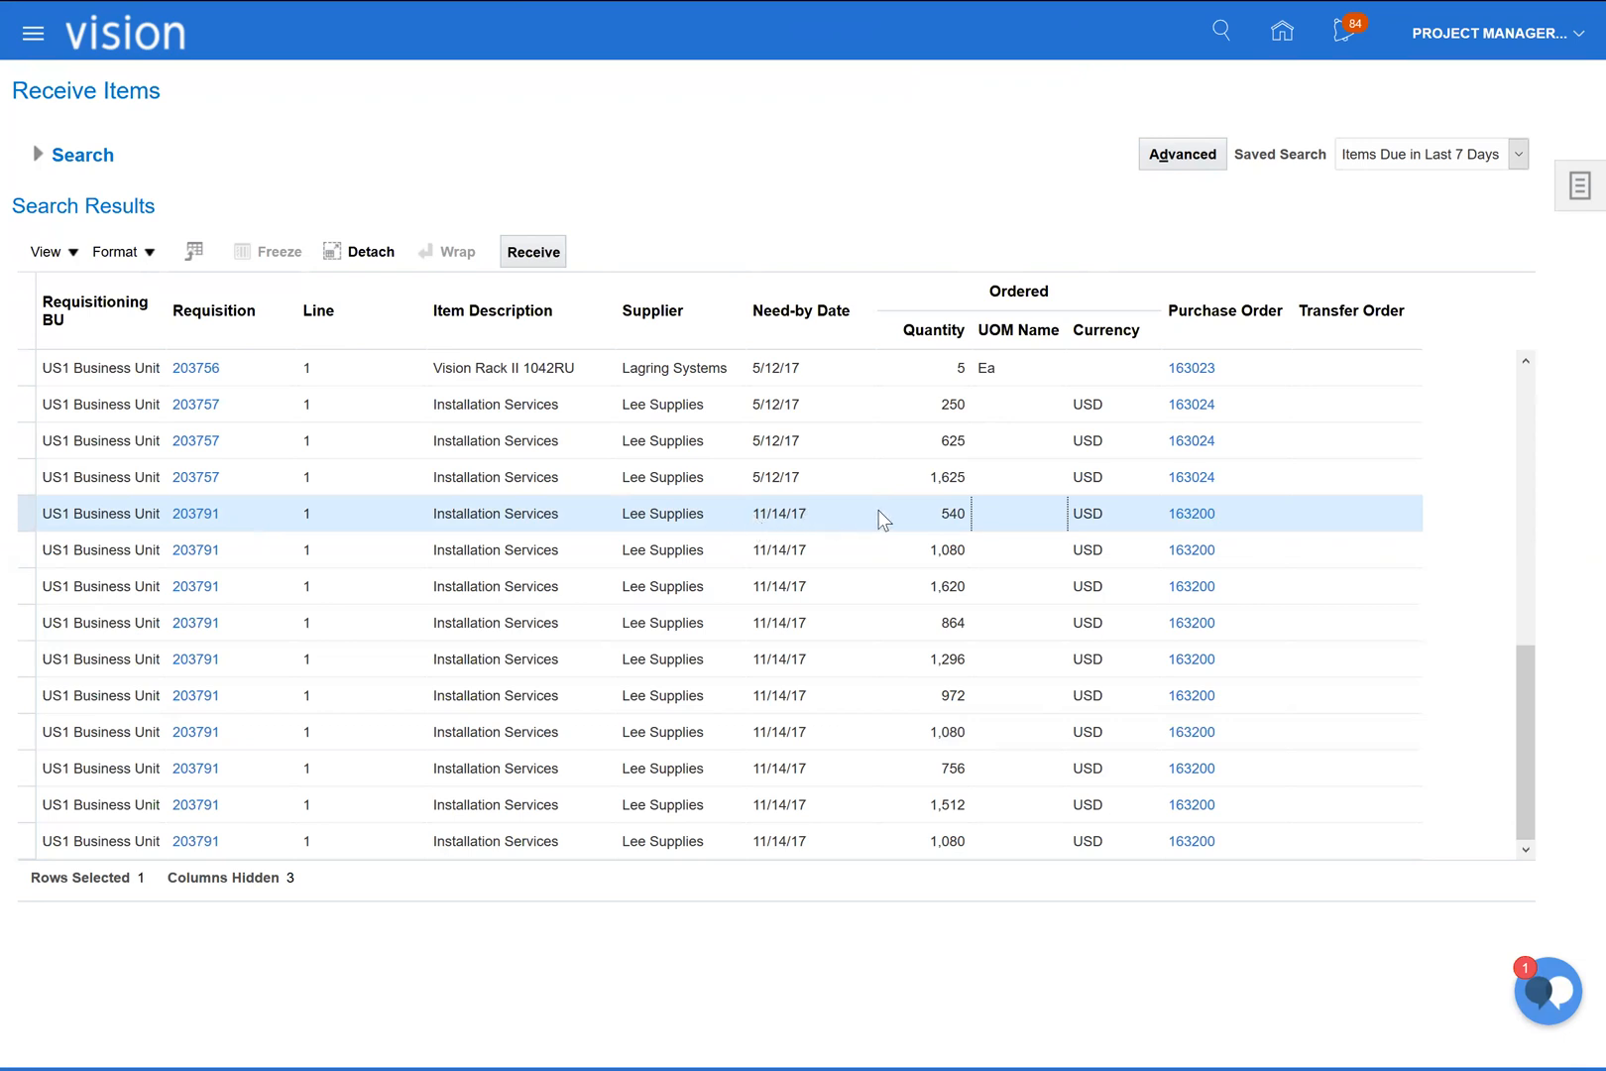
{"action": "left_click", "coordinate": [885, 551]}
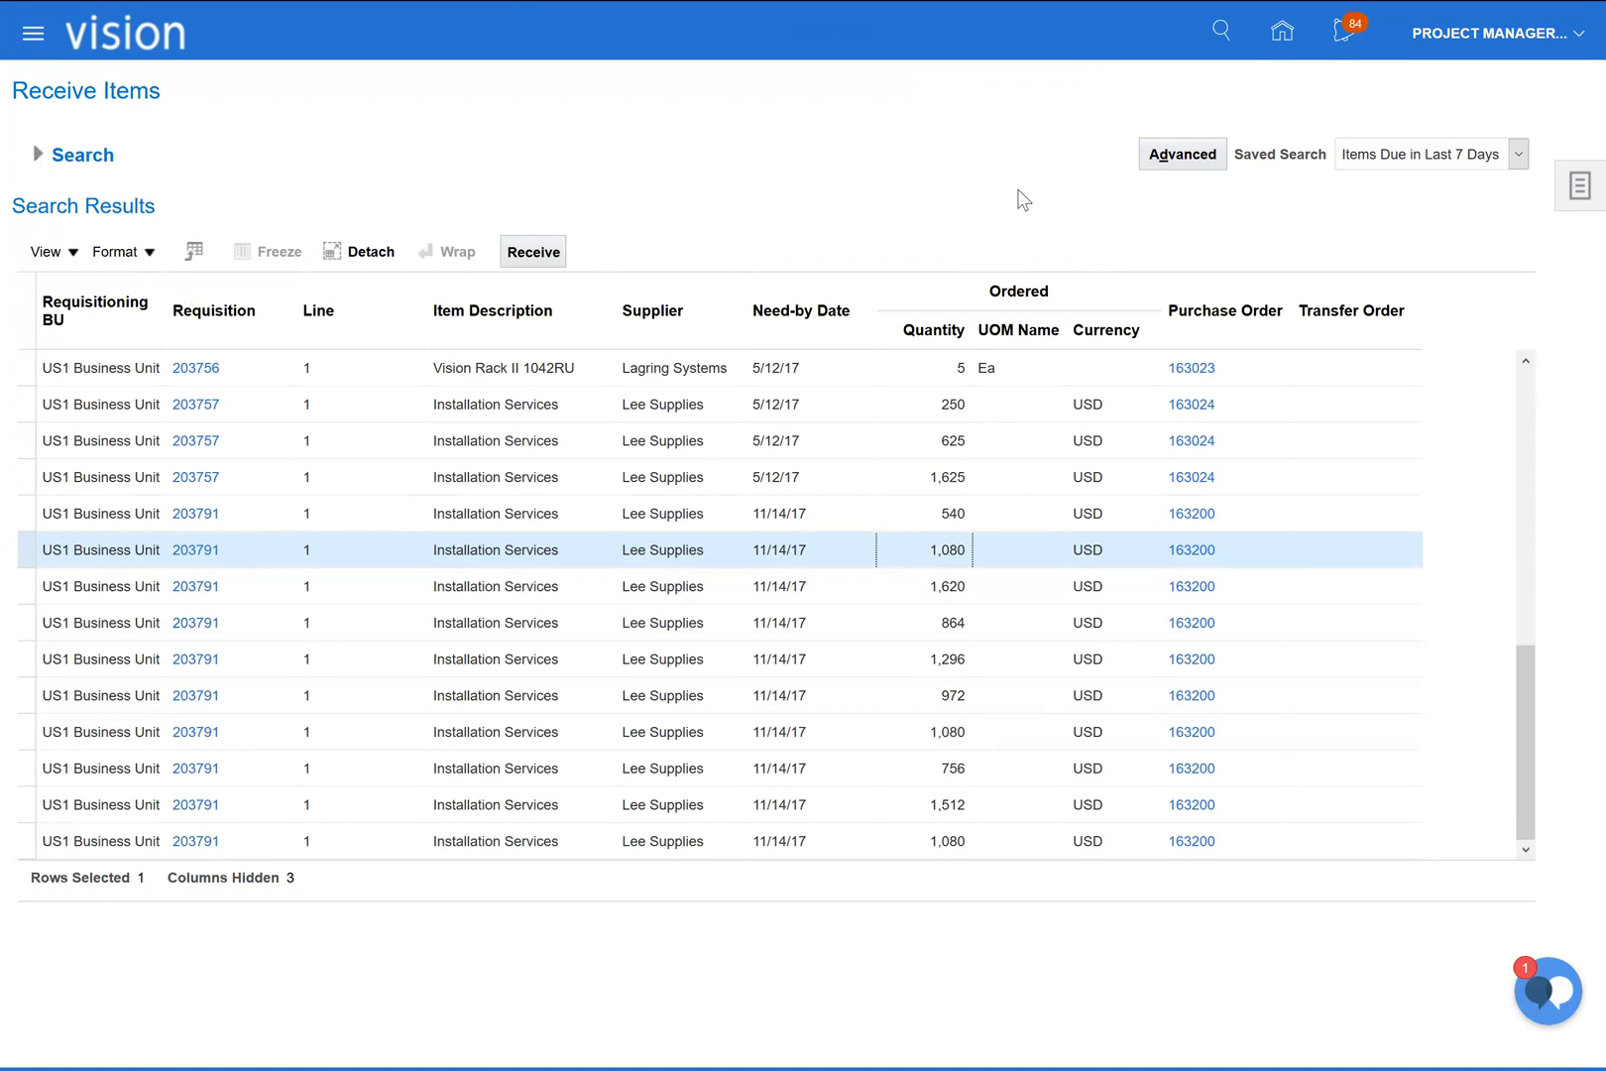
Return to the home page and check the computer's current date and time.
{"action": "left_click", "coordinate": [1285, 36]}
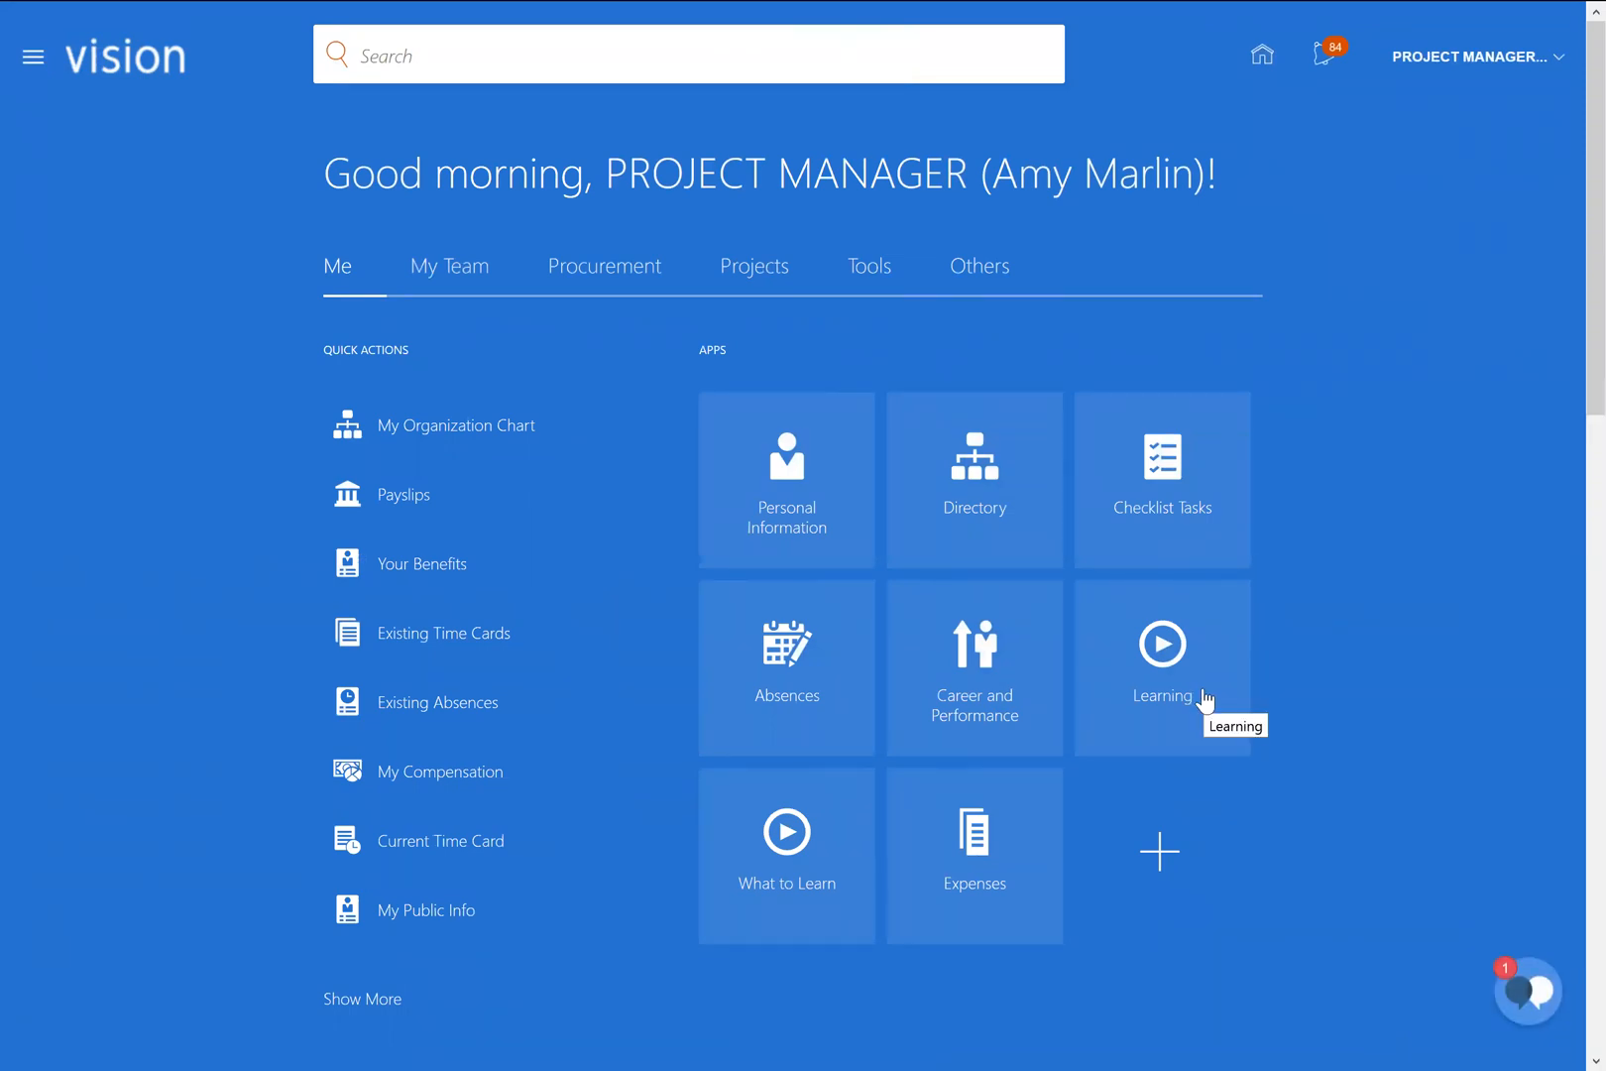
{"action": "key", "text": "super"}
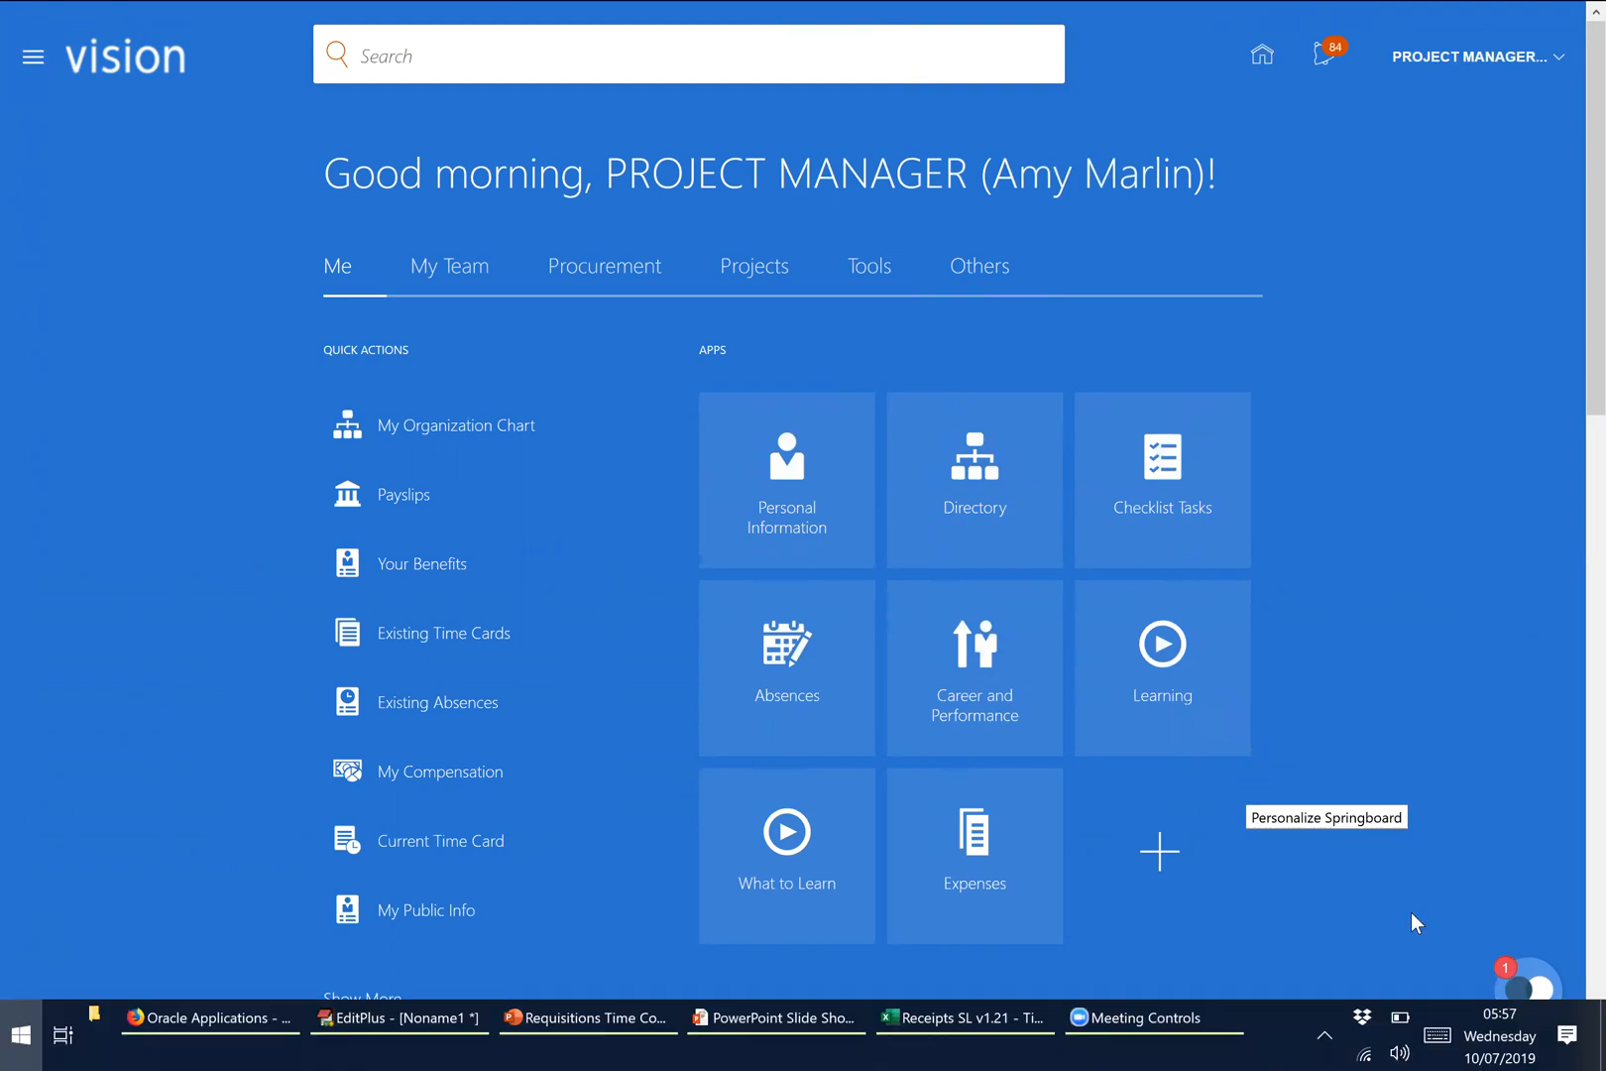
{"action": "left_click", "coordinate": [1504, 1036]}
{"action": "left_click", "coordinate": [1011, 188]}
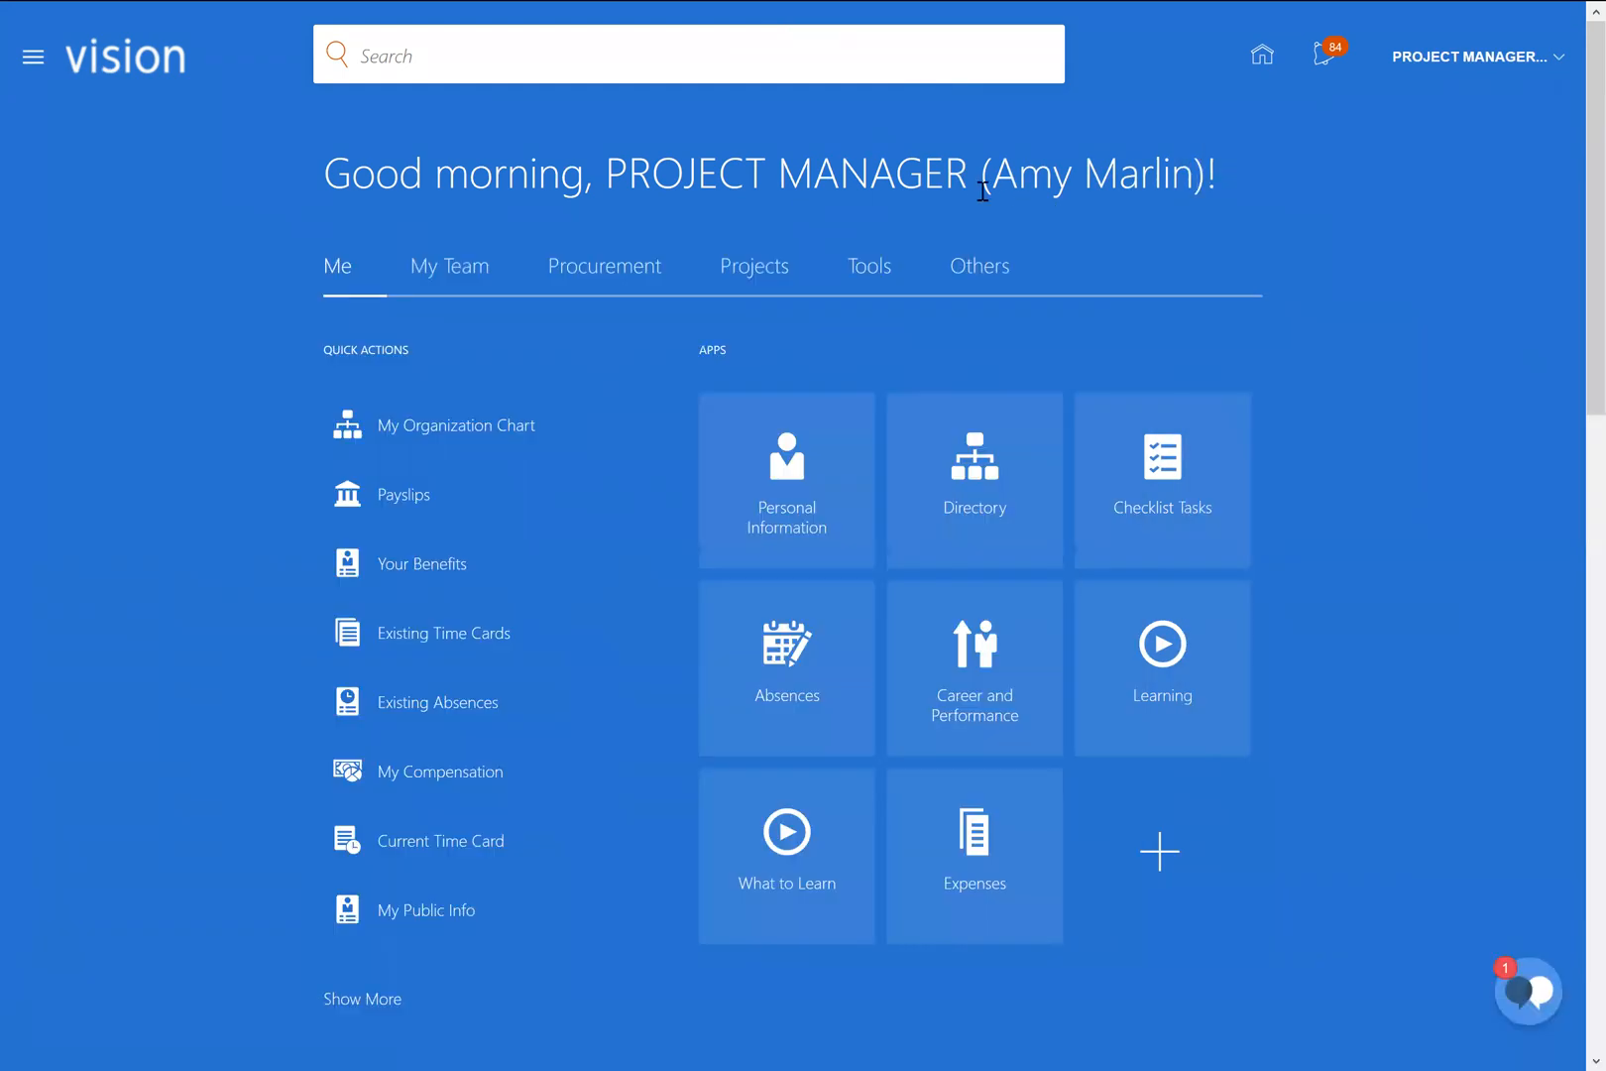
Open My Receipts and search for items due at any time in the US1 Business Unit.
{"action": "left_click", "coordinate": [31, 63]}
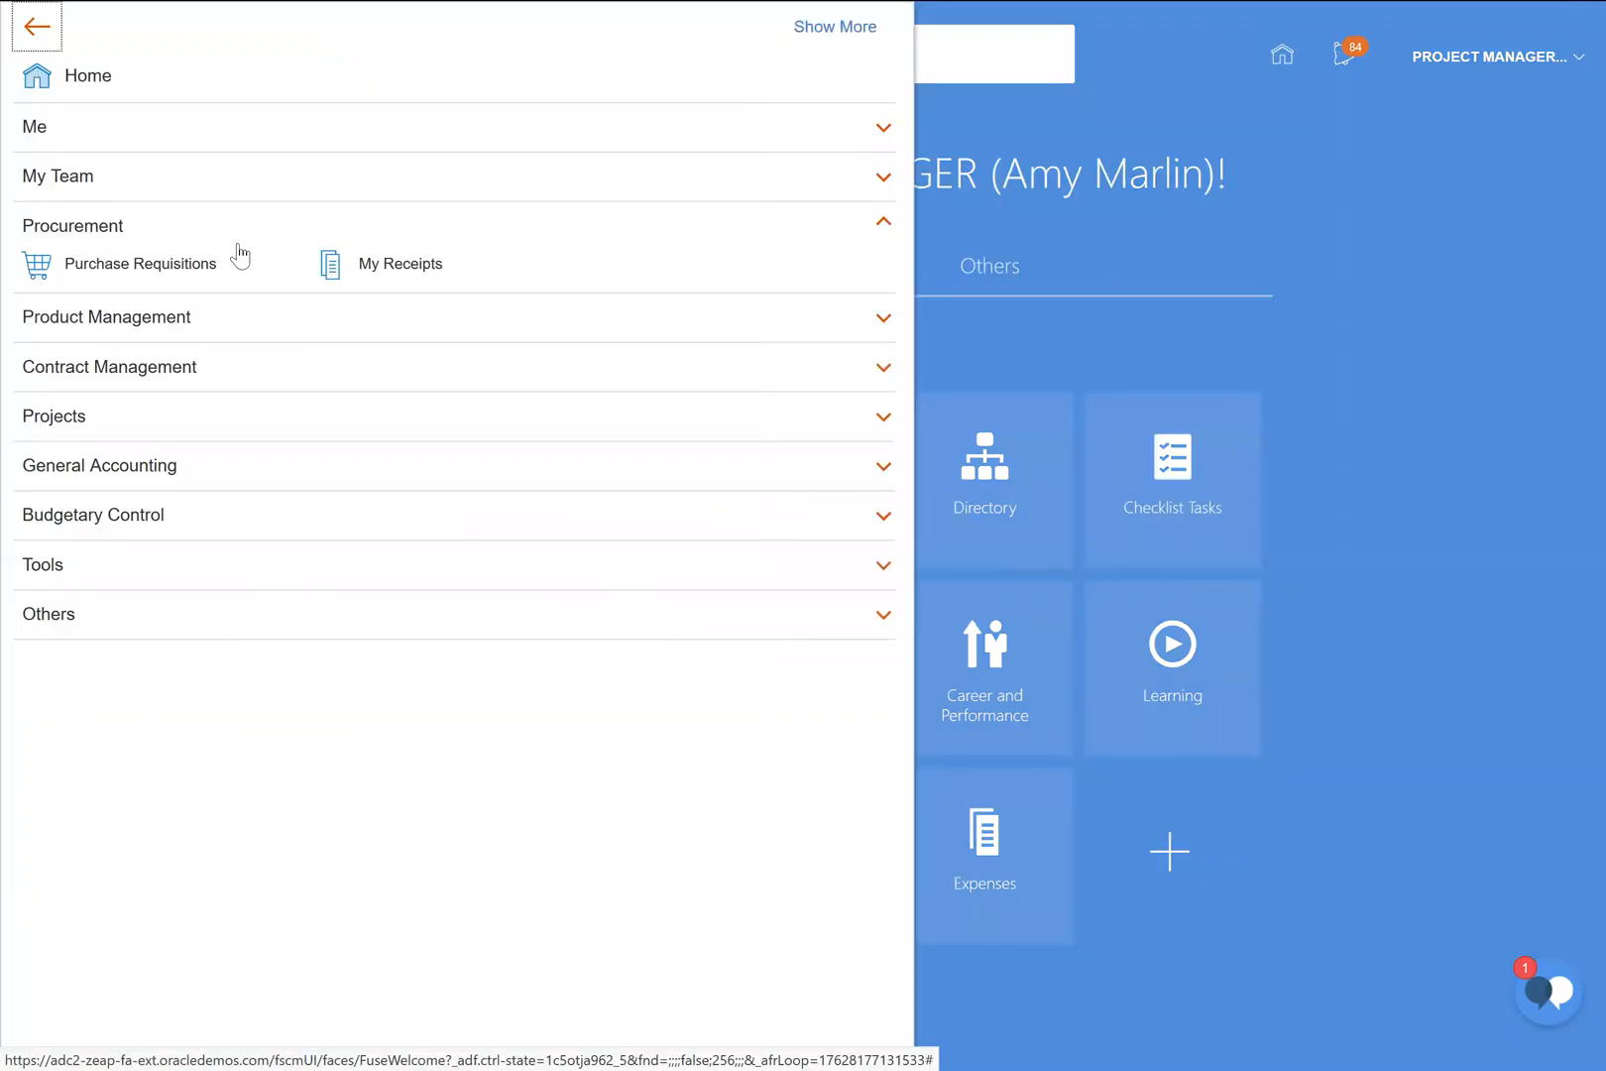
{"action": "left_click", "coordinate": [384, 267]}
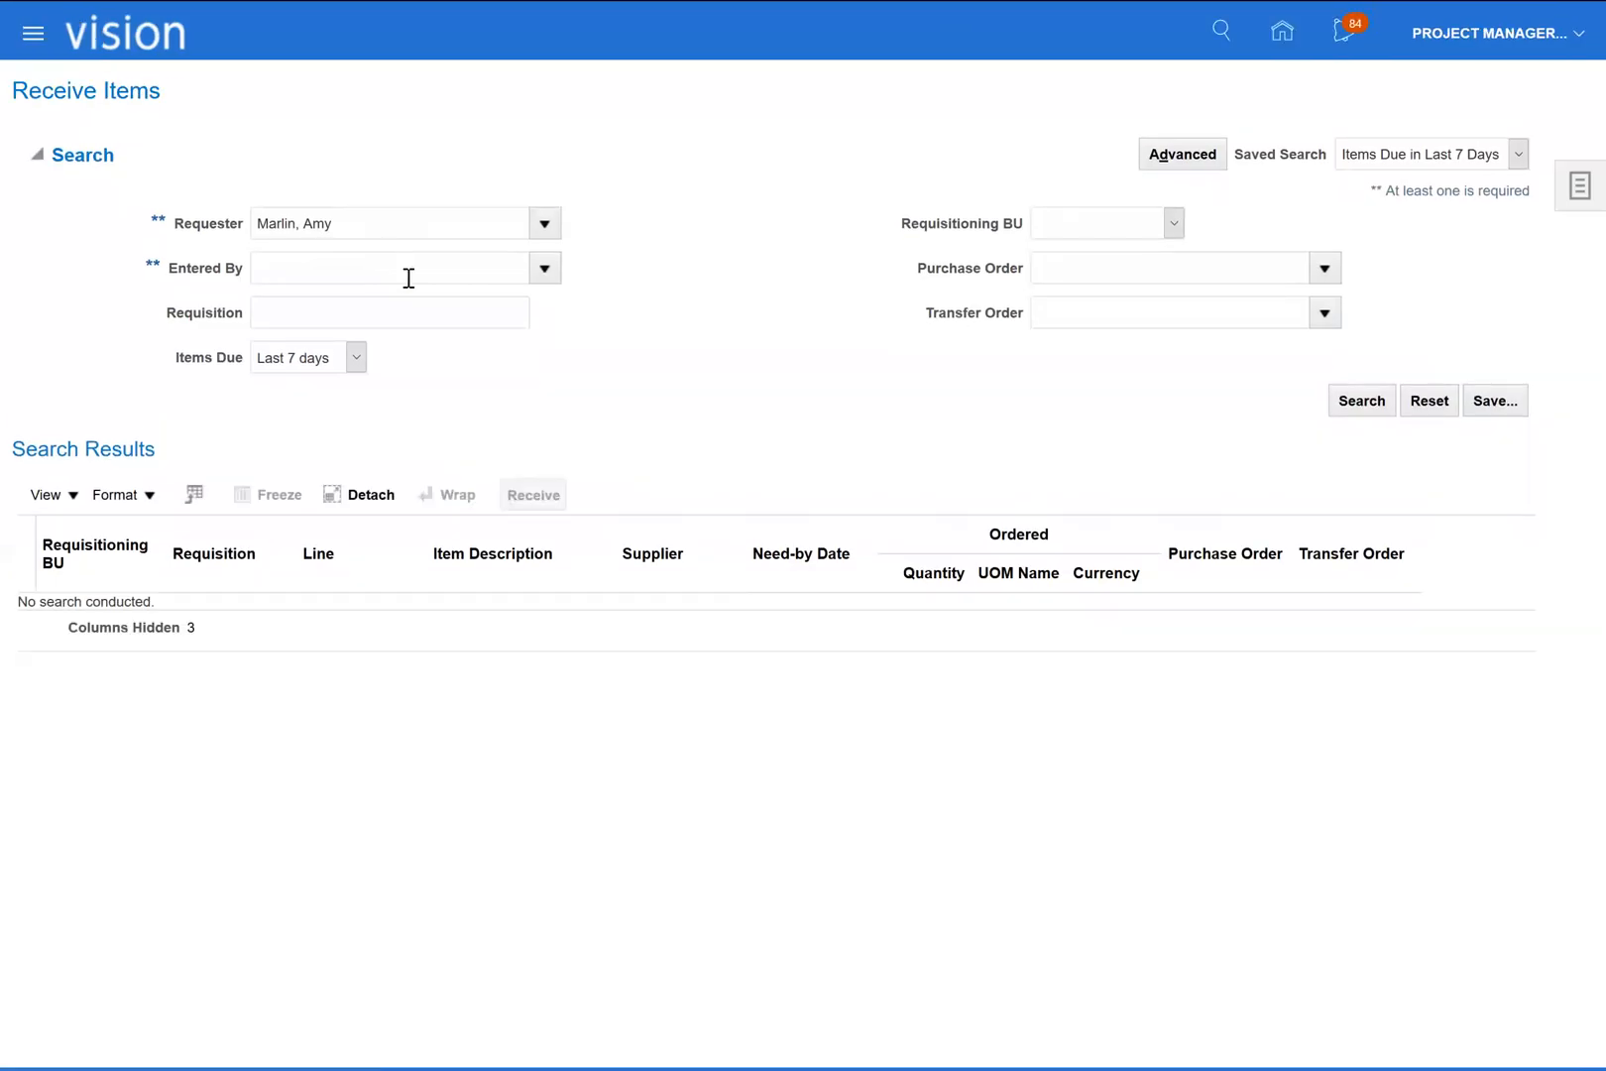
{"action": "left_click", "coordinate": [337, 358]}
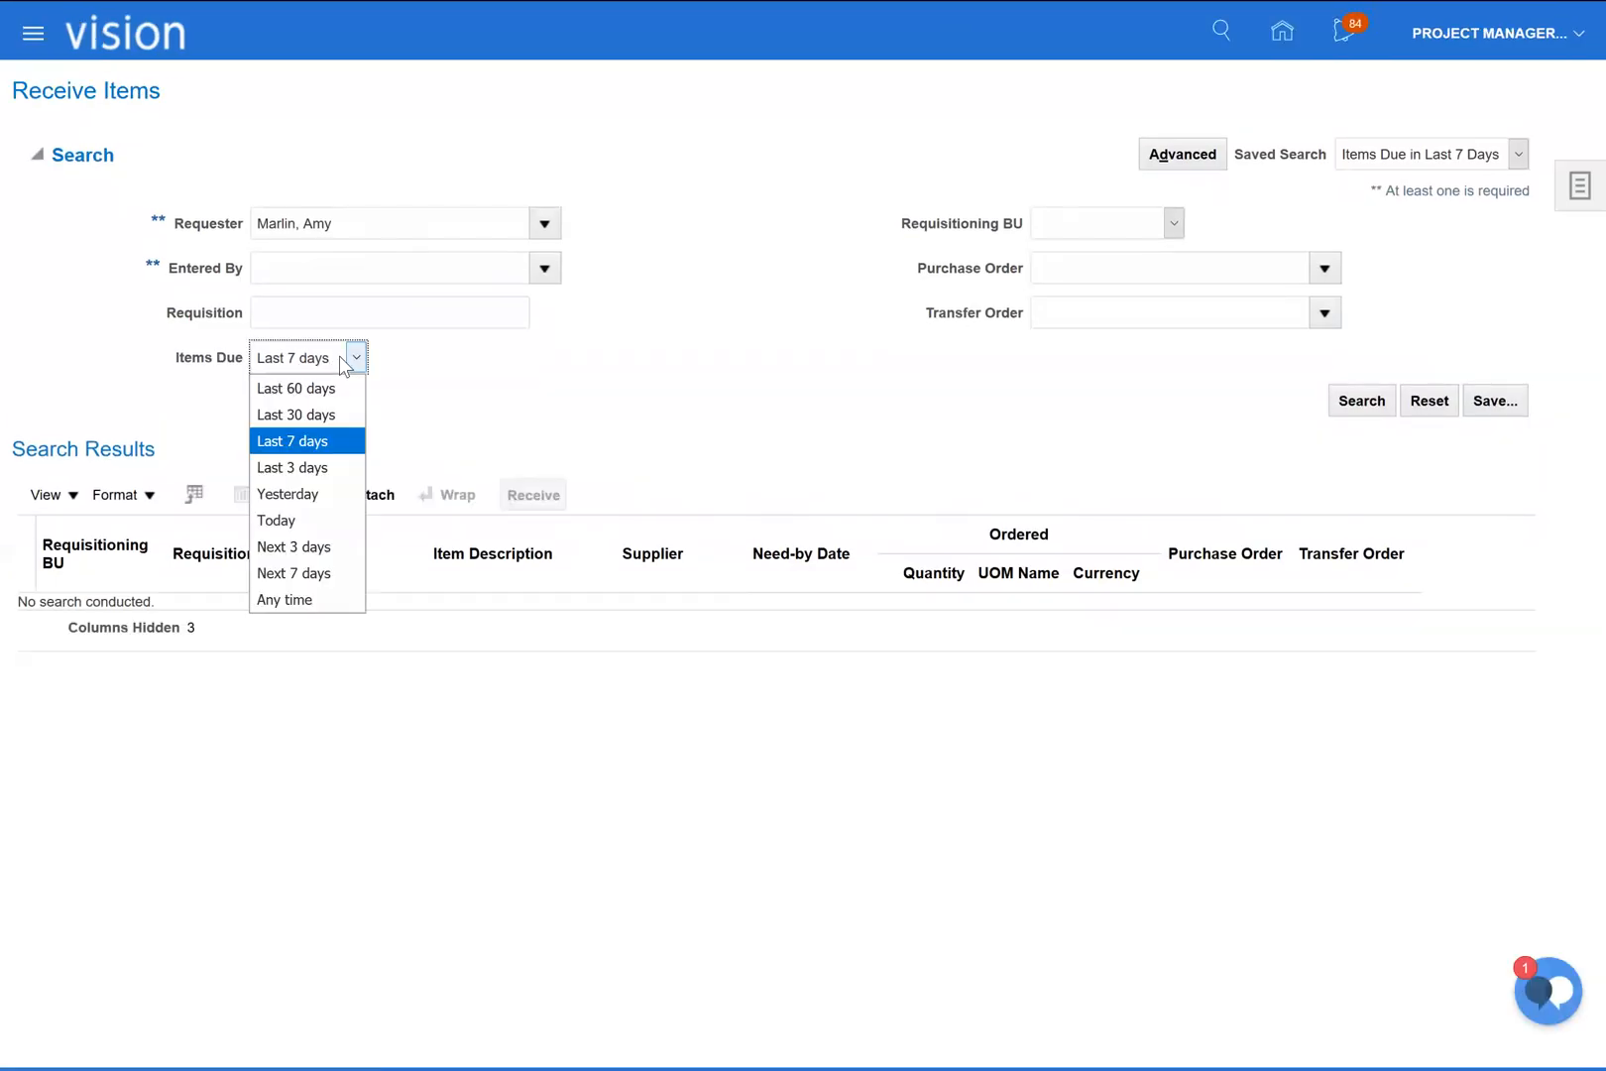
{"action": "left_click", "coordinate": [302, 600]}
{"action": "left_click", "coordinate": [1123, 222]}
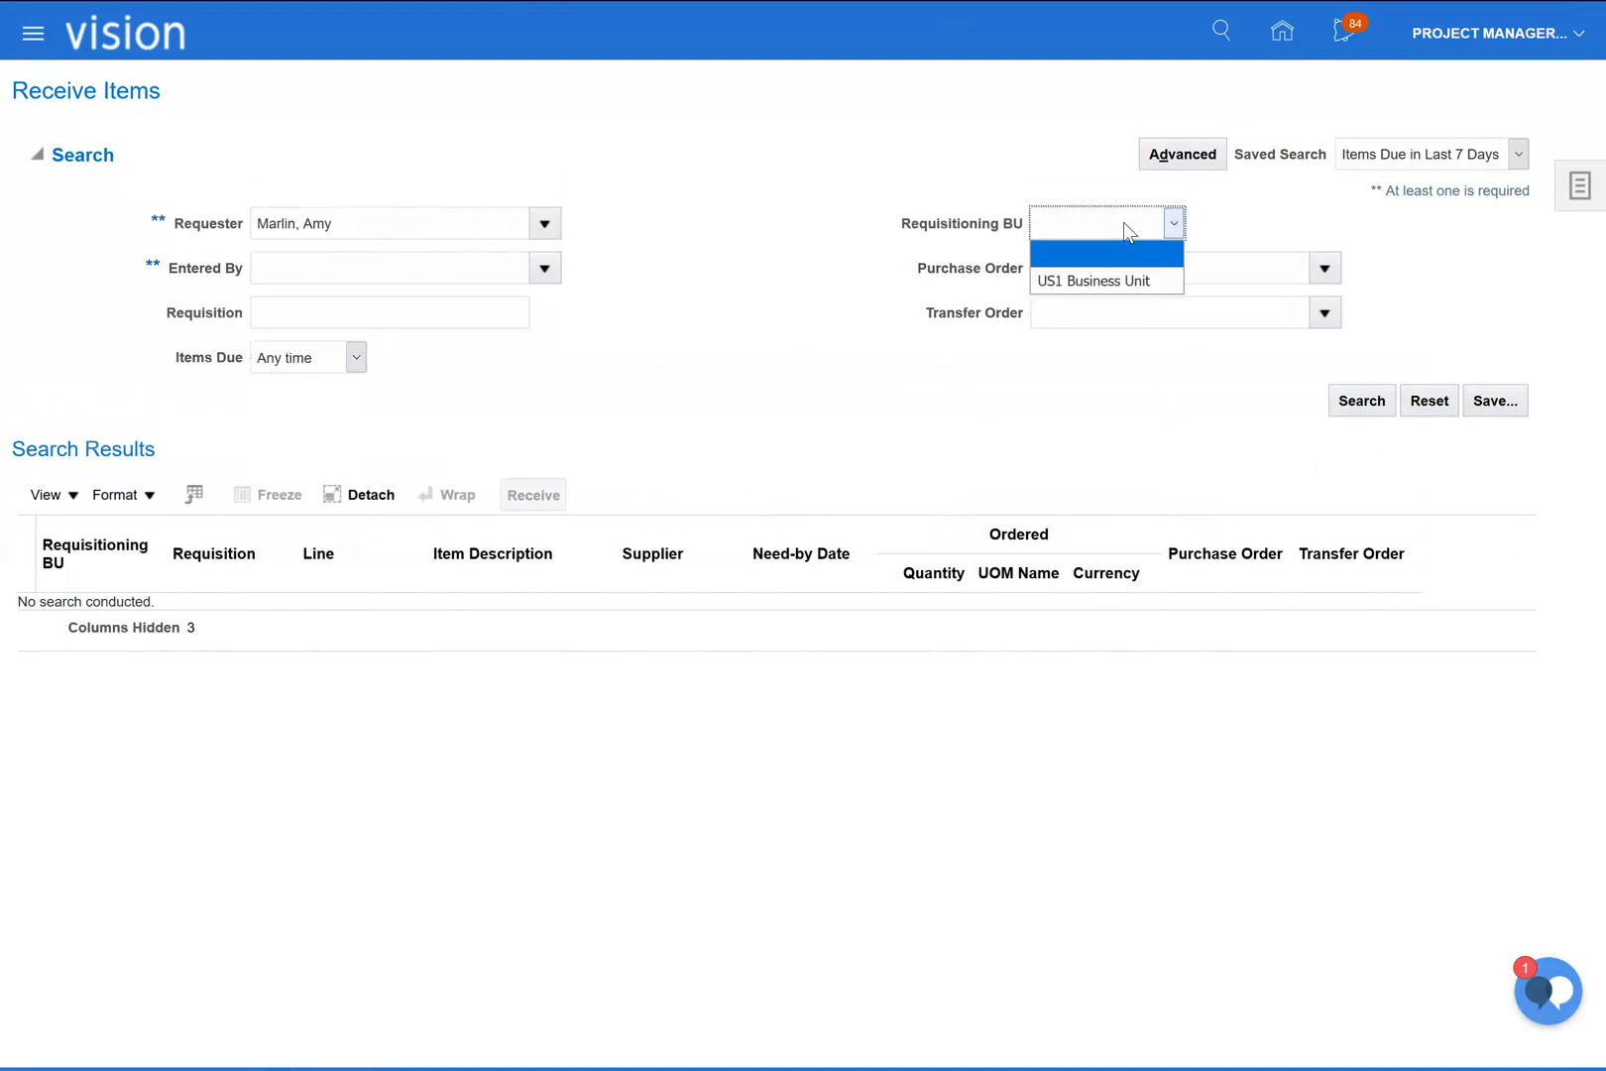
{"action": "left_click", "coordinate": [1066, 285]}
{"action": "left_click", "coordinate": [1345, 400]}
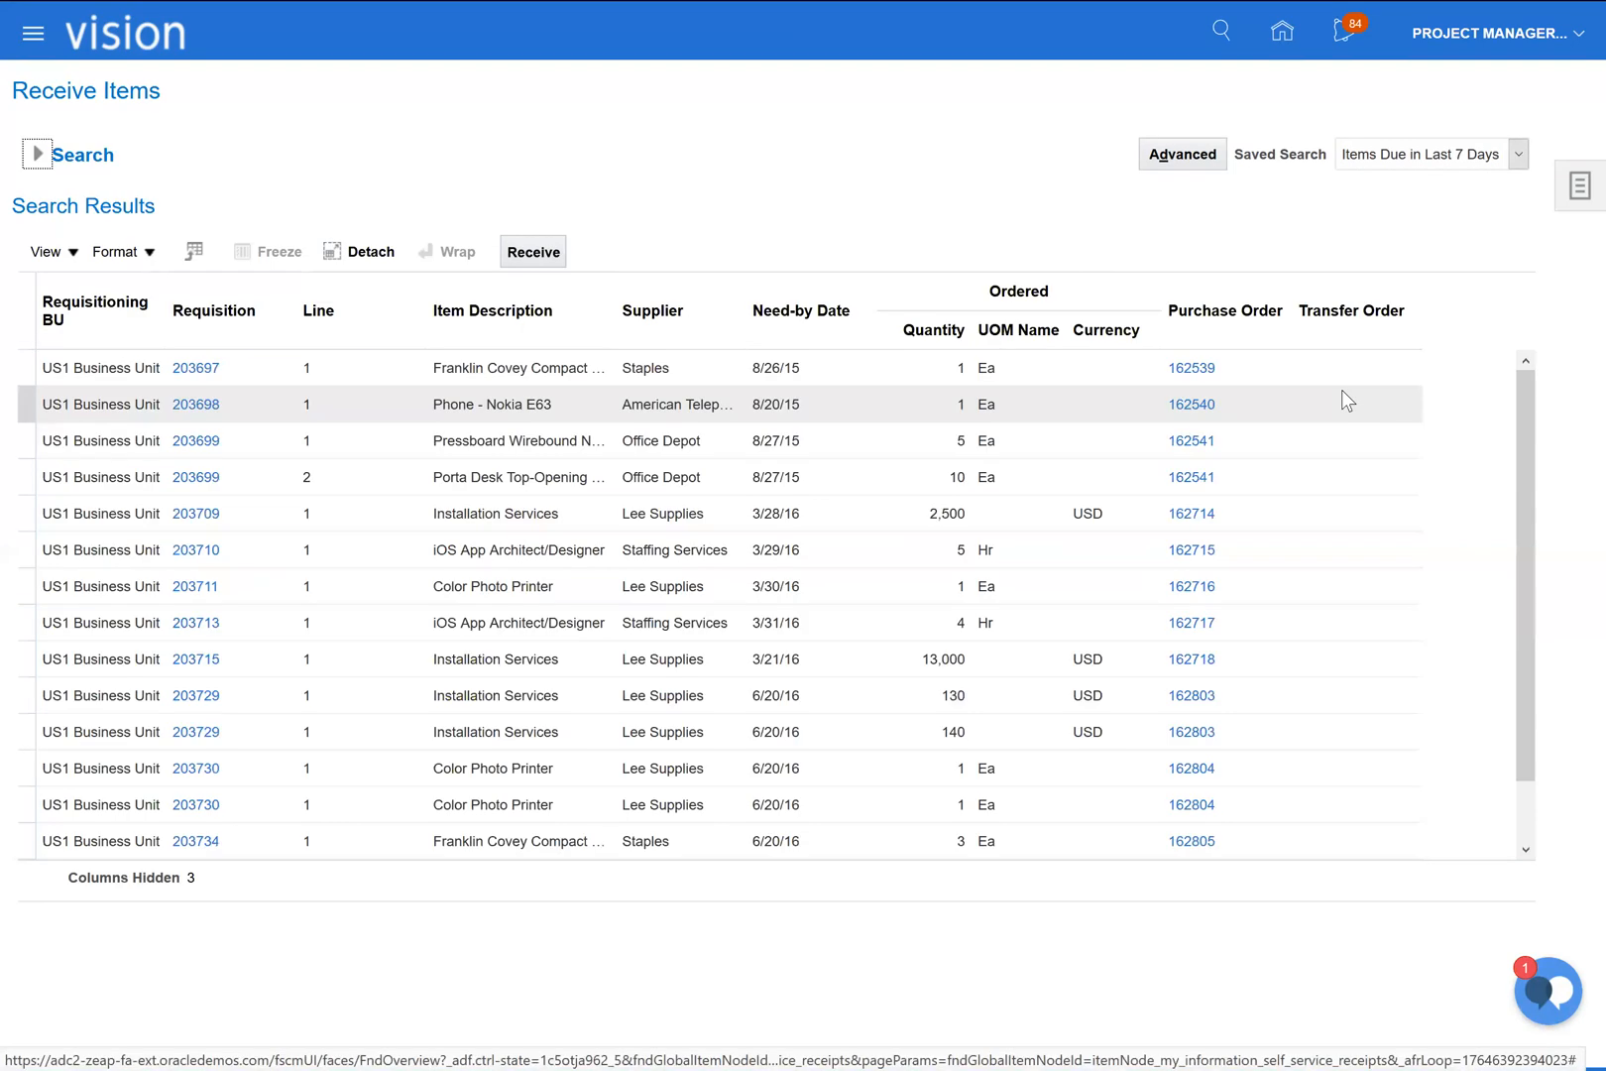
Start a receipt for the Lee Supplies Installation Services line needed by 11/14/17 with an ordered quantity of 540.
{"action": "left_click", "coordinate": [1526, 803]}
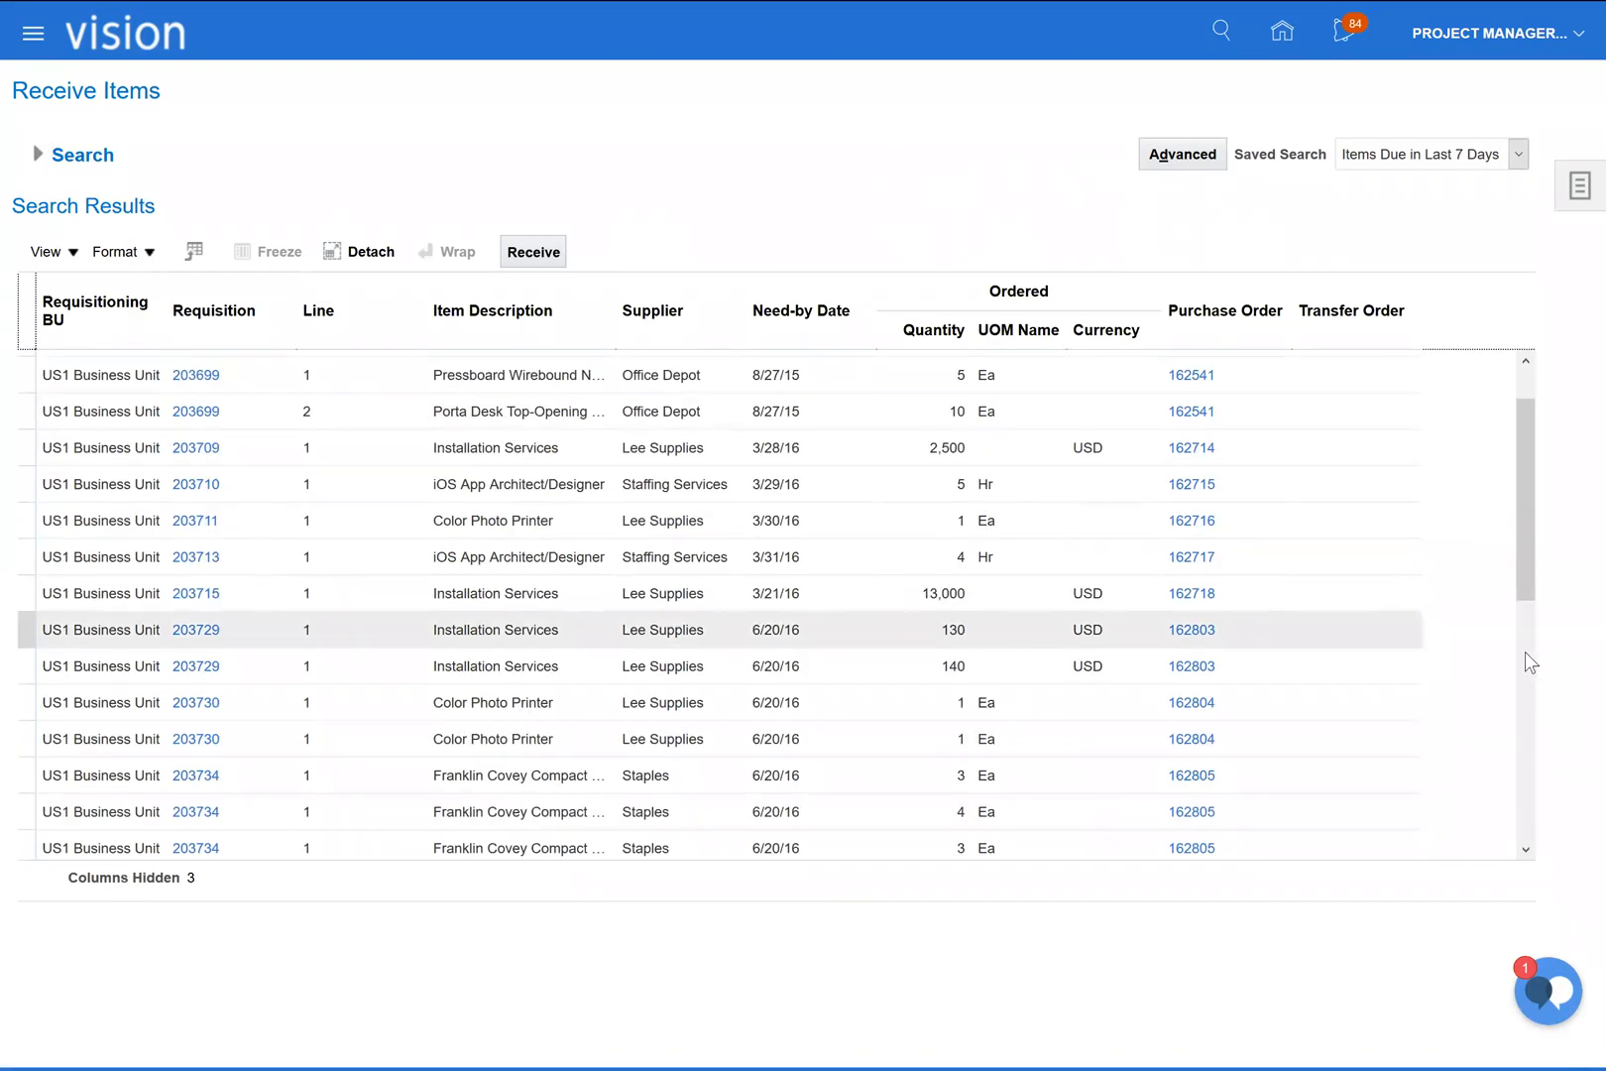
{"action": "left_click", "coordinate": [1527, 654]}
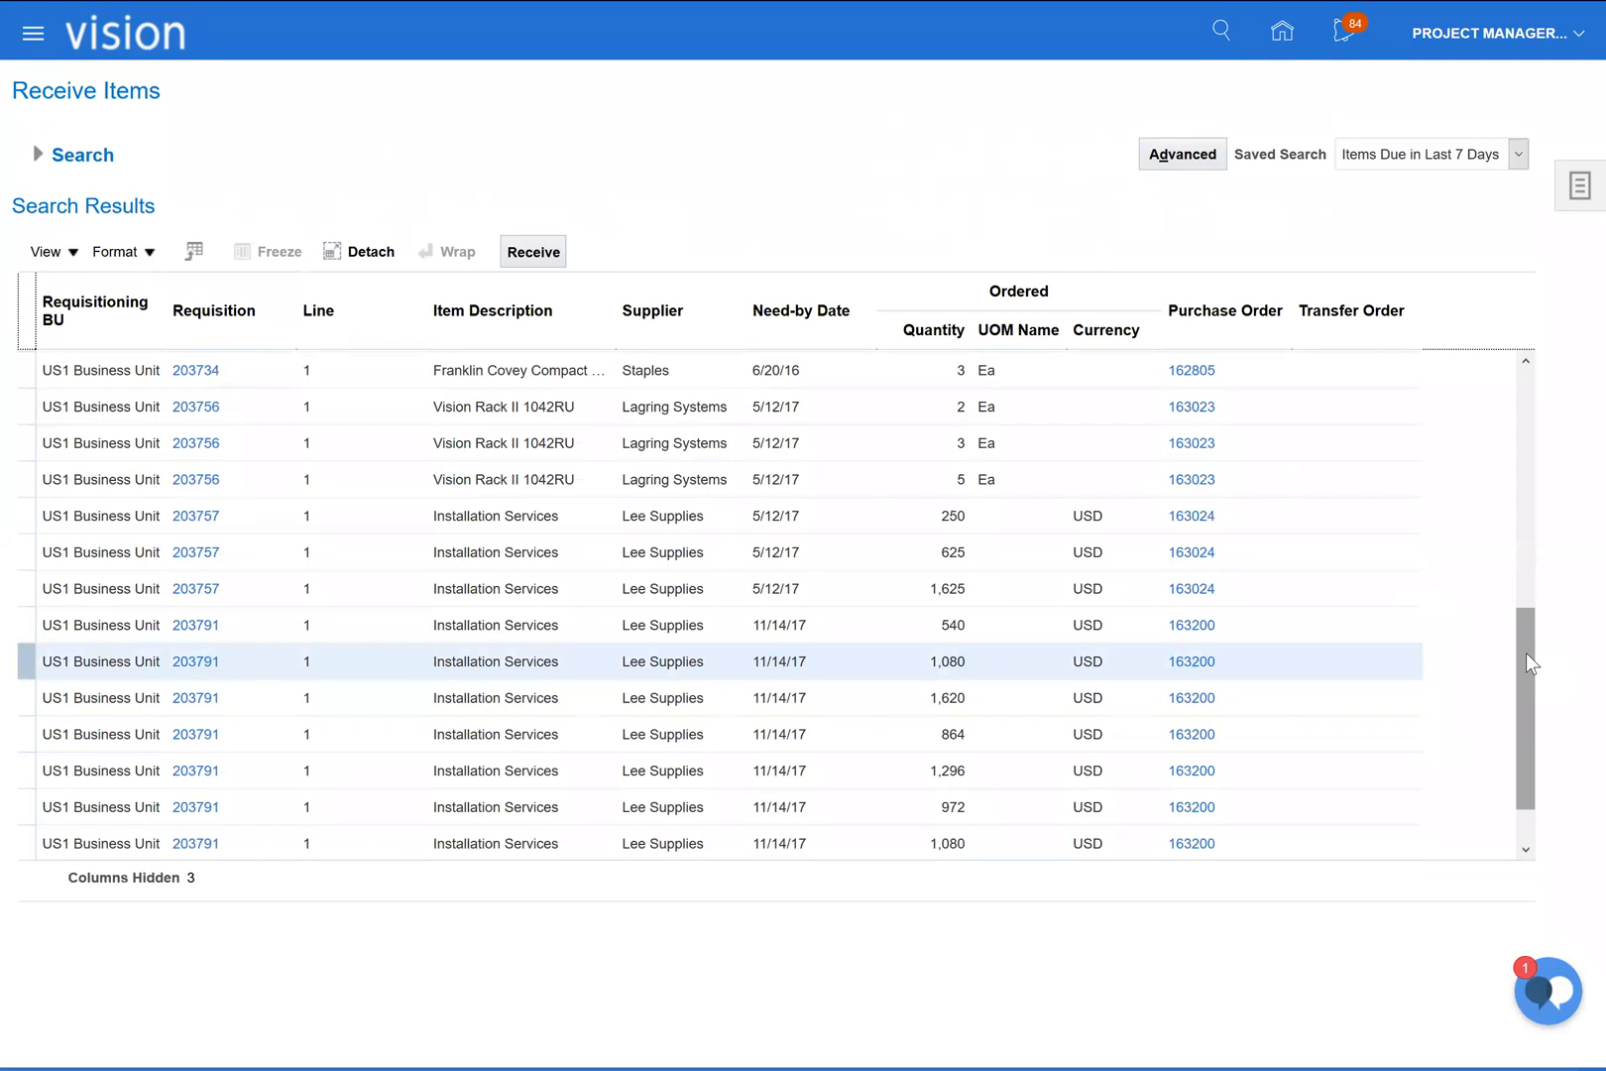
{"action": "left_click", "coordinate": [1523, 818]}
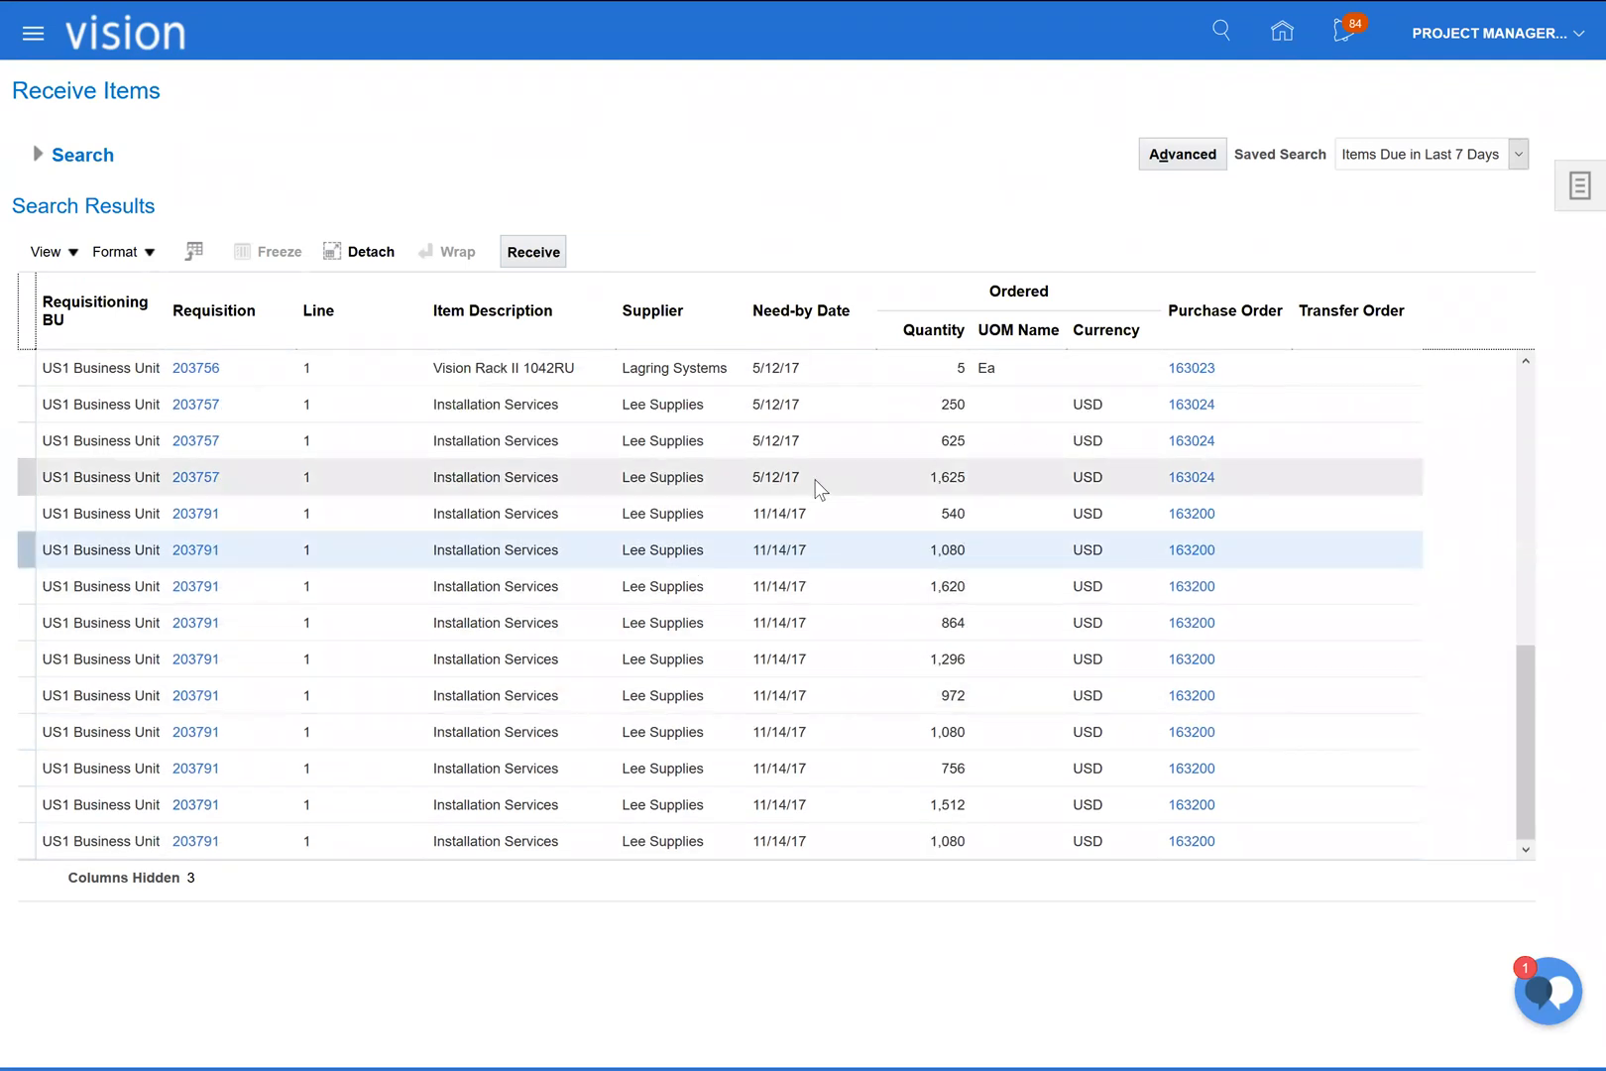
{"action": "left_click", "coordinate": [895, 516]}
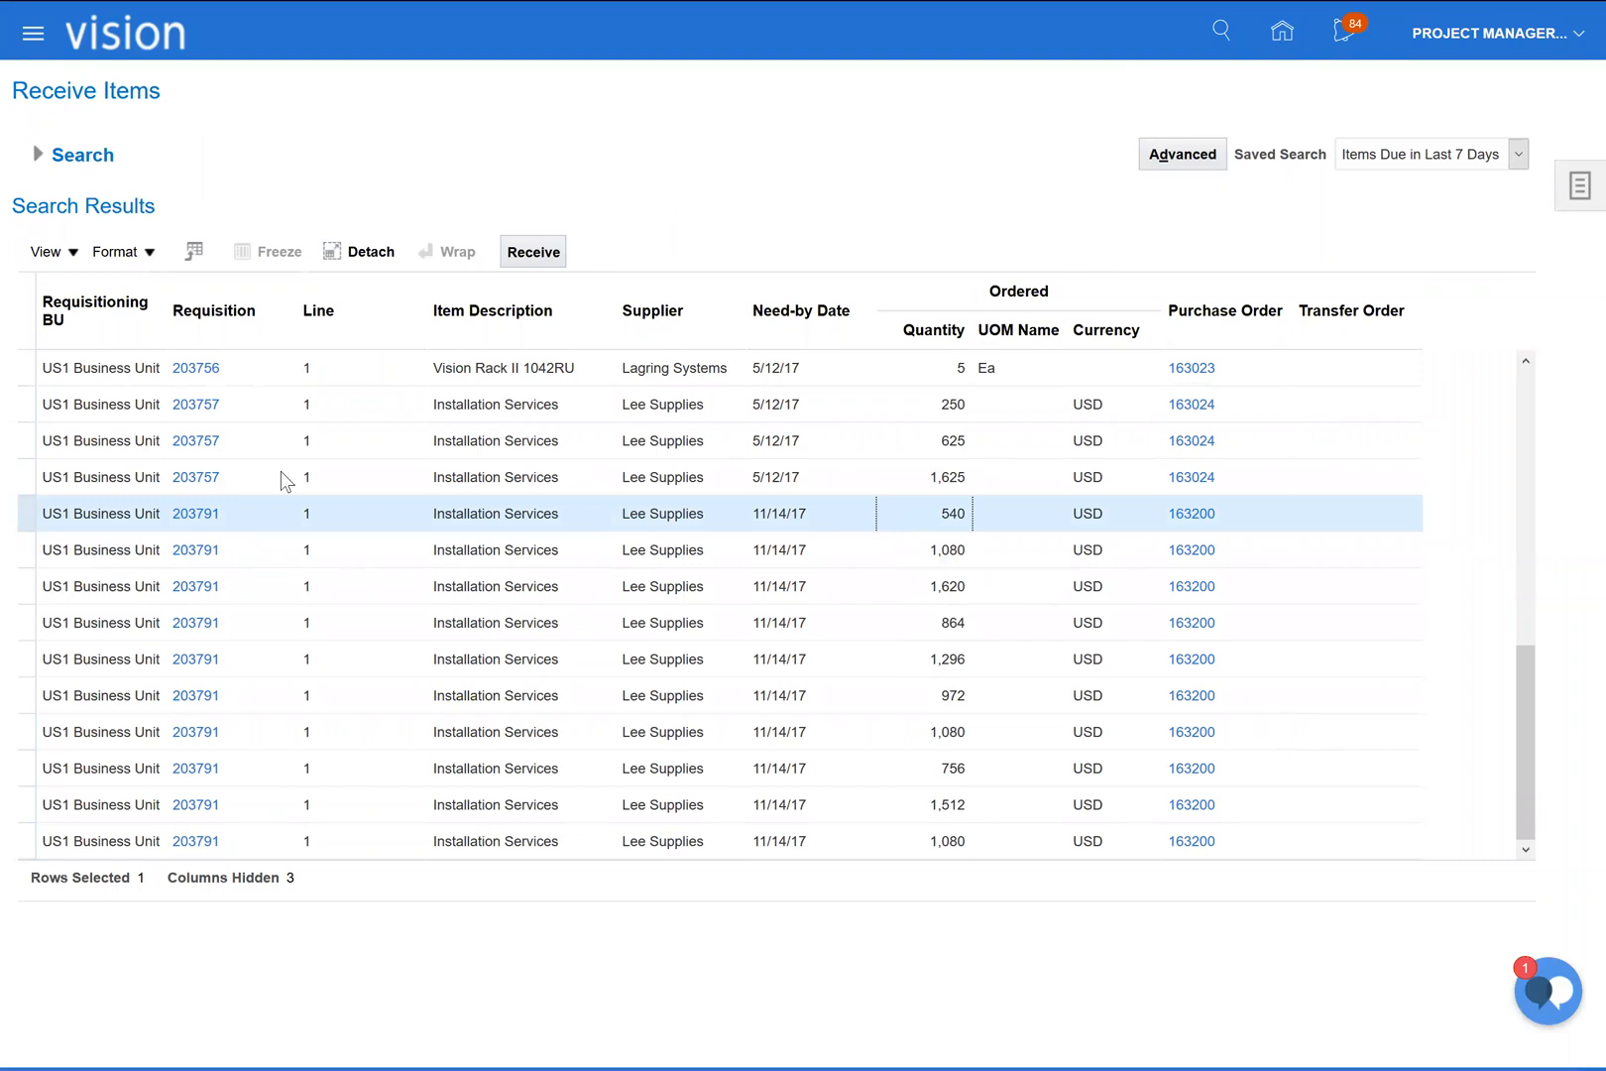
{"action": "left_click", "coordinate": [543, 251]}
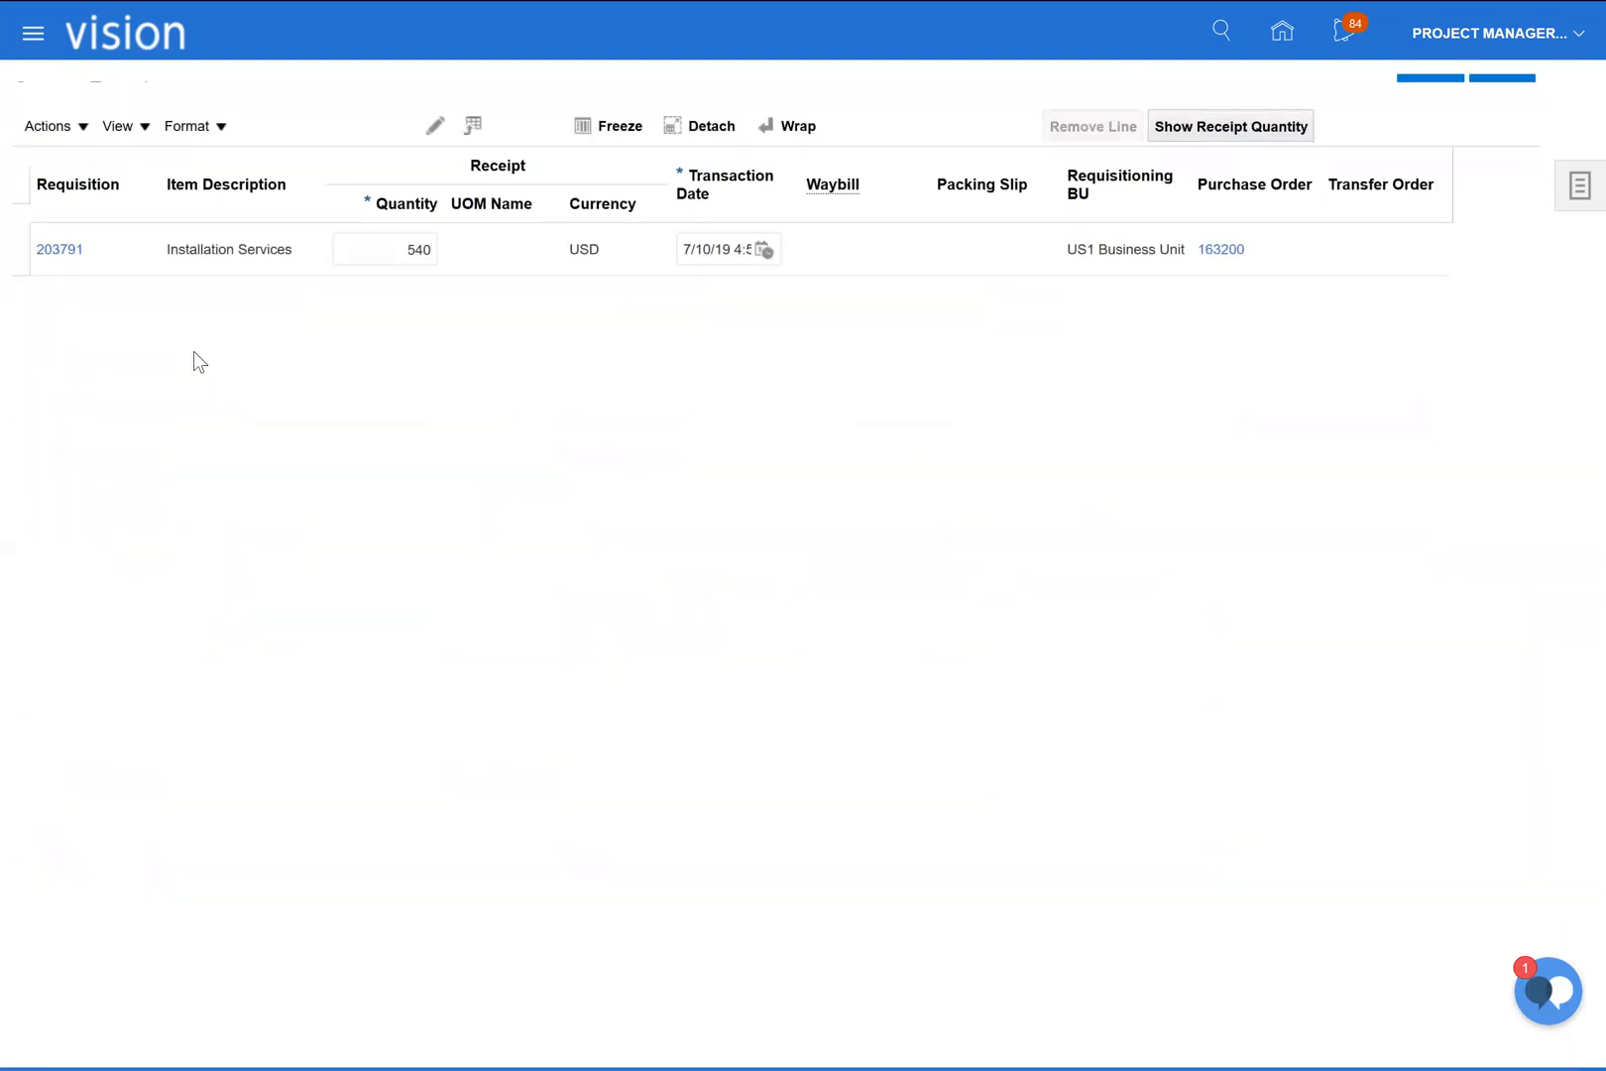
Set the receipt quantity of the 540 USD Installation Services line to 10 and submit the receipt.
{"action": "key", "text": "ctrl+a"}
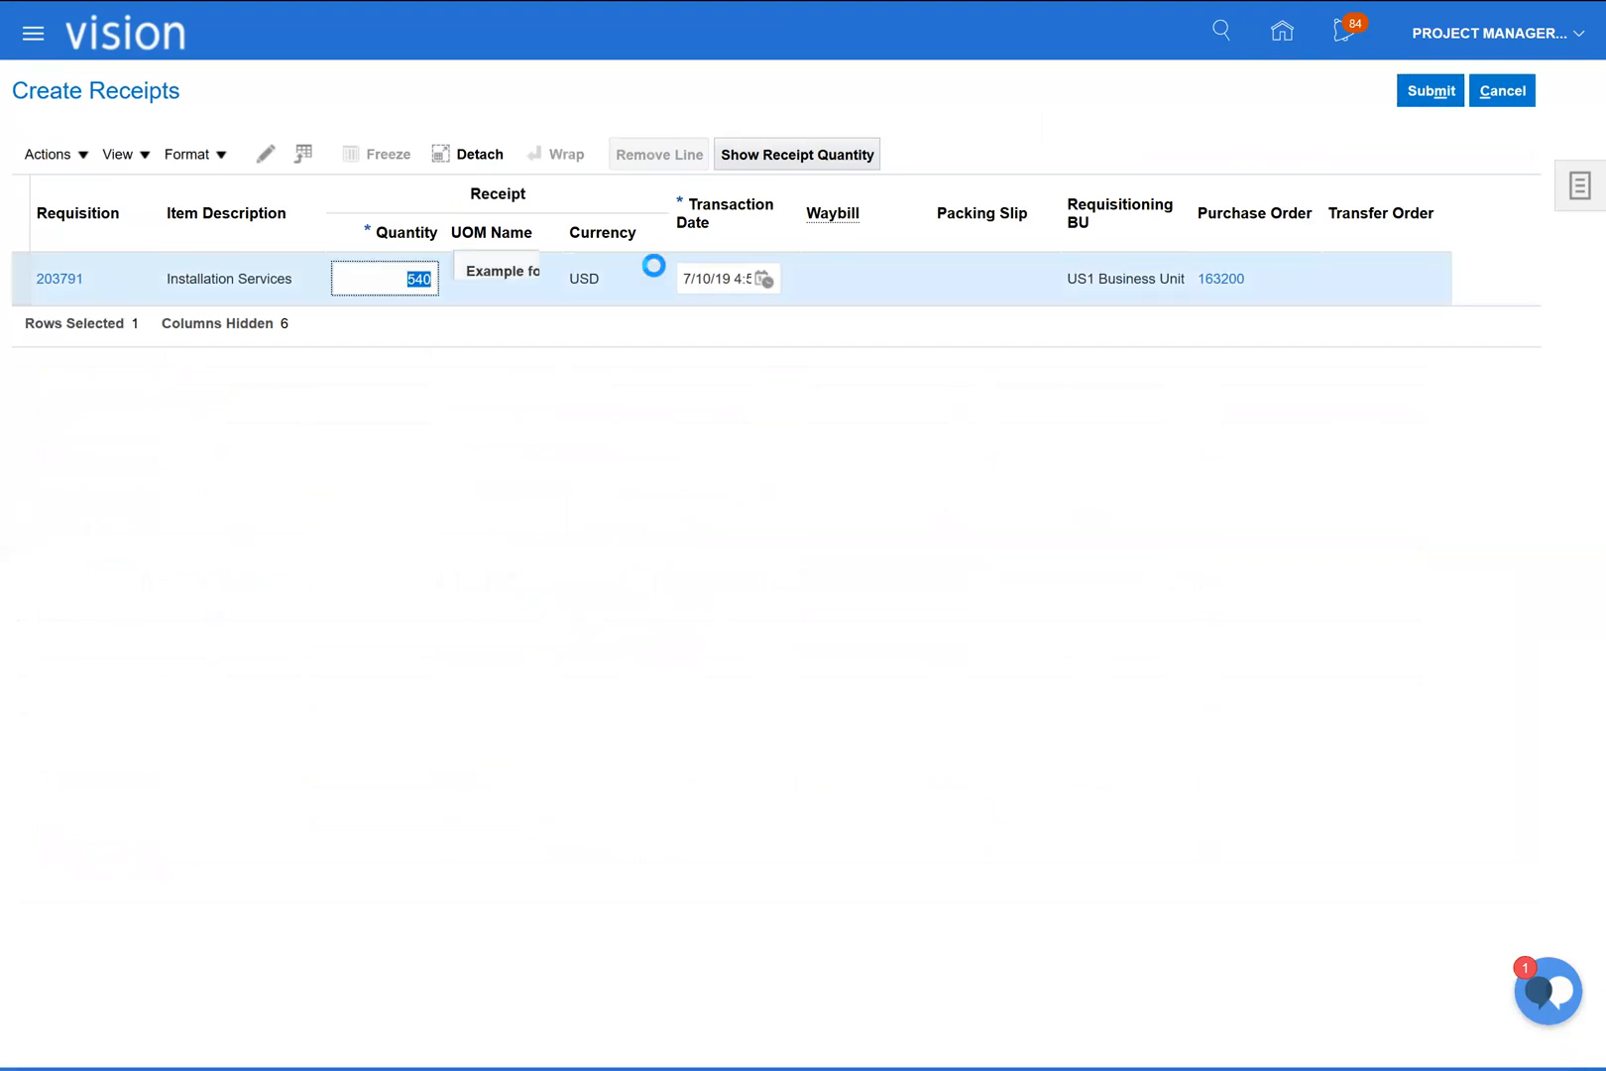
{"action": "type", "text": "10"}
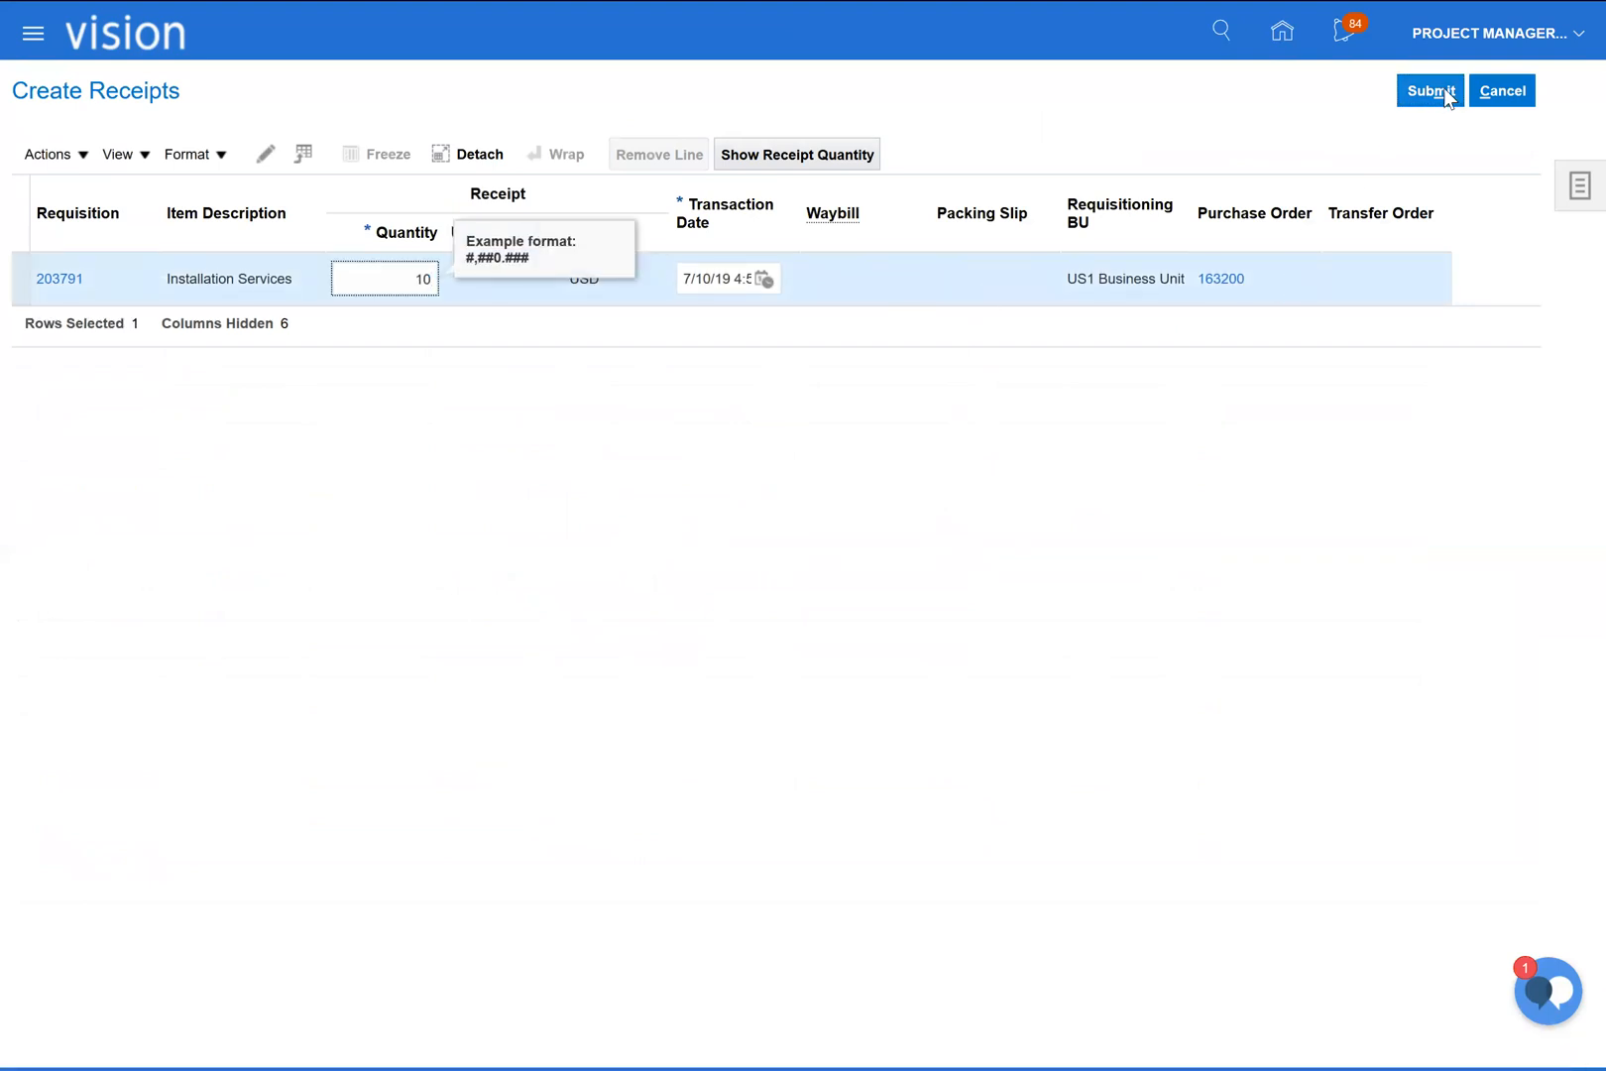
{"action": "left_click", "coordinate": [1440, 93]}
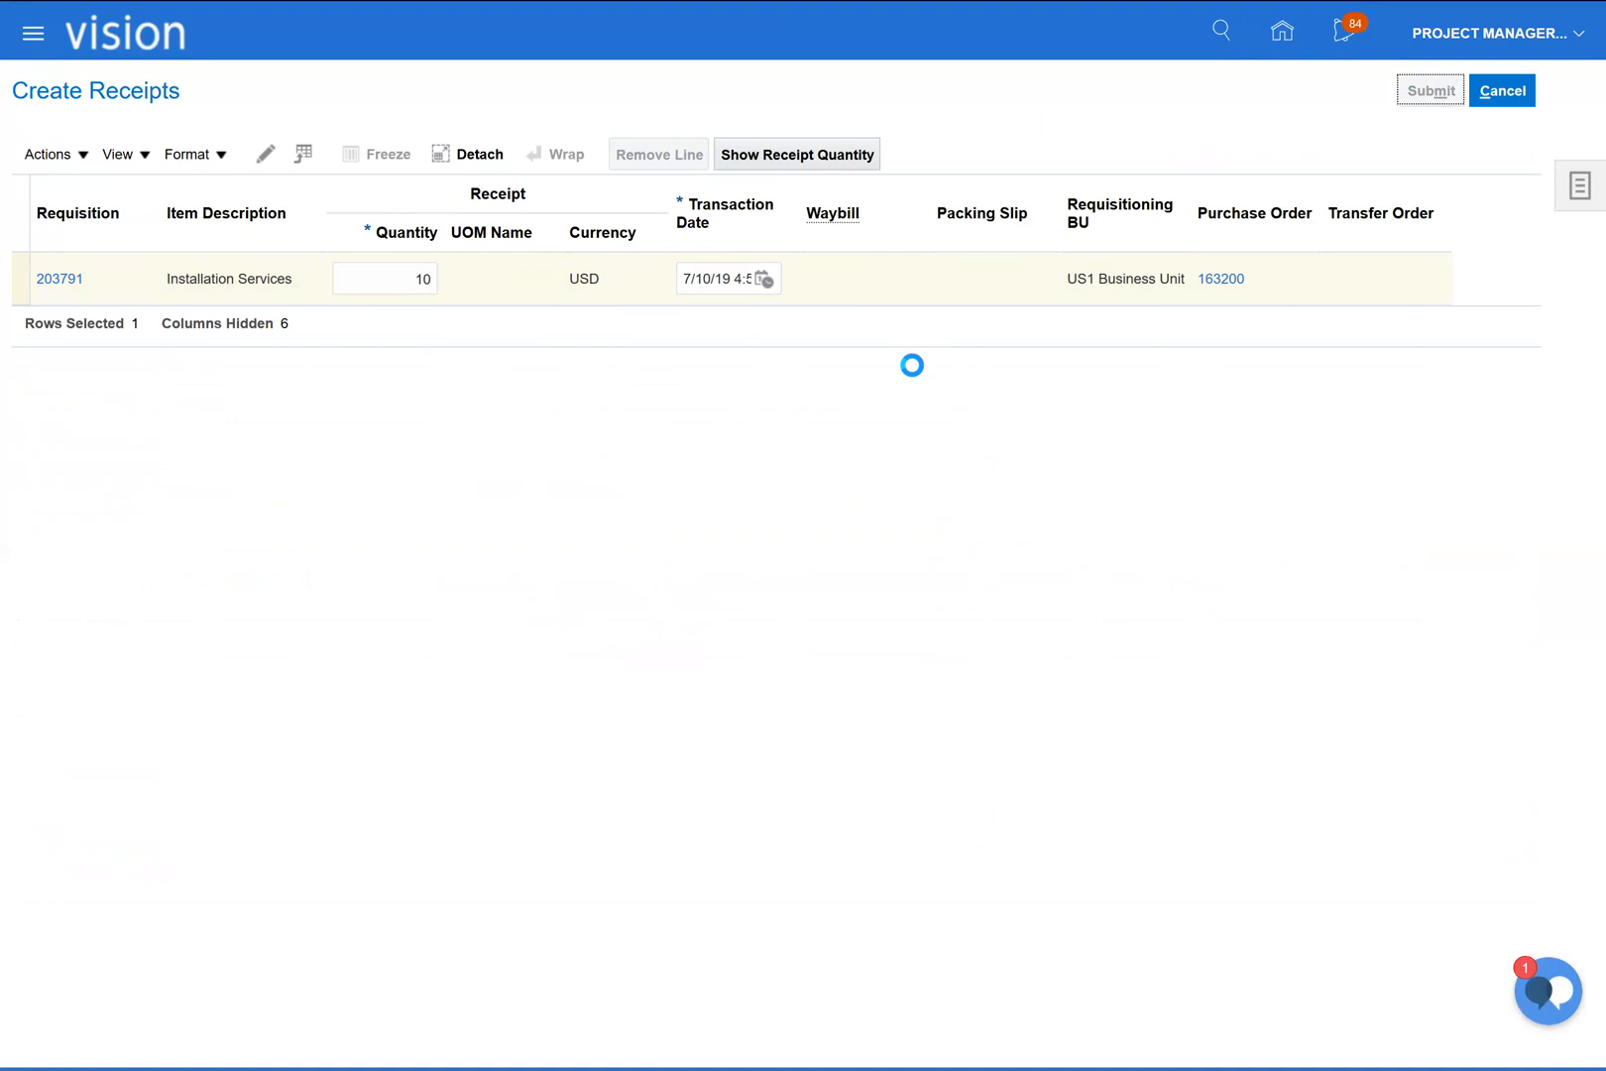
{"action": "key", "text": "super"}
{"action": "key", "text": "super"}
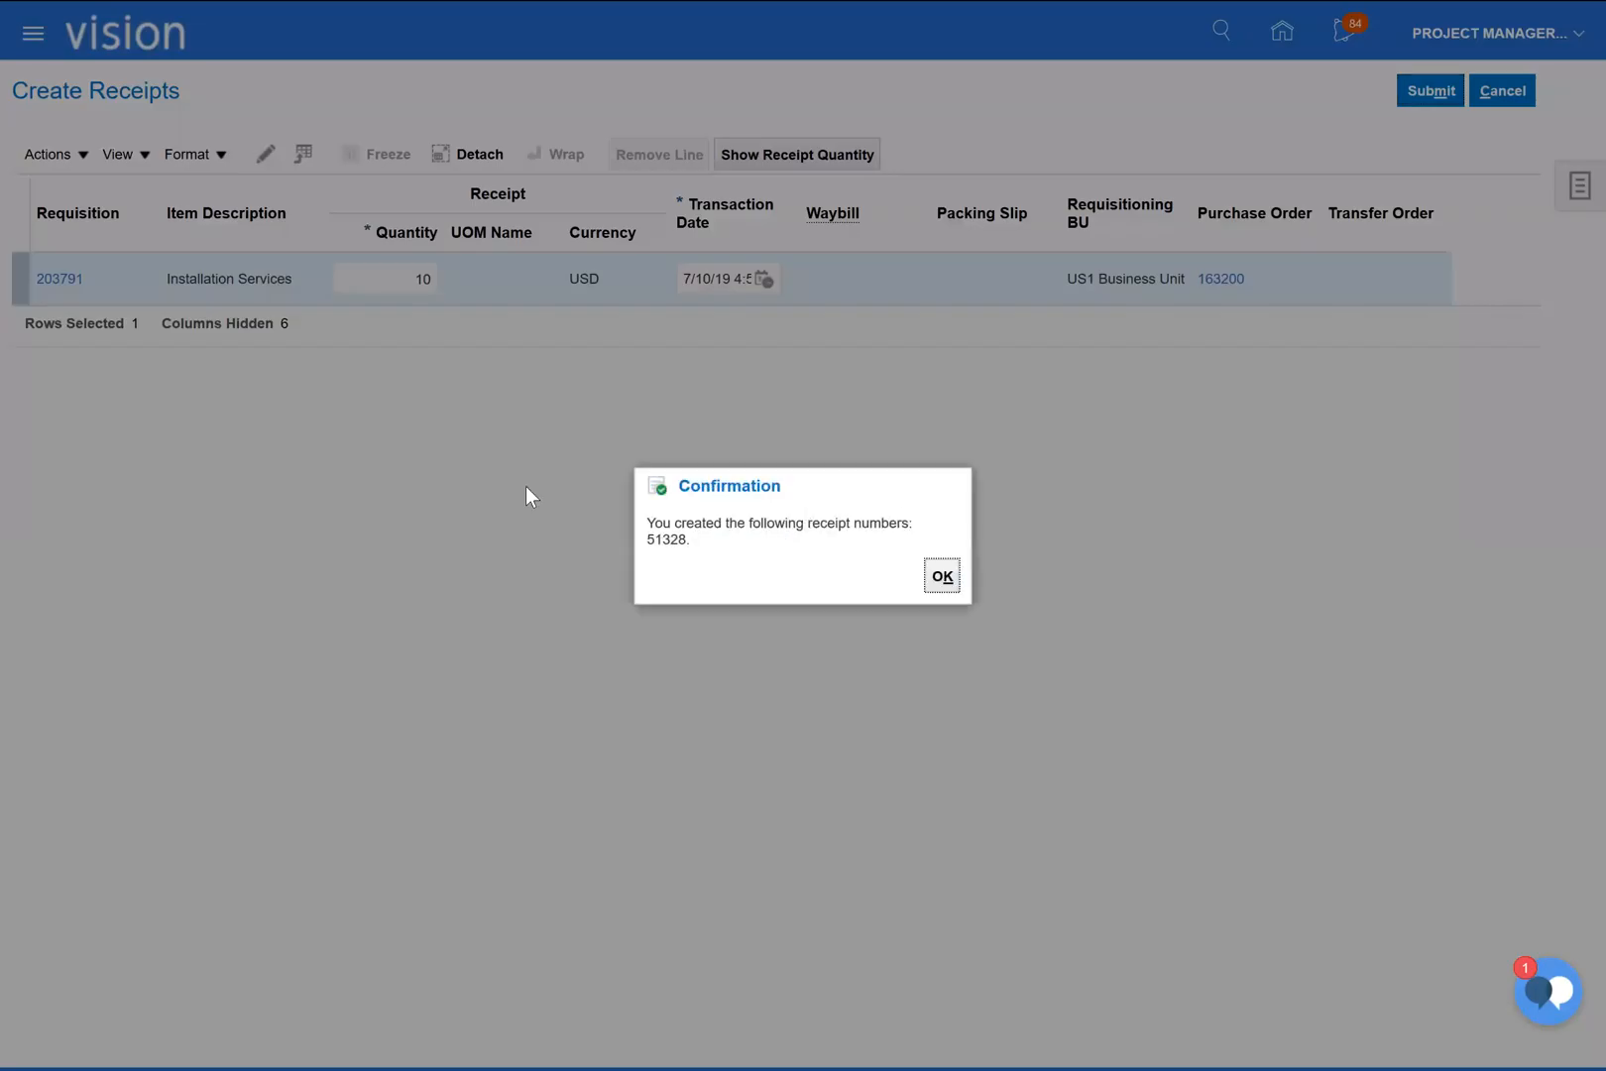
{"action": "left_click", "coordinate": [943, 577]}
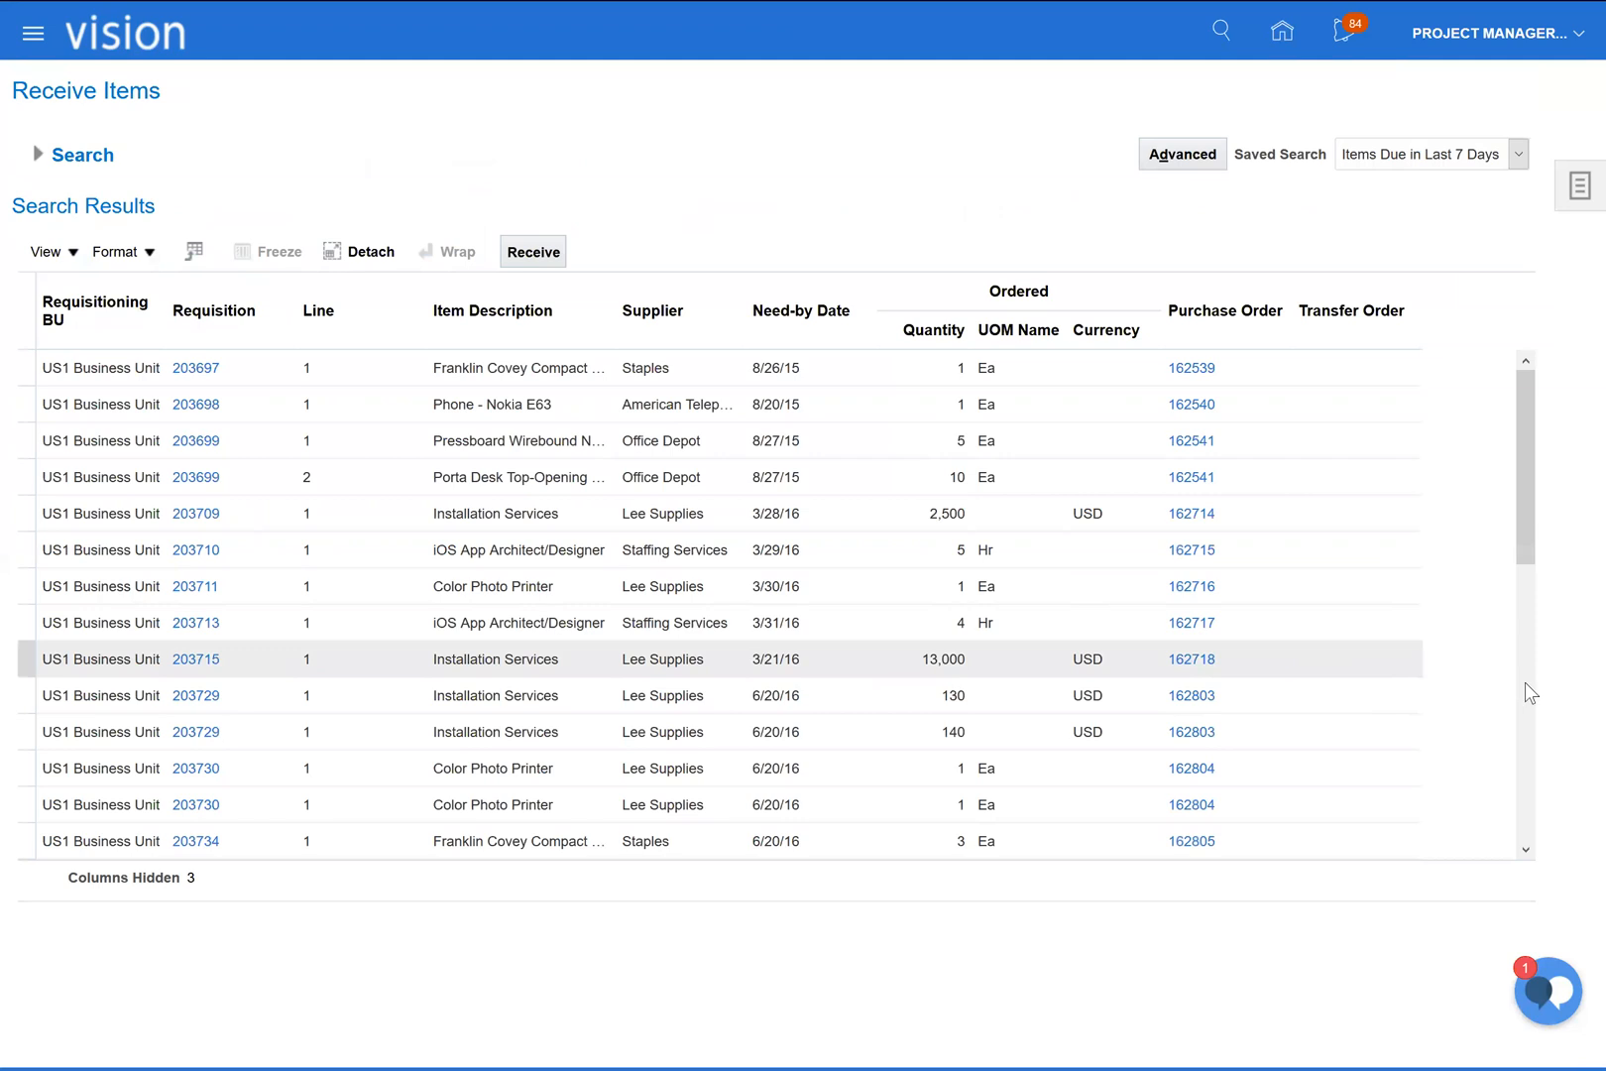
Start a receipt for the first 1,080 USD Installation Services line needed by 11/14/17.
{"action": "left_click", "coordinate": [1526, 682]}
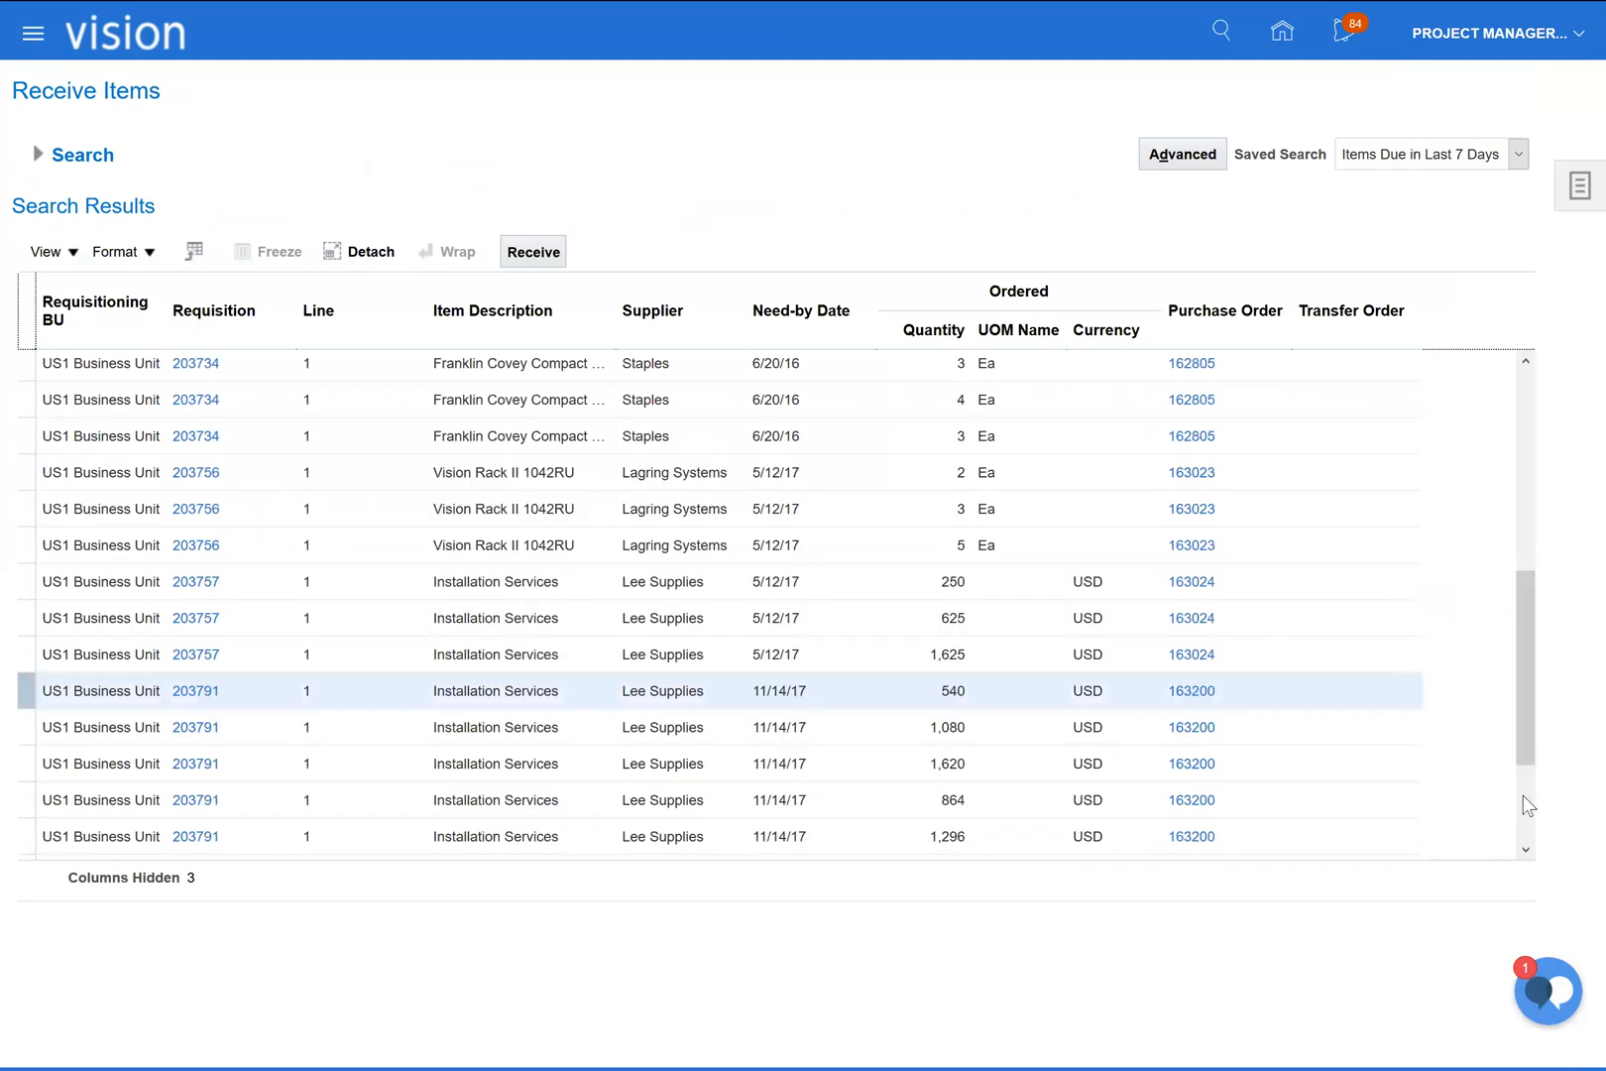
{"action": "left_click", "coordinate": [1523, 795]}
{"action": "left_click", "coordinate": [981, 552]}
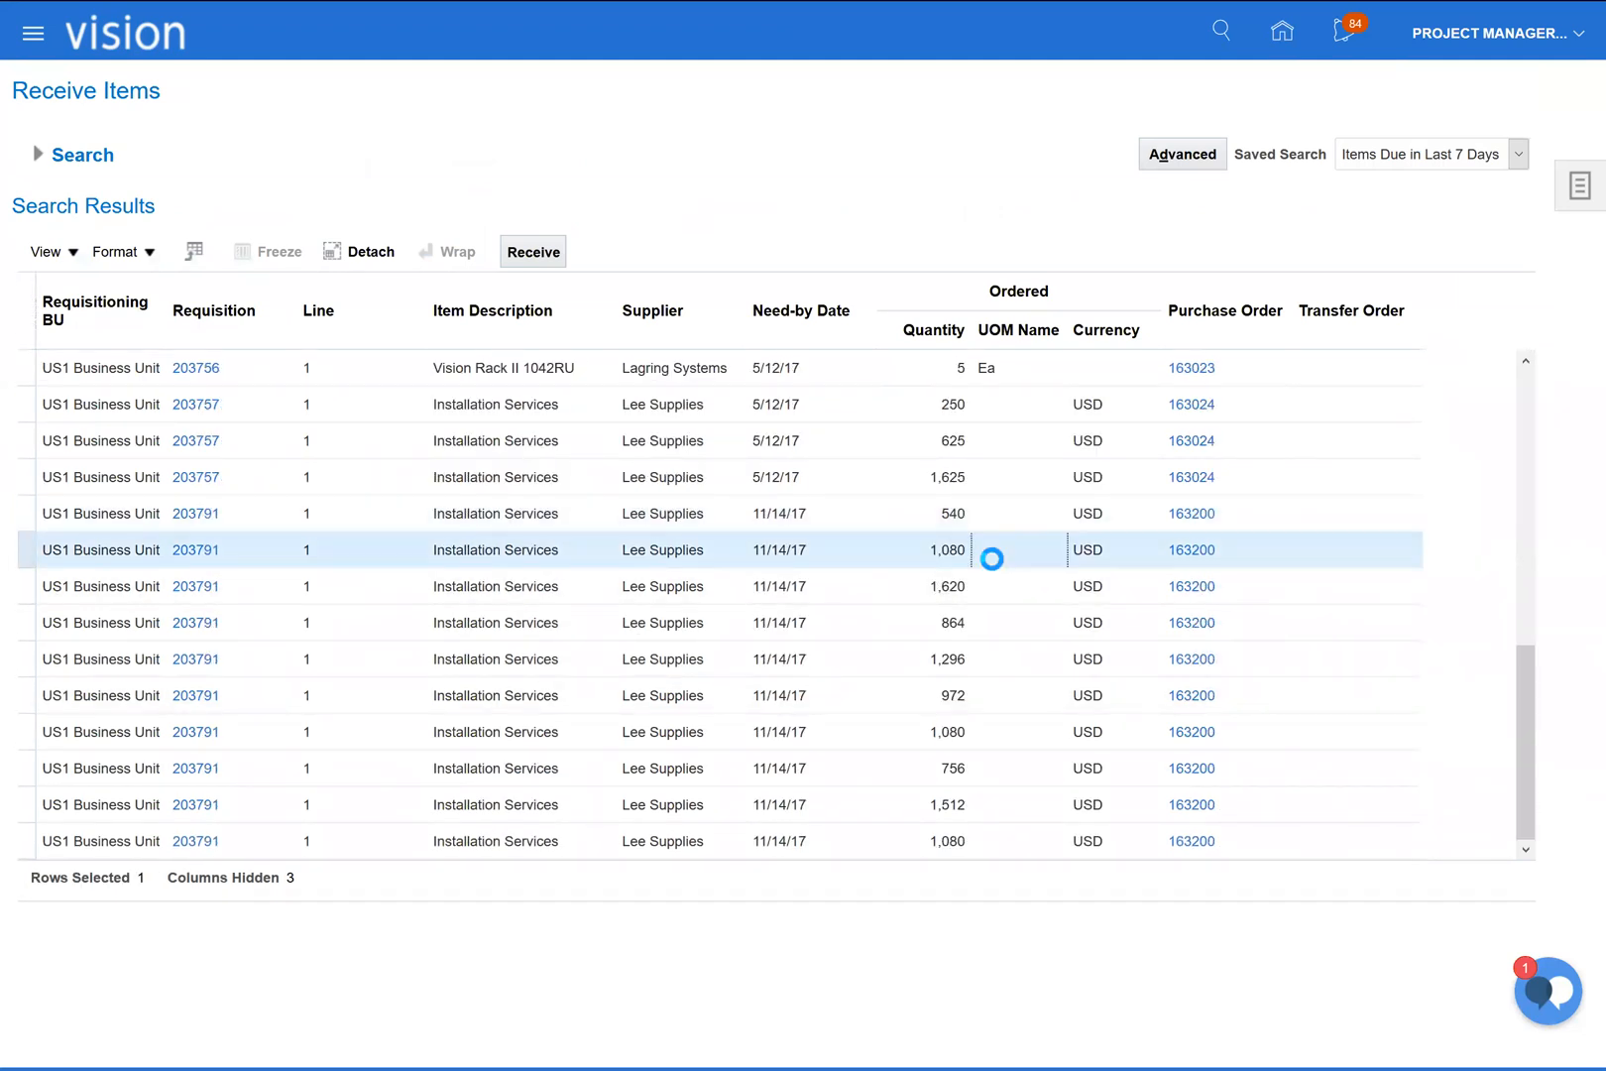
{"action": "left_click", "coordinate": [533, 252]}
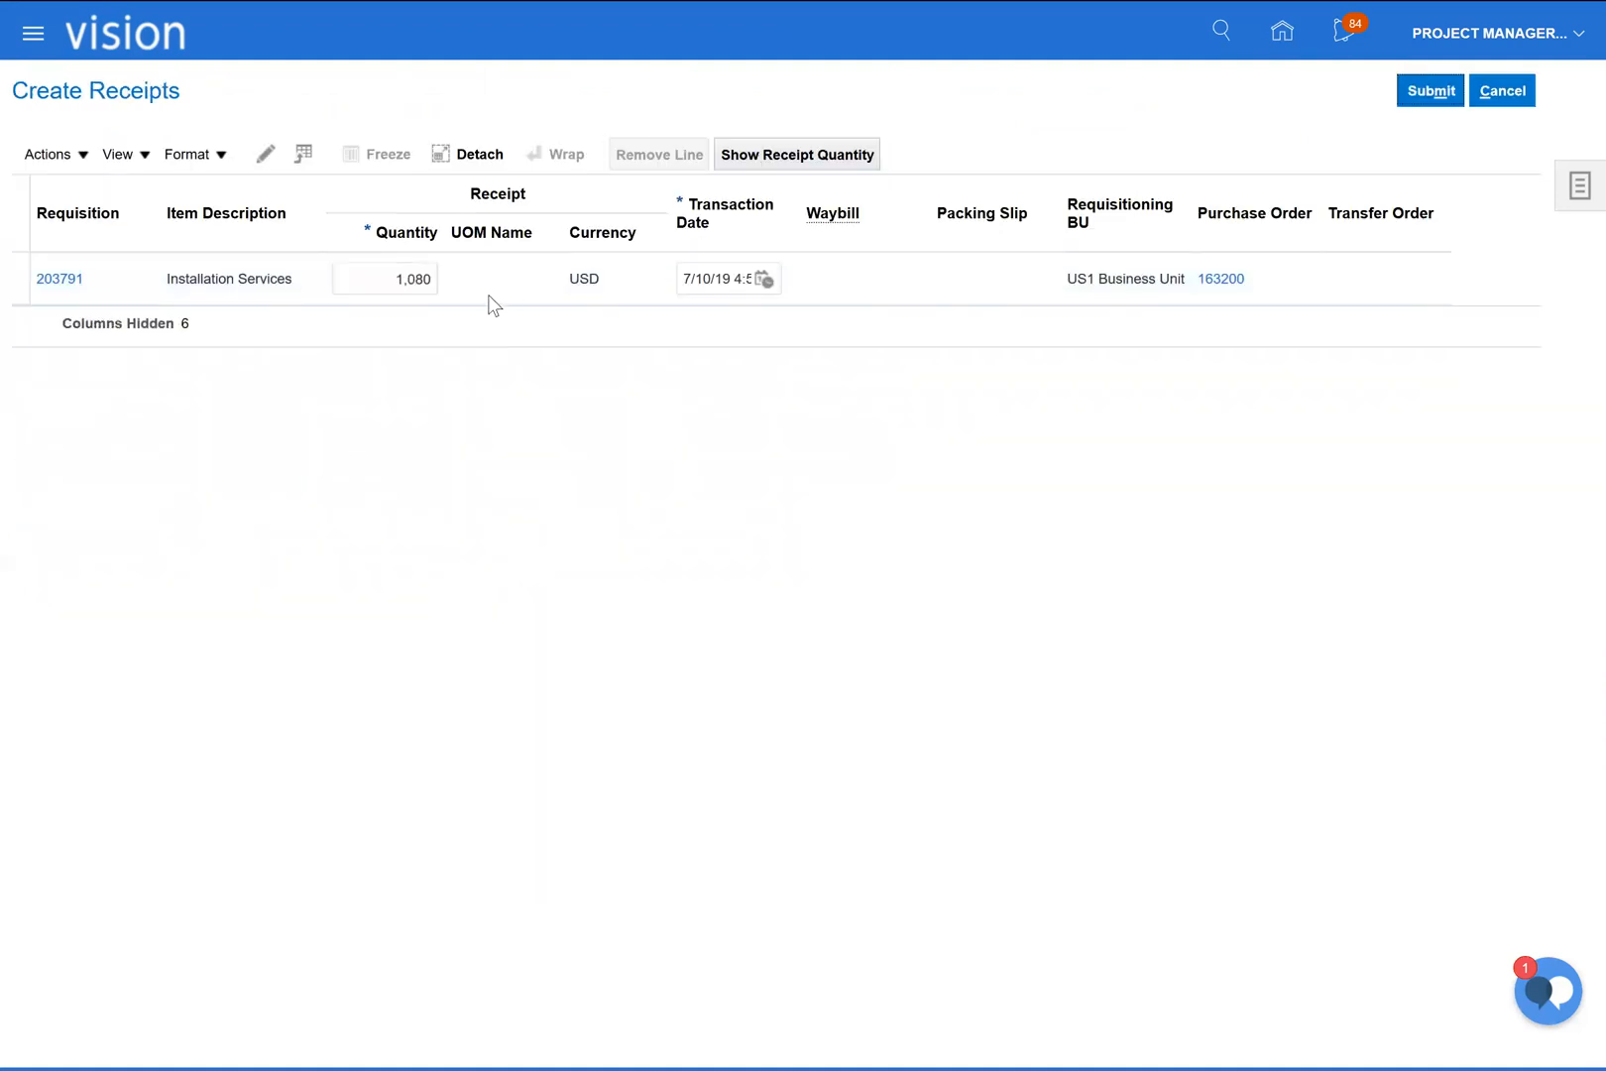
Set the receipt quantity of the 1,080 USD Installation Services line to 10 and submit the receipt.
{"action": "left_click", "coordinate": [390, 277]}
{"action": "type", "text": "10"}
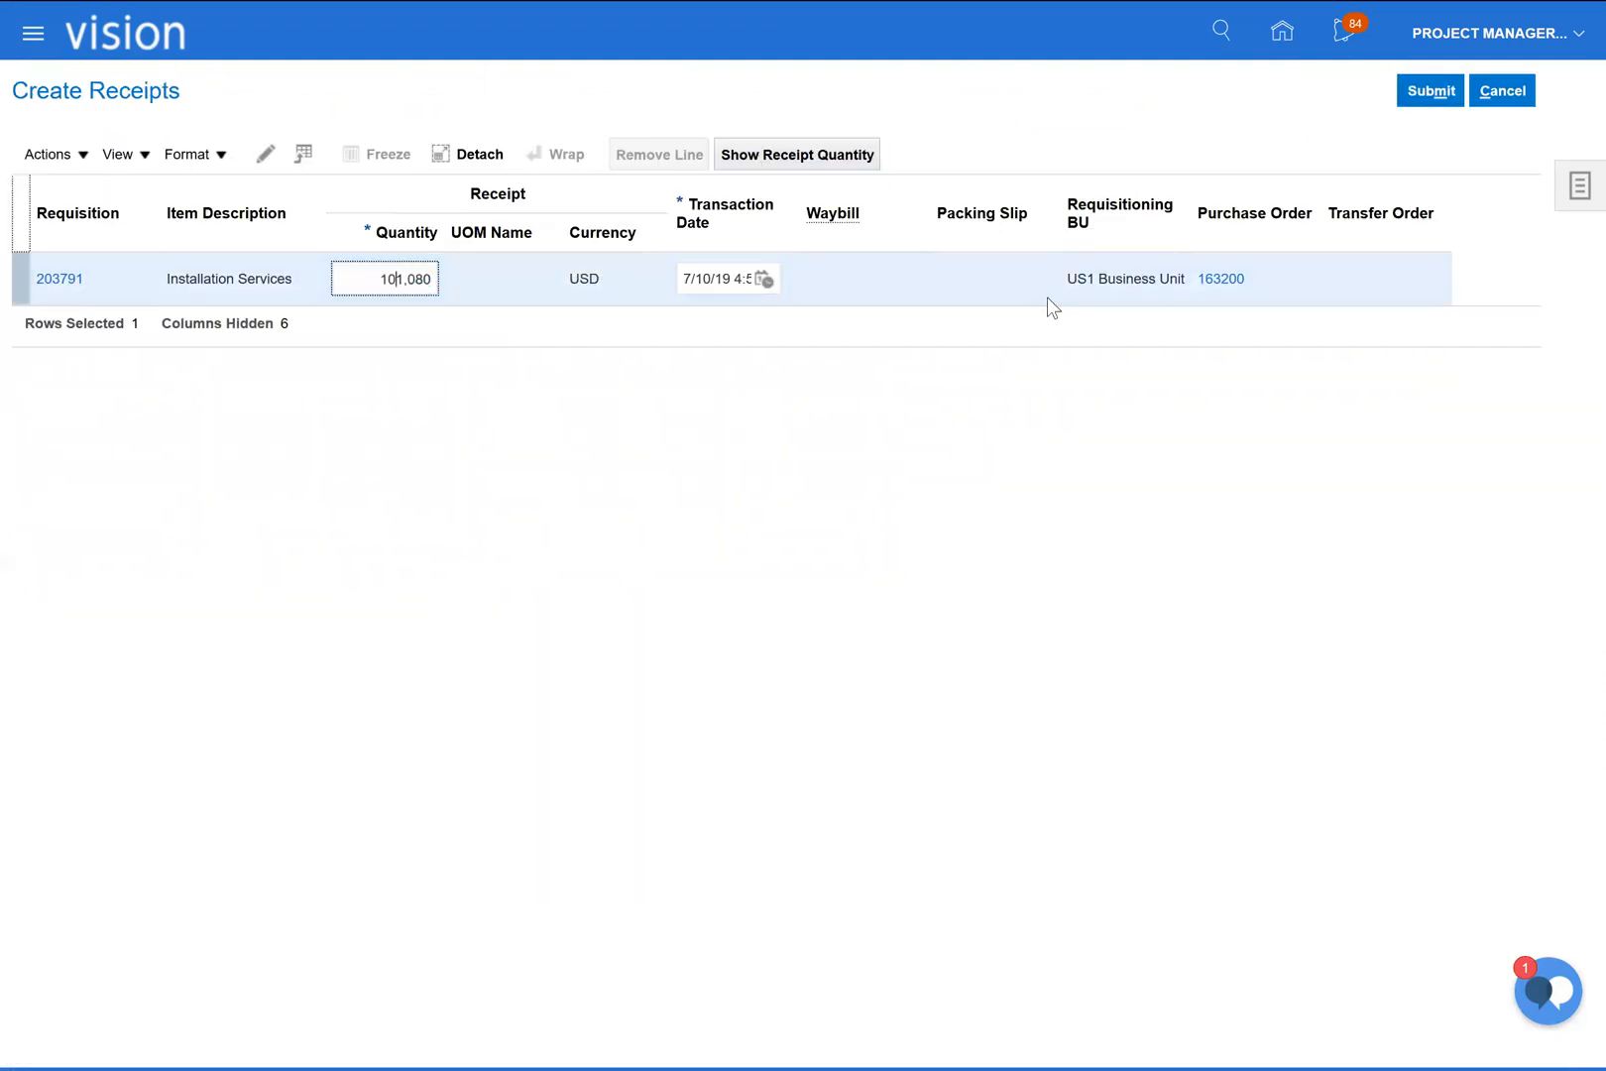
{"action": "key", "text": "Tab"}
{"action": "key", "text": "shift+Tab"}
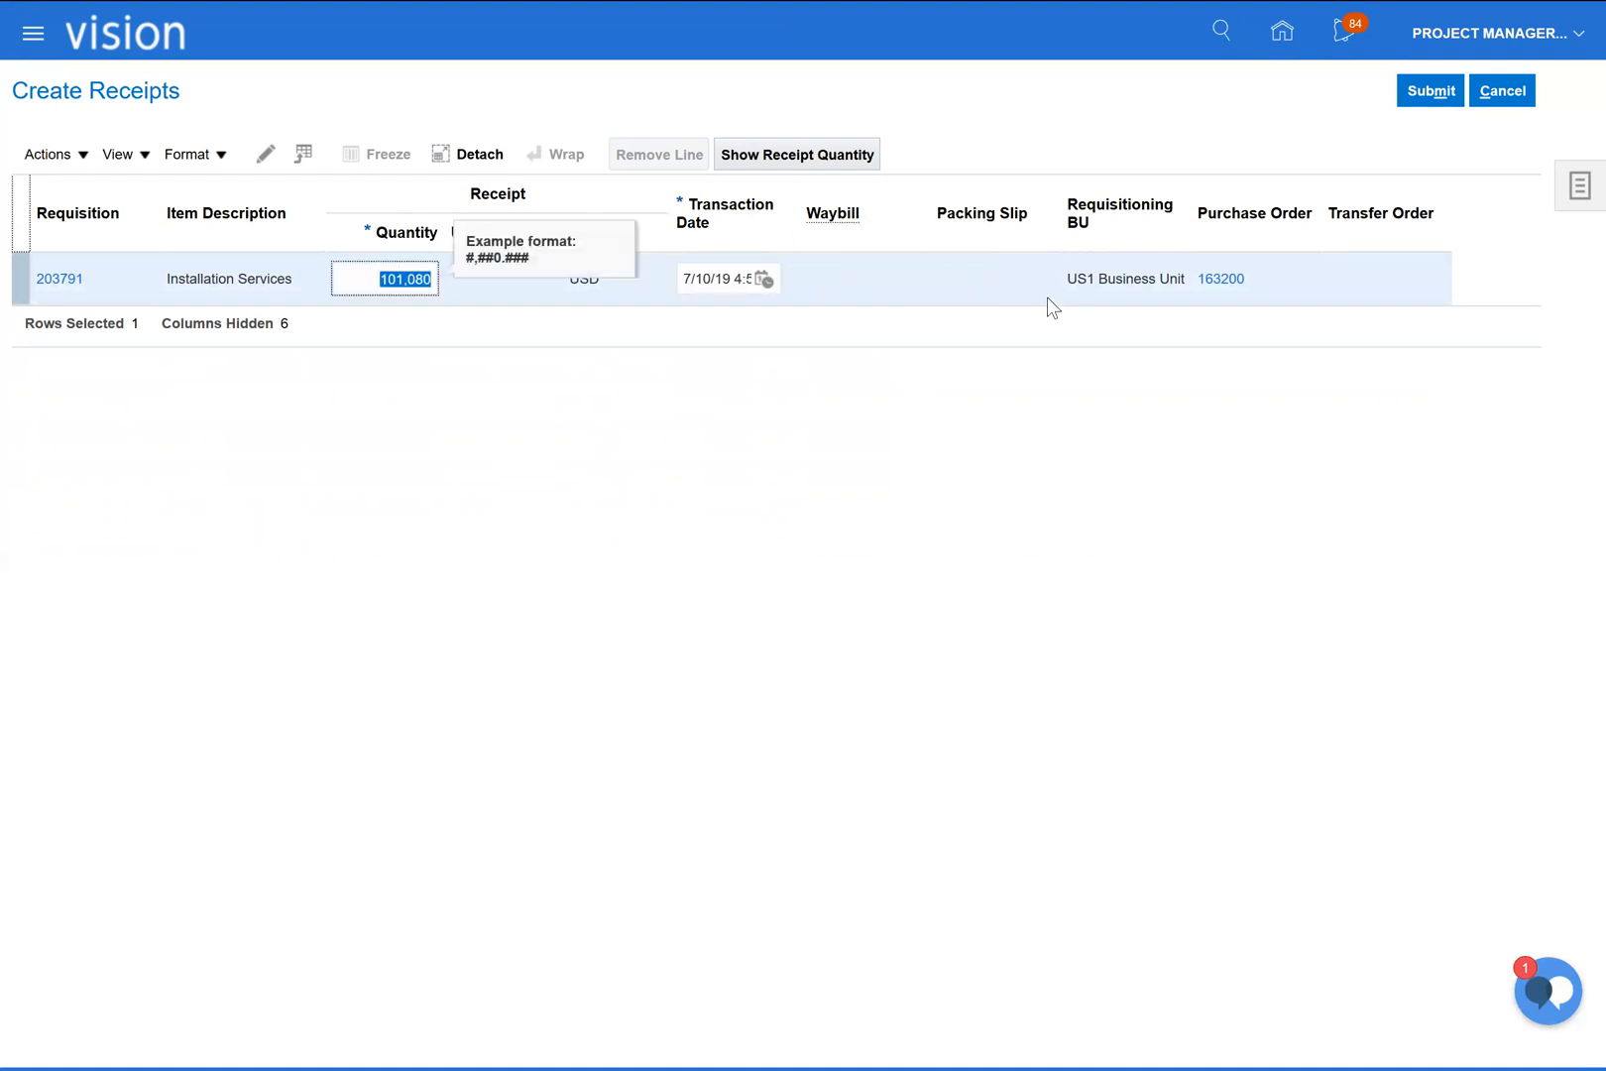
{"action": "type", "text": "10"}
{"action": "key", "text": "Tab"}
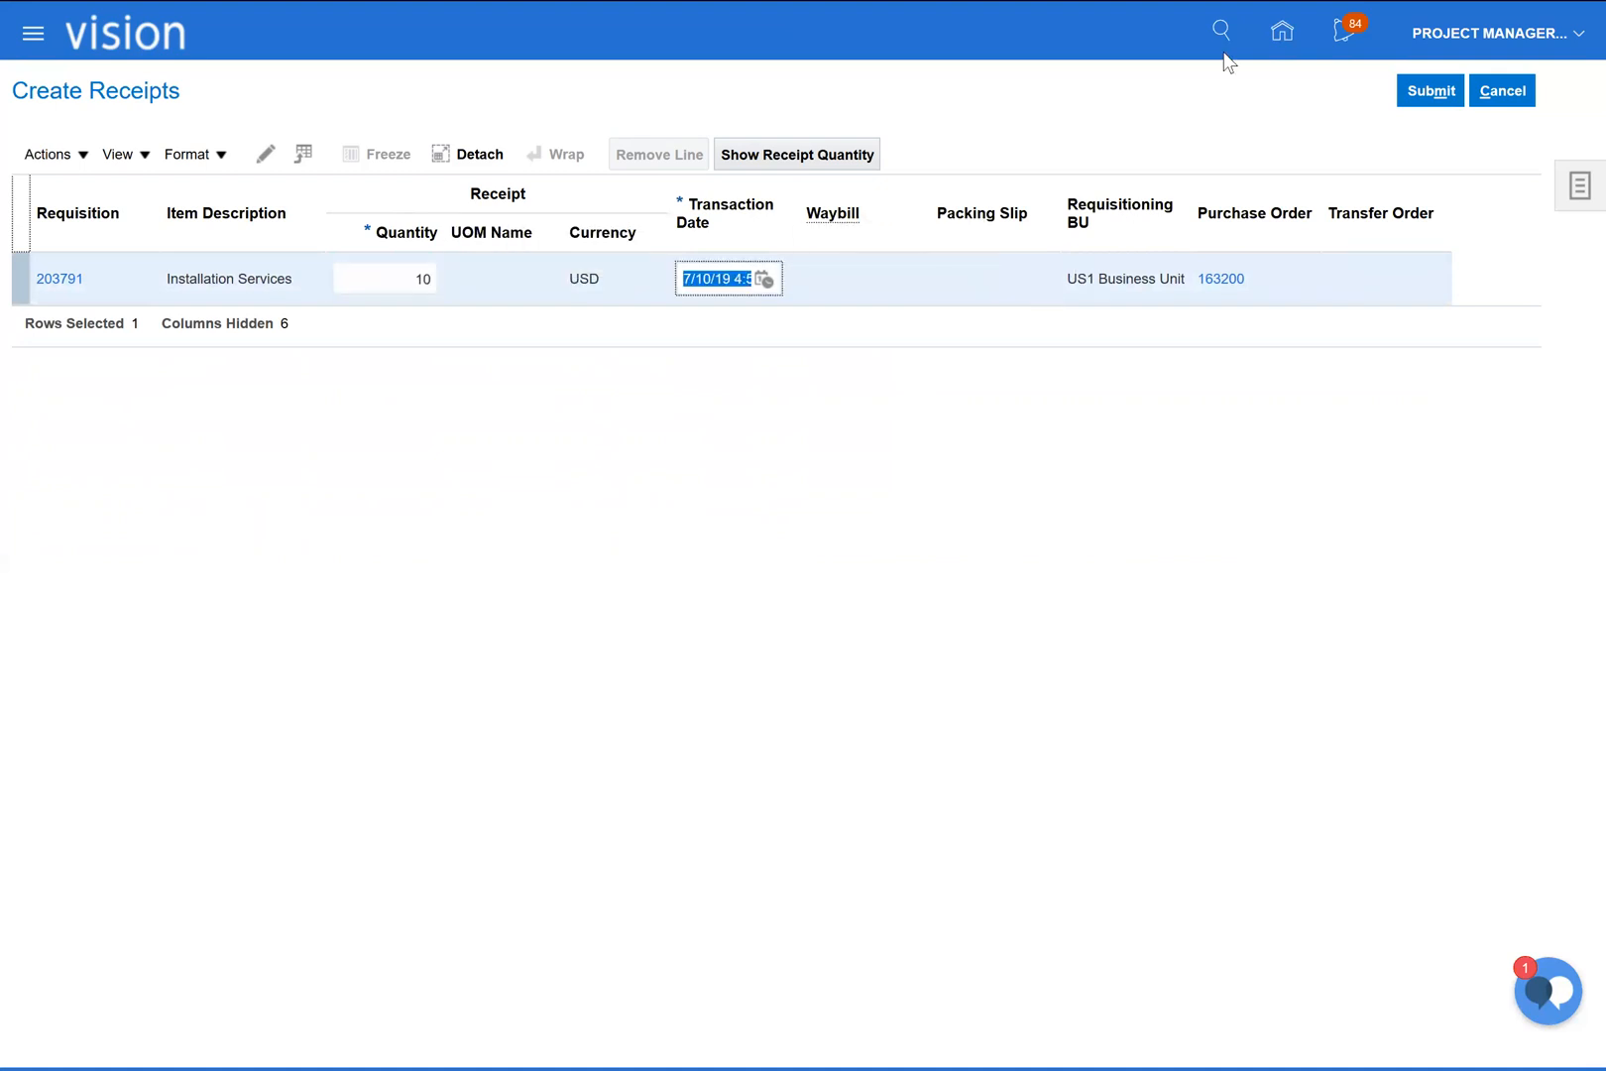
{"action": "left_click", "coordinate": [1447, 94]}
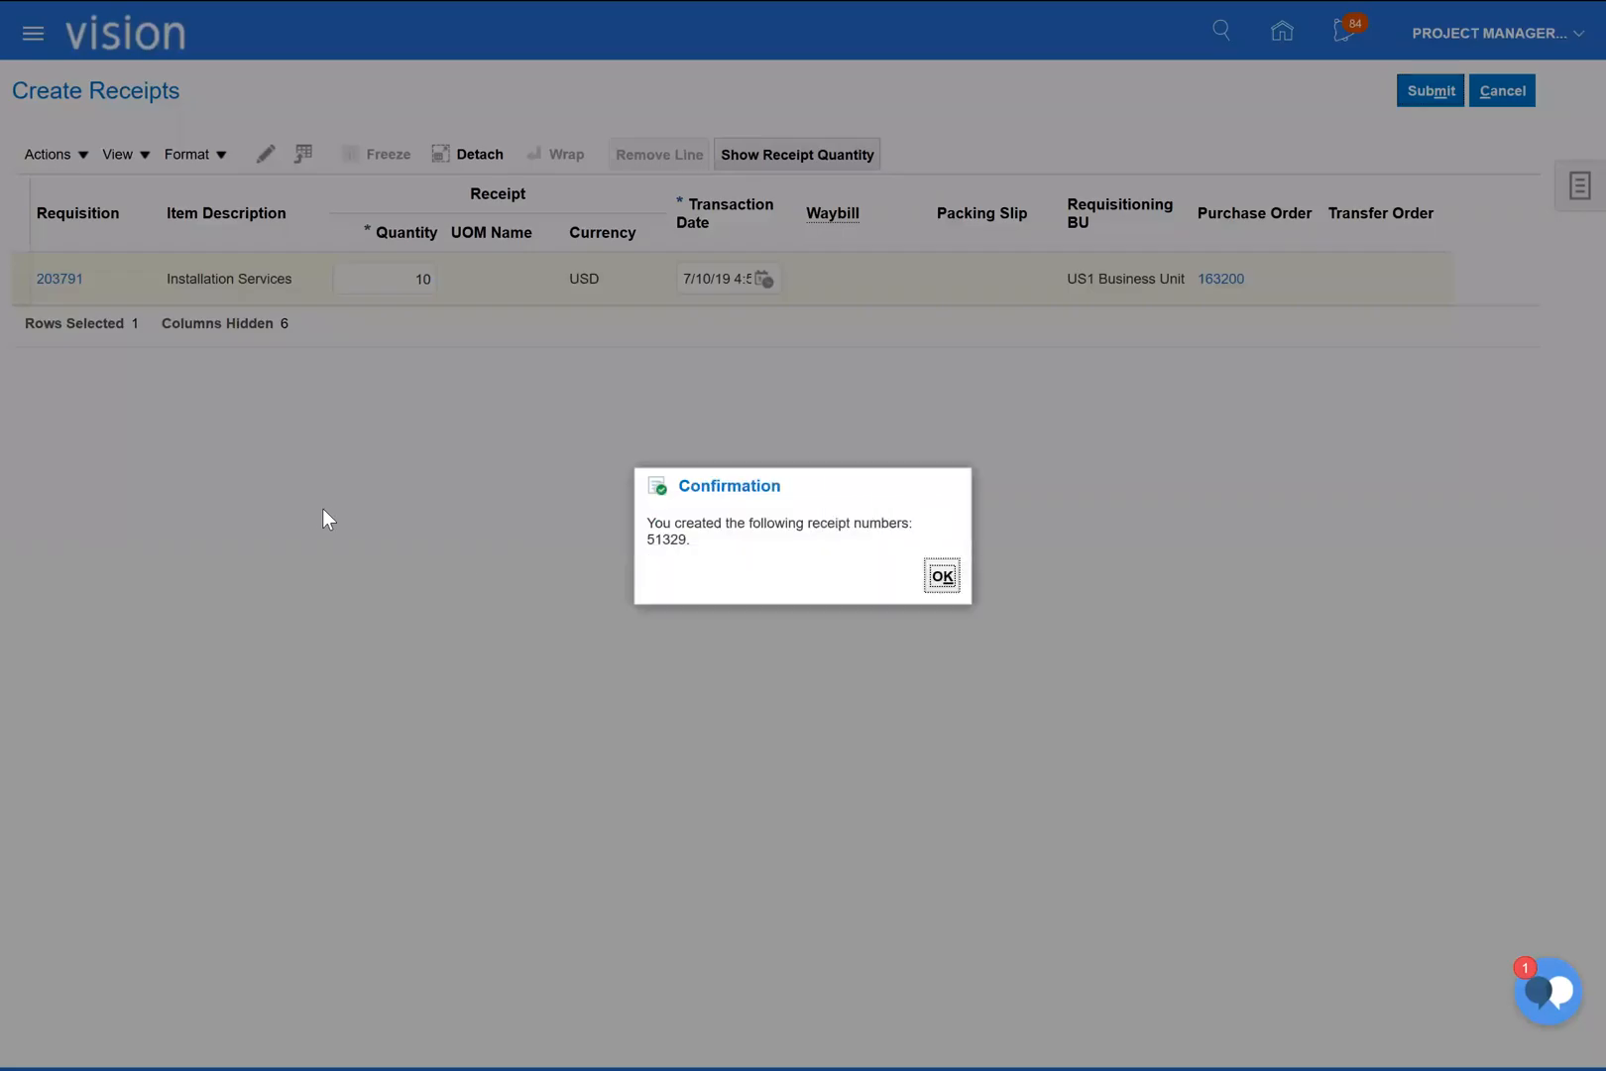
{"action": "left_click", "coordinate": [941, 575]}
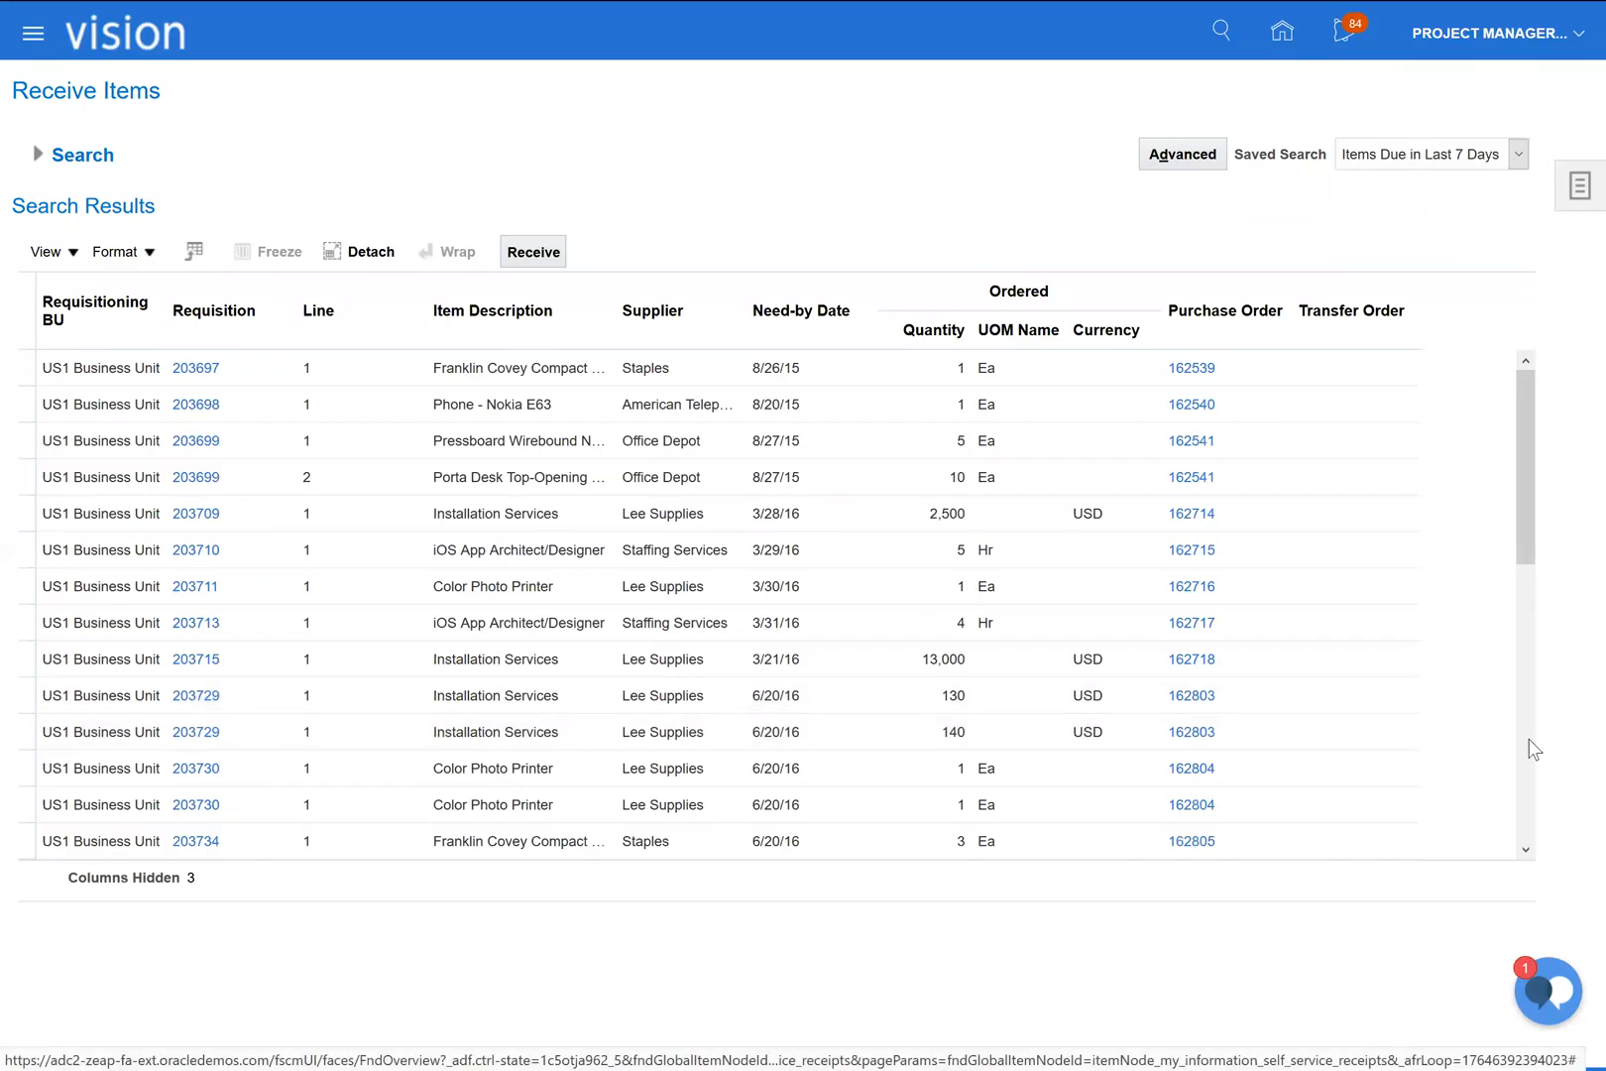
Start a receipt for the 1,620 USD Installation Services line needed by 11/14/17.
{"action": "left_click", "coordinate": [1530, 734]}
{"action": "scroll", "coordinate": [1531, 804], "scroll_direction": "down", "scroll_amount": 3}
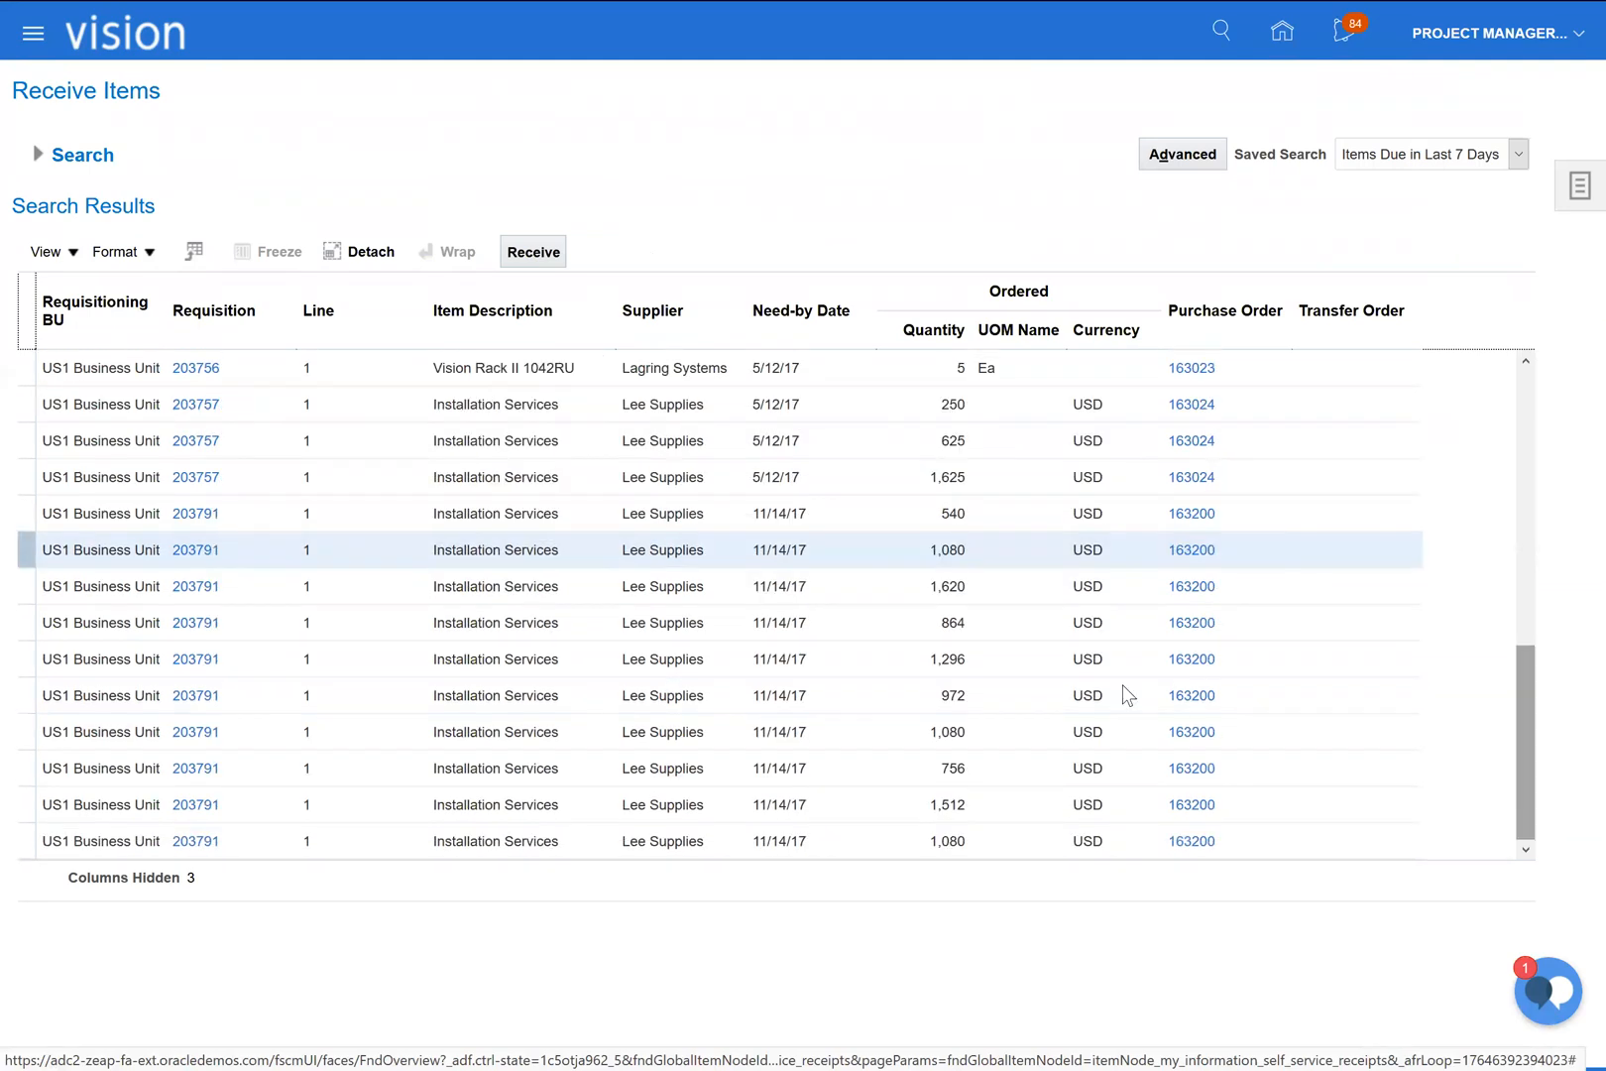
{"action": "left_click", "coordinate": [932, 590]}
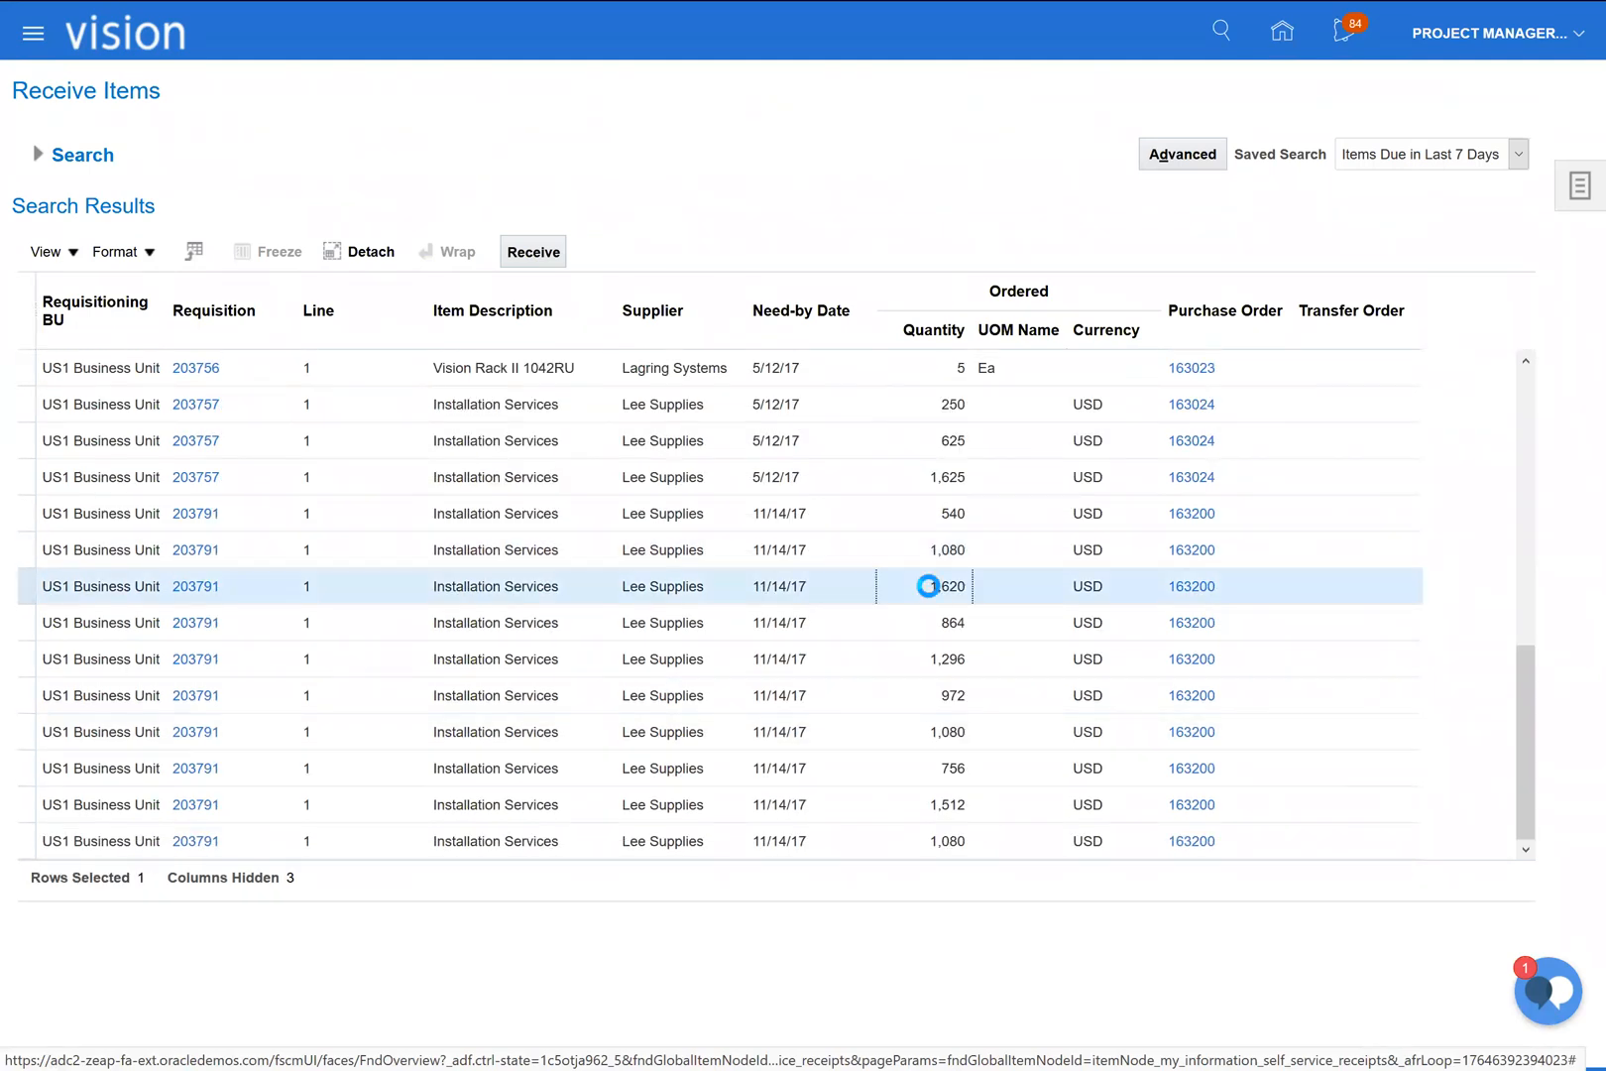
{"action": "left_click", "coordinate": [535, 254]}
Set the receipt quantity of the 1,620 USD Installation Services line to 10.
{"action": "left_click", "coordinate": [384, 272]}
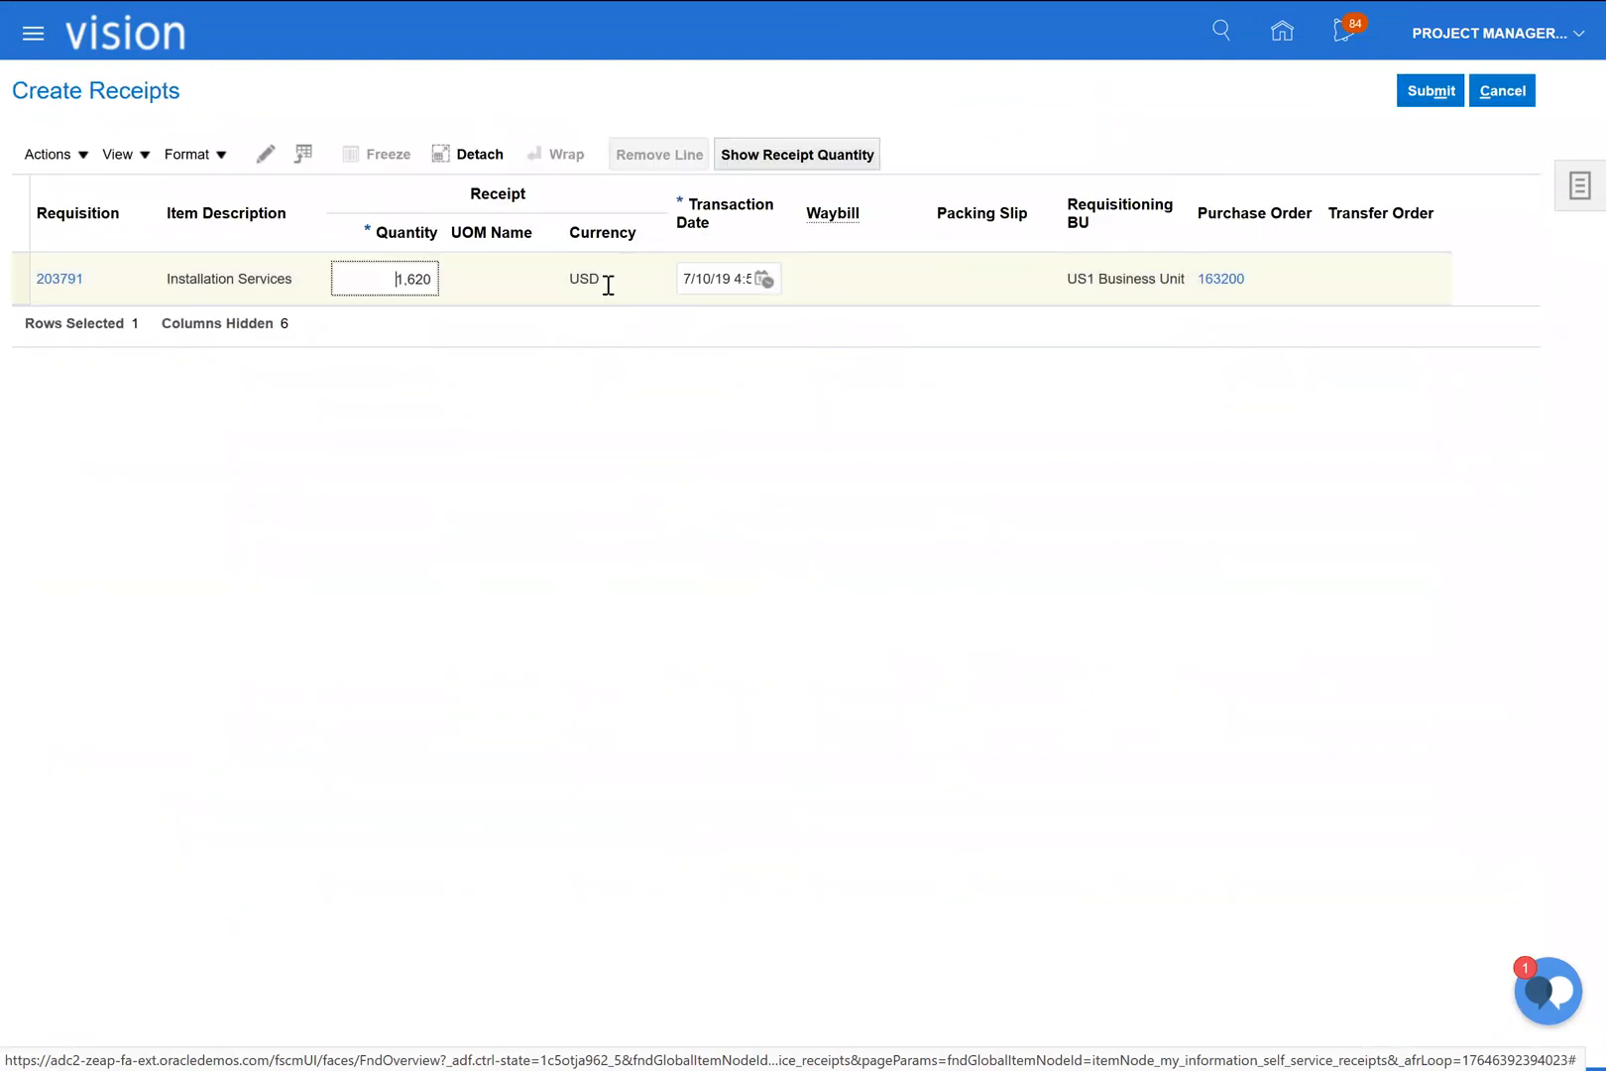
{"action": "left_click_drag", "start_coordinate": [608, 284], "coordinate": [689, 289]}
{"action": "type", "text": "10"}
{"action": "key", "text": "shift+Right"}
{"action": "key", "text": "shift+Right"}
{"action": "key", "text": "shift+End"}
{"action": "key", "text": "Delete"}
{"action": "key", "text": "Tab"}
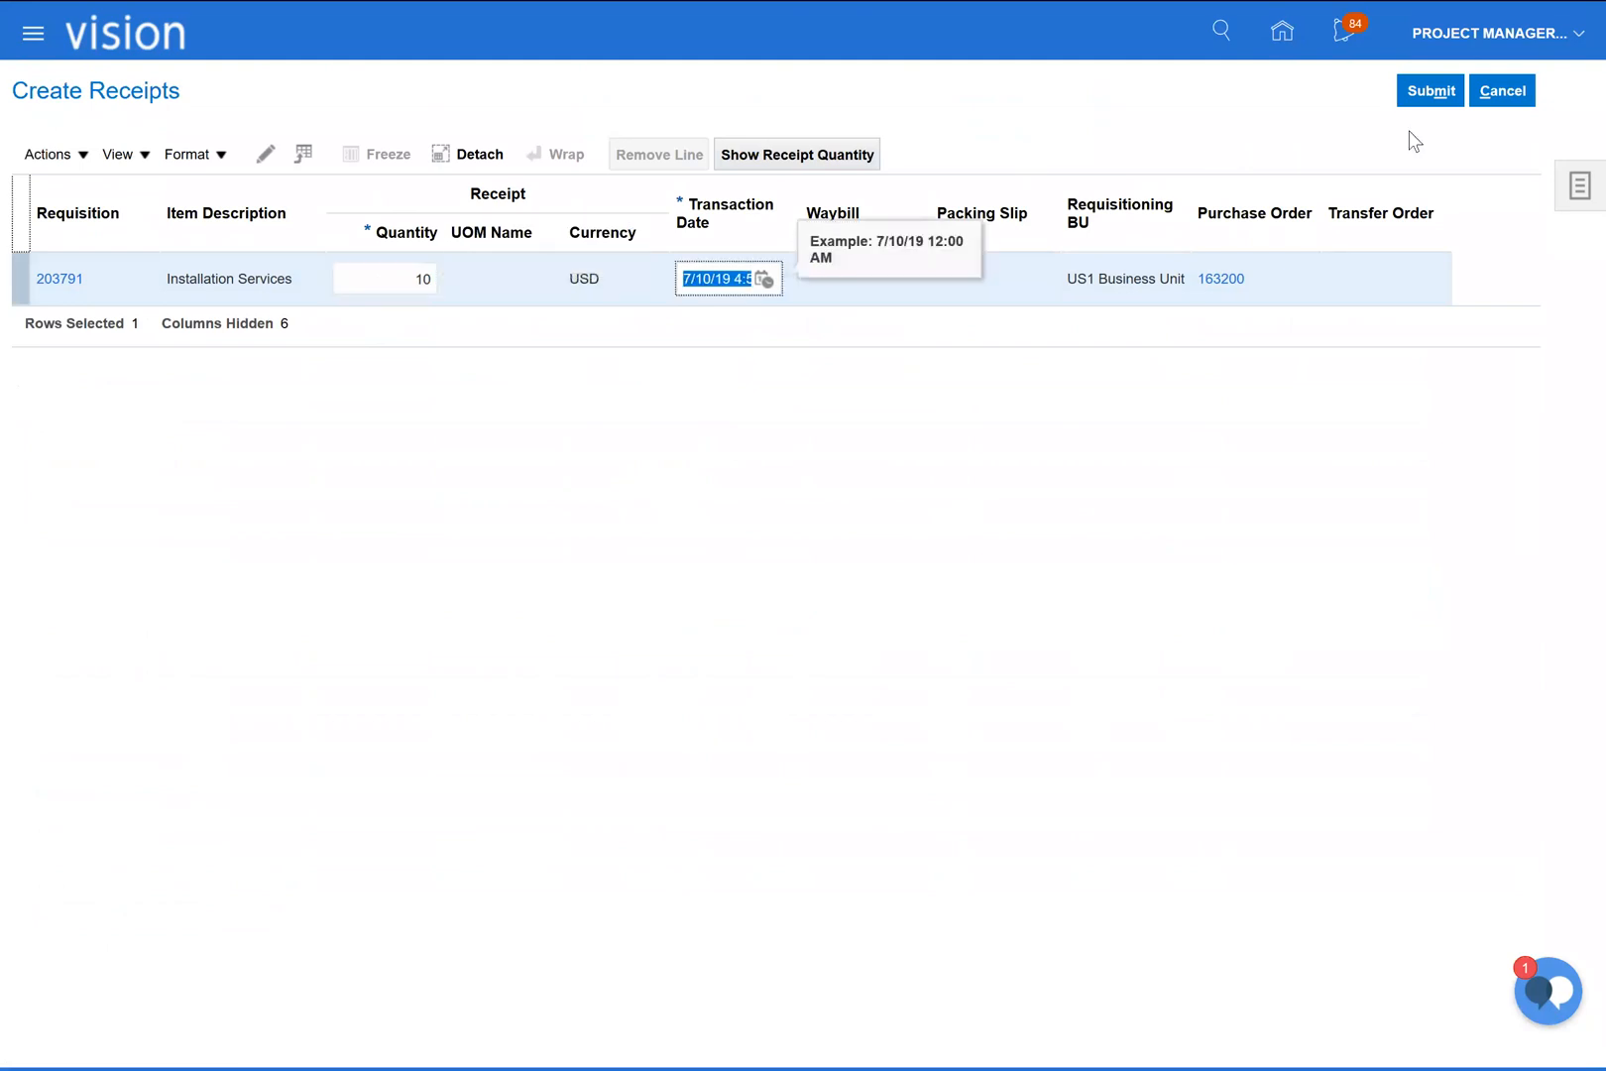
Submit the receipt for the 1,620 USD Installation Services line and acknowledge the confirmation.
{"action": "left_click", "coordinate": [1435, 93]}
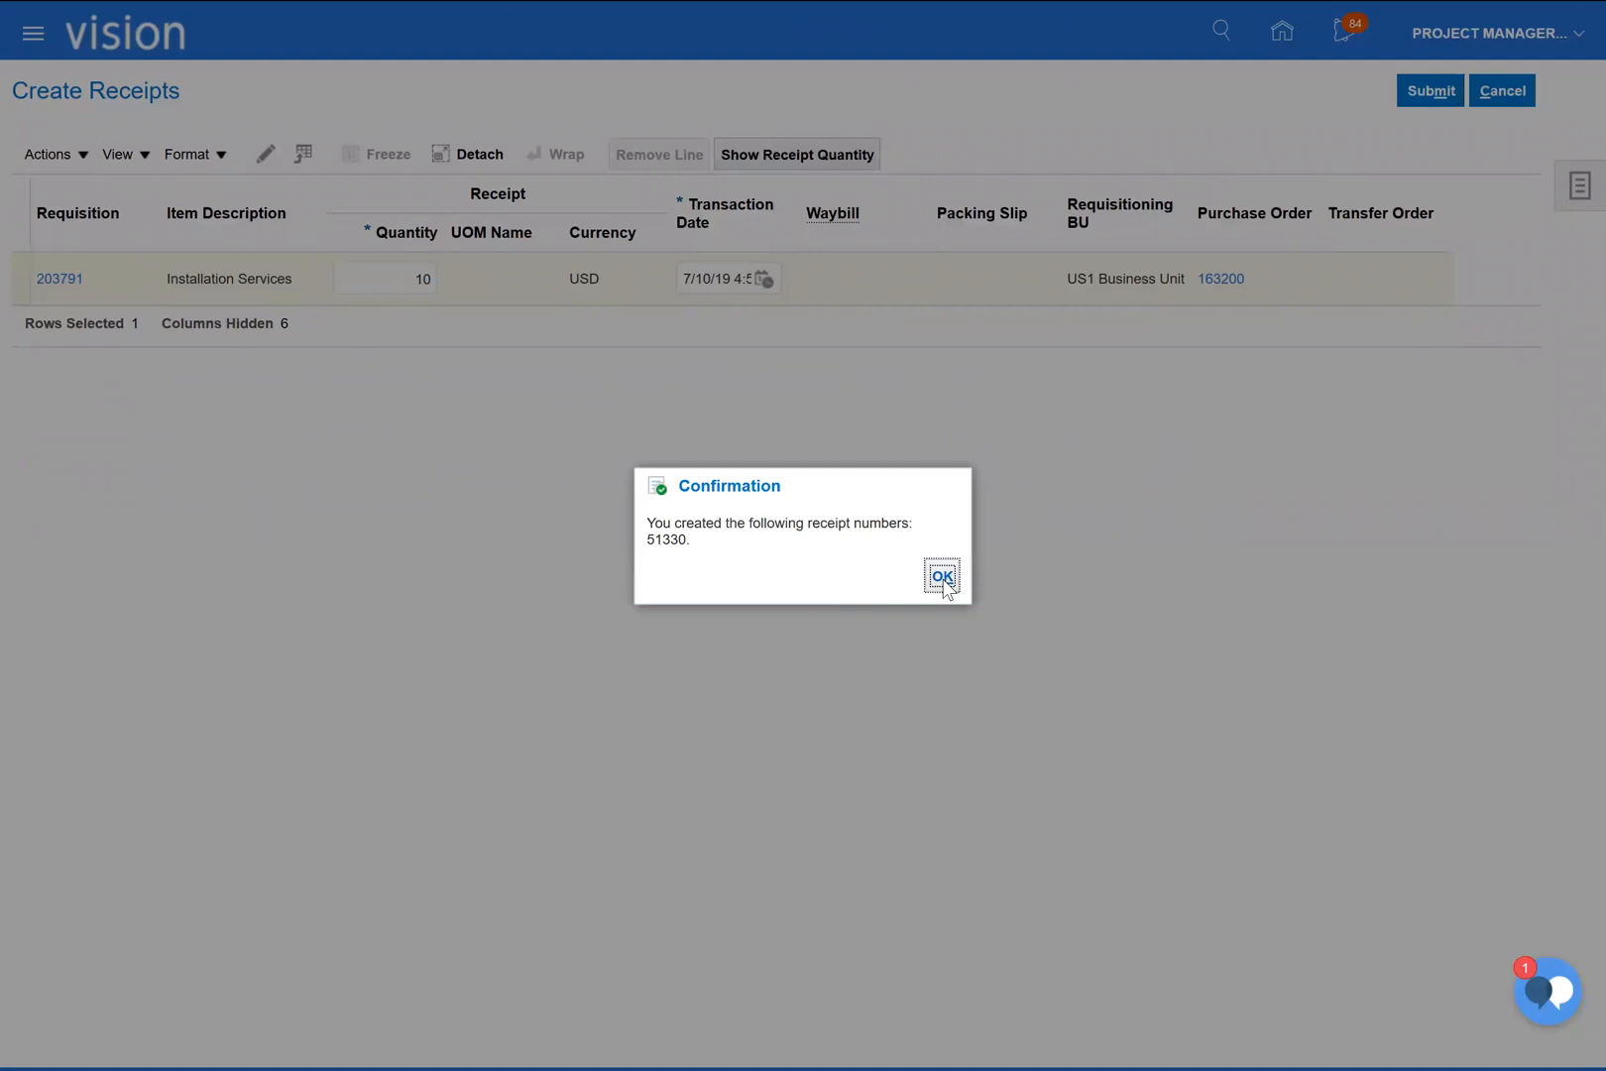
{"action": "left_click", "coordinate": [943, 580]}
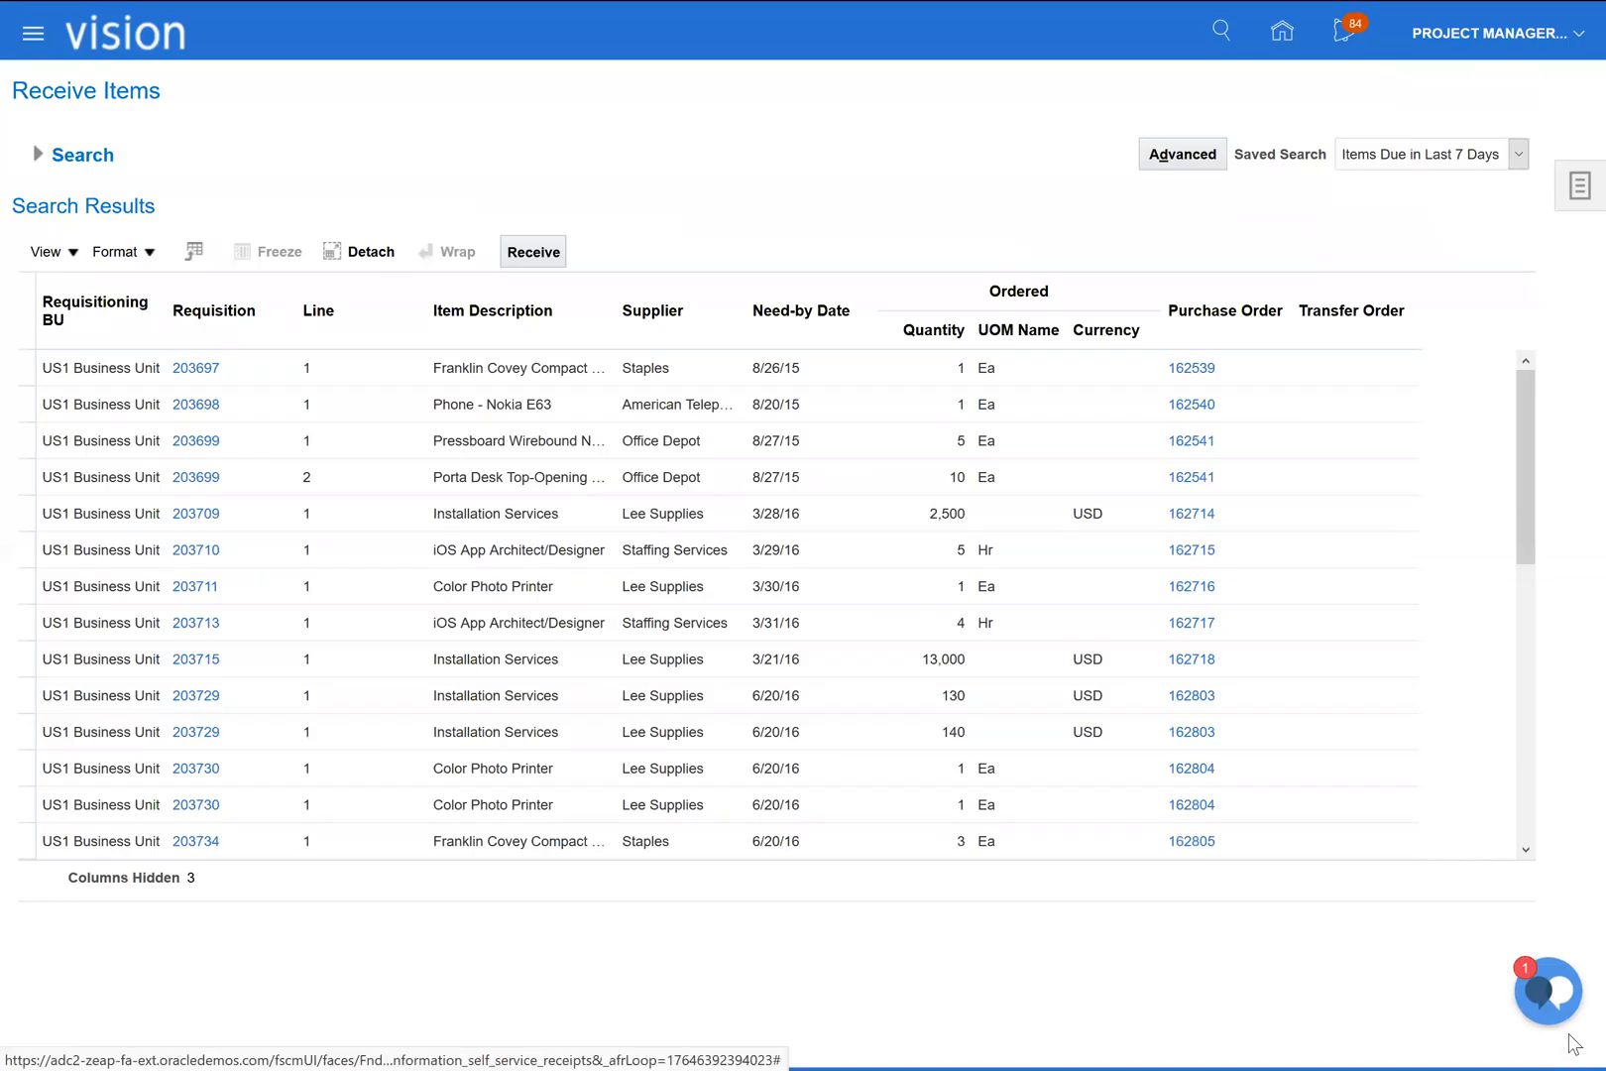
Check the current time on the system clock, including seconds, and return to the Receive Items page.
{"action": "key", "text": "super"}
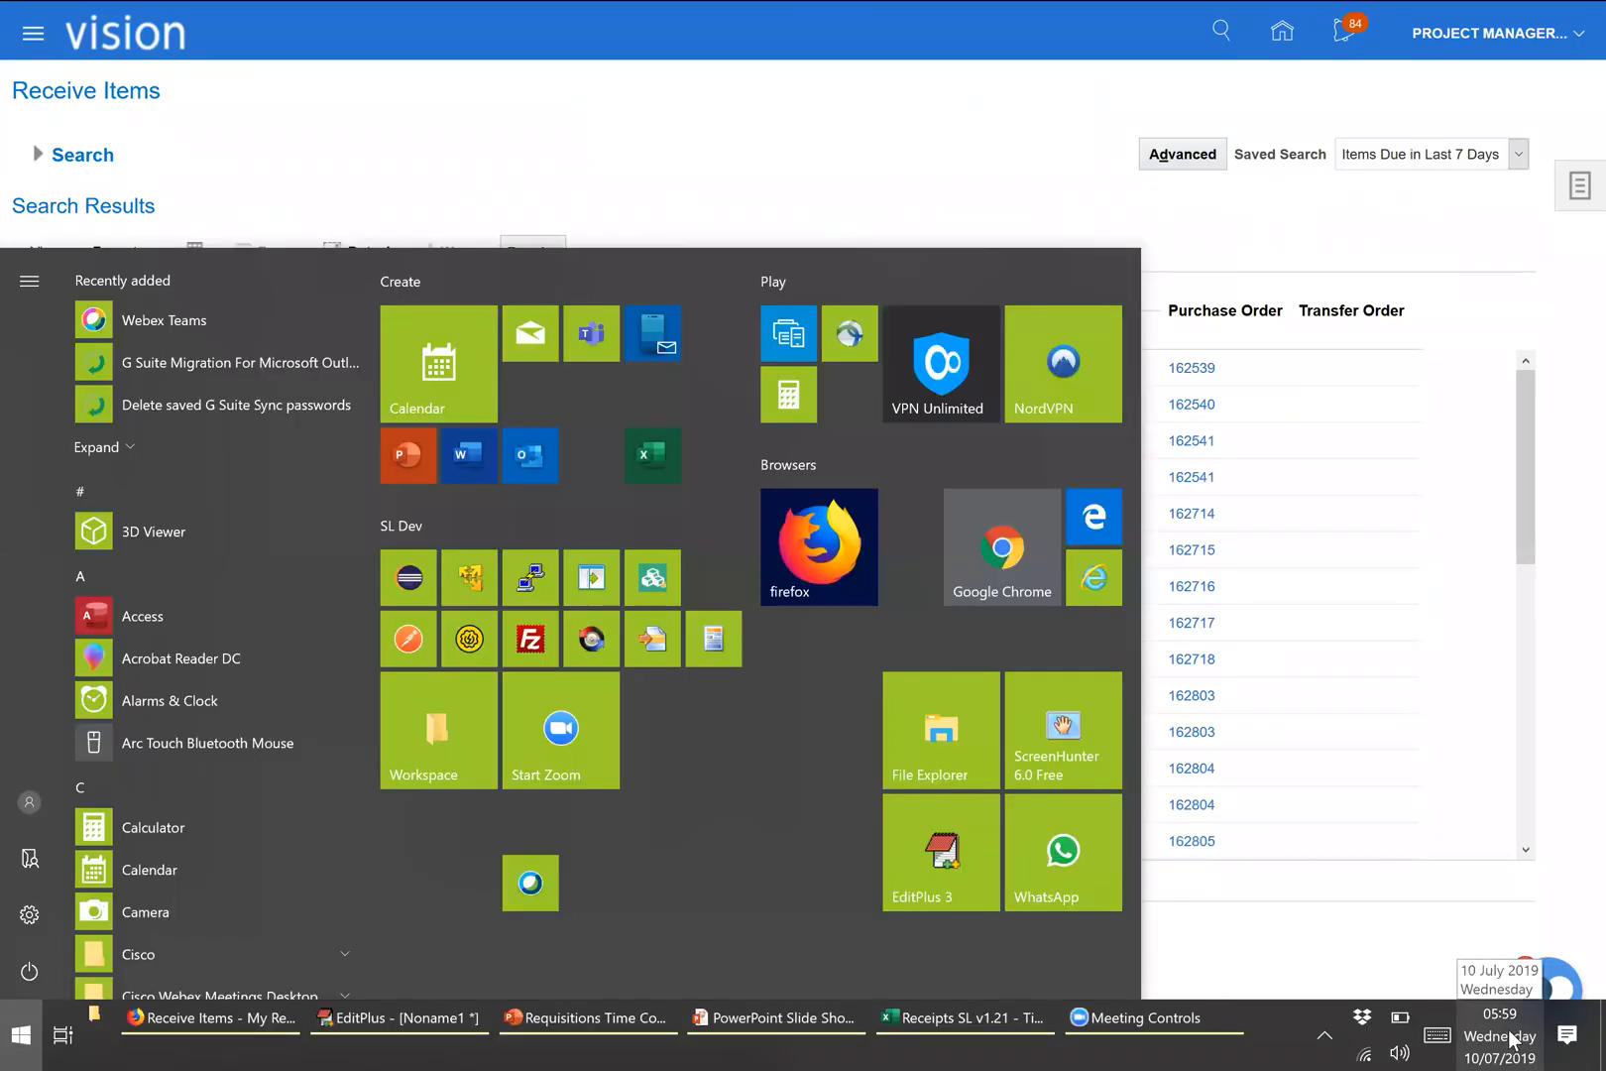
{"action": "left_click", "coordinate": [1503, 1036]}
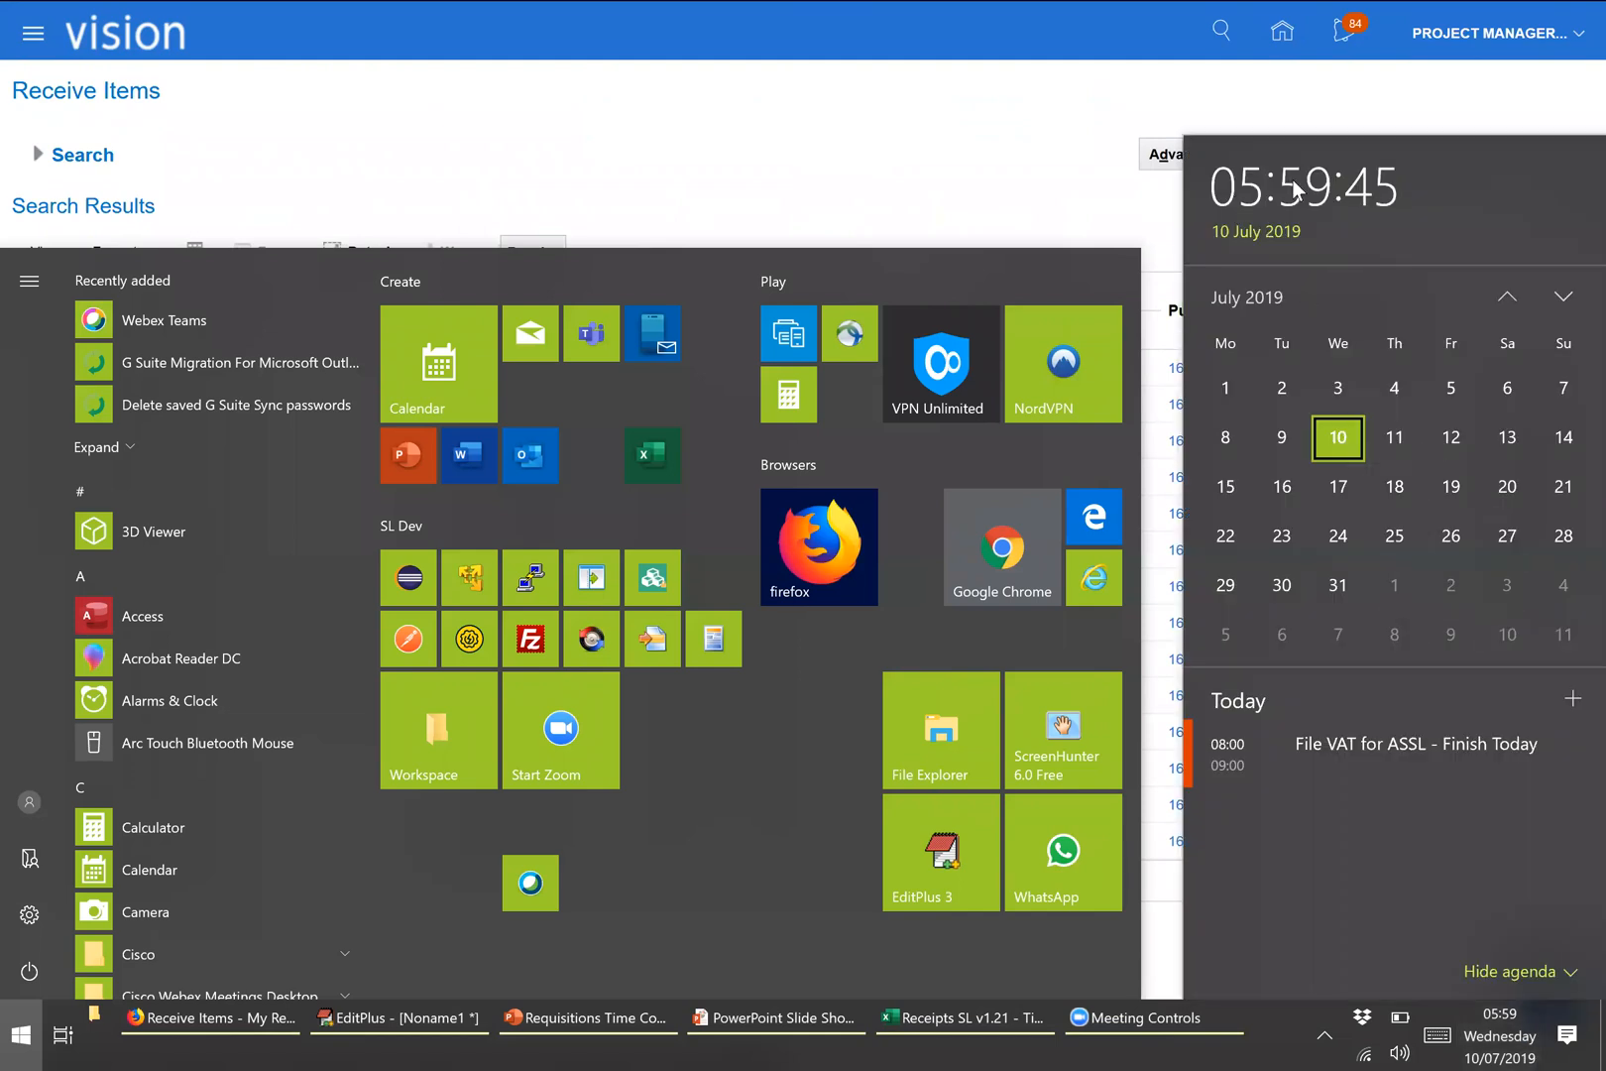
{"action": "left_click", "coordinate": [982, 170]}
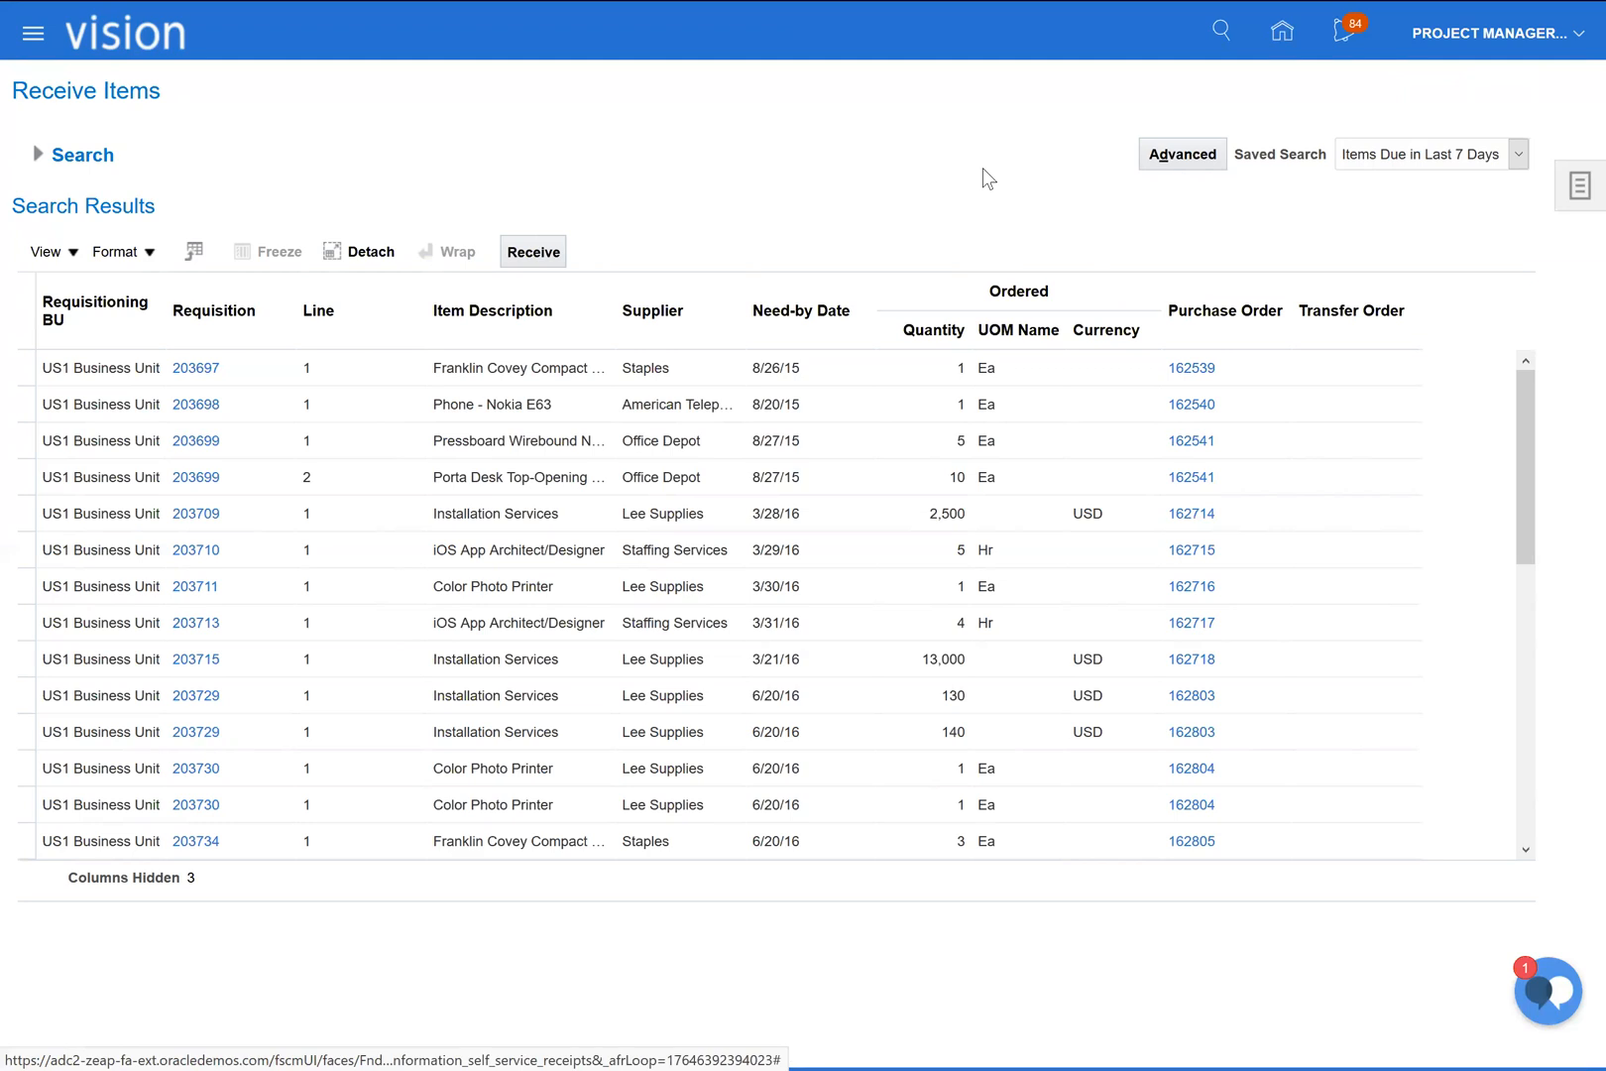
Switch to the Receipts SL v1.21 - Time Test workbook in Excel and download my open purchase orders into the DataSheet.
{"action": "key", "text": "super"}
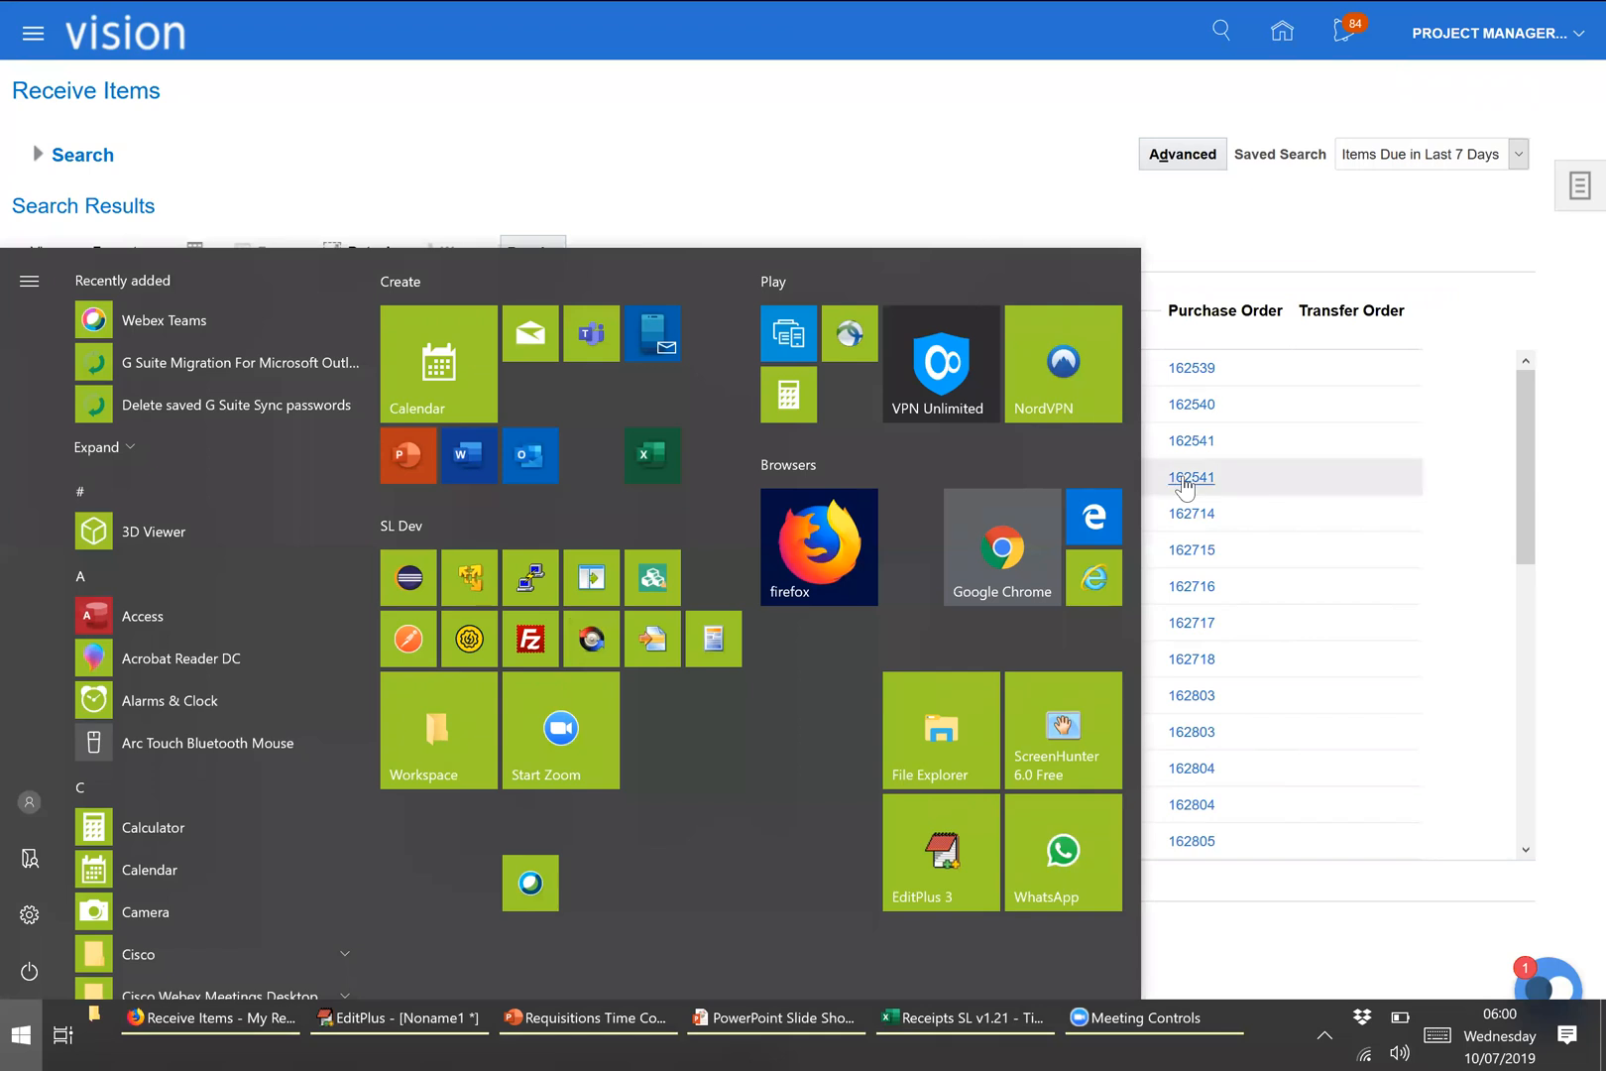
{"action": "left_click", "coordinate": [934, 1017]}
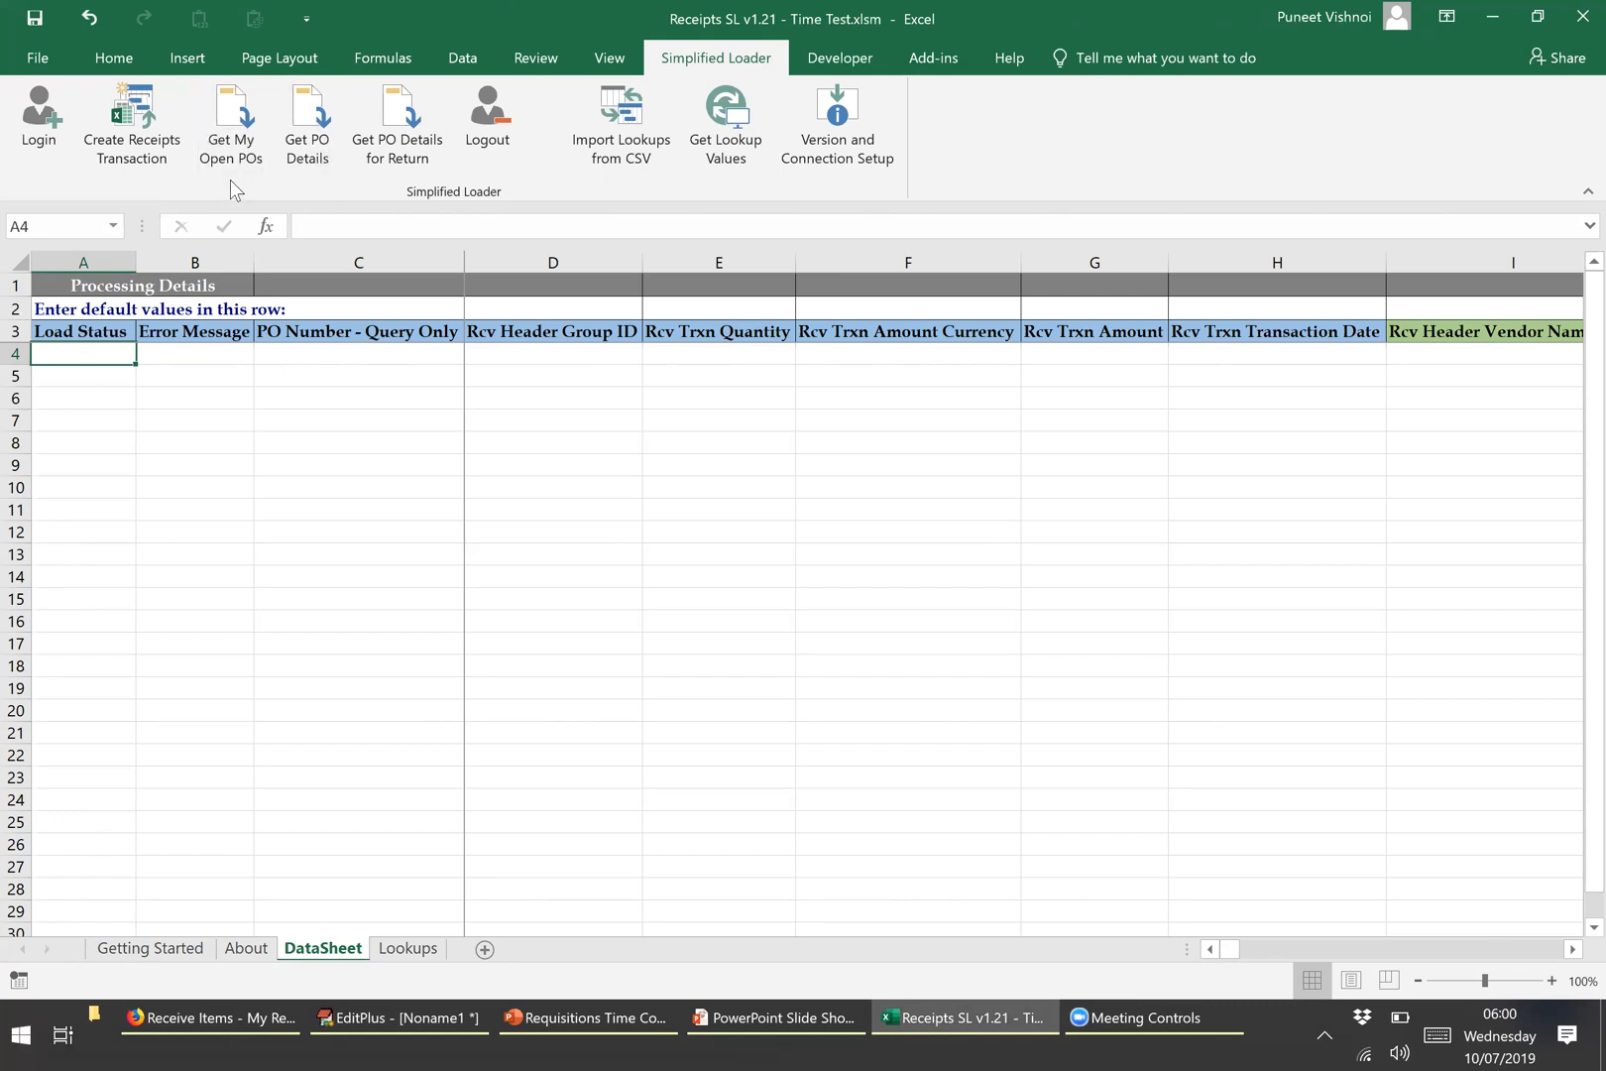
{"action": "left_click", "coordinate": [250, 112]}
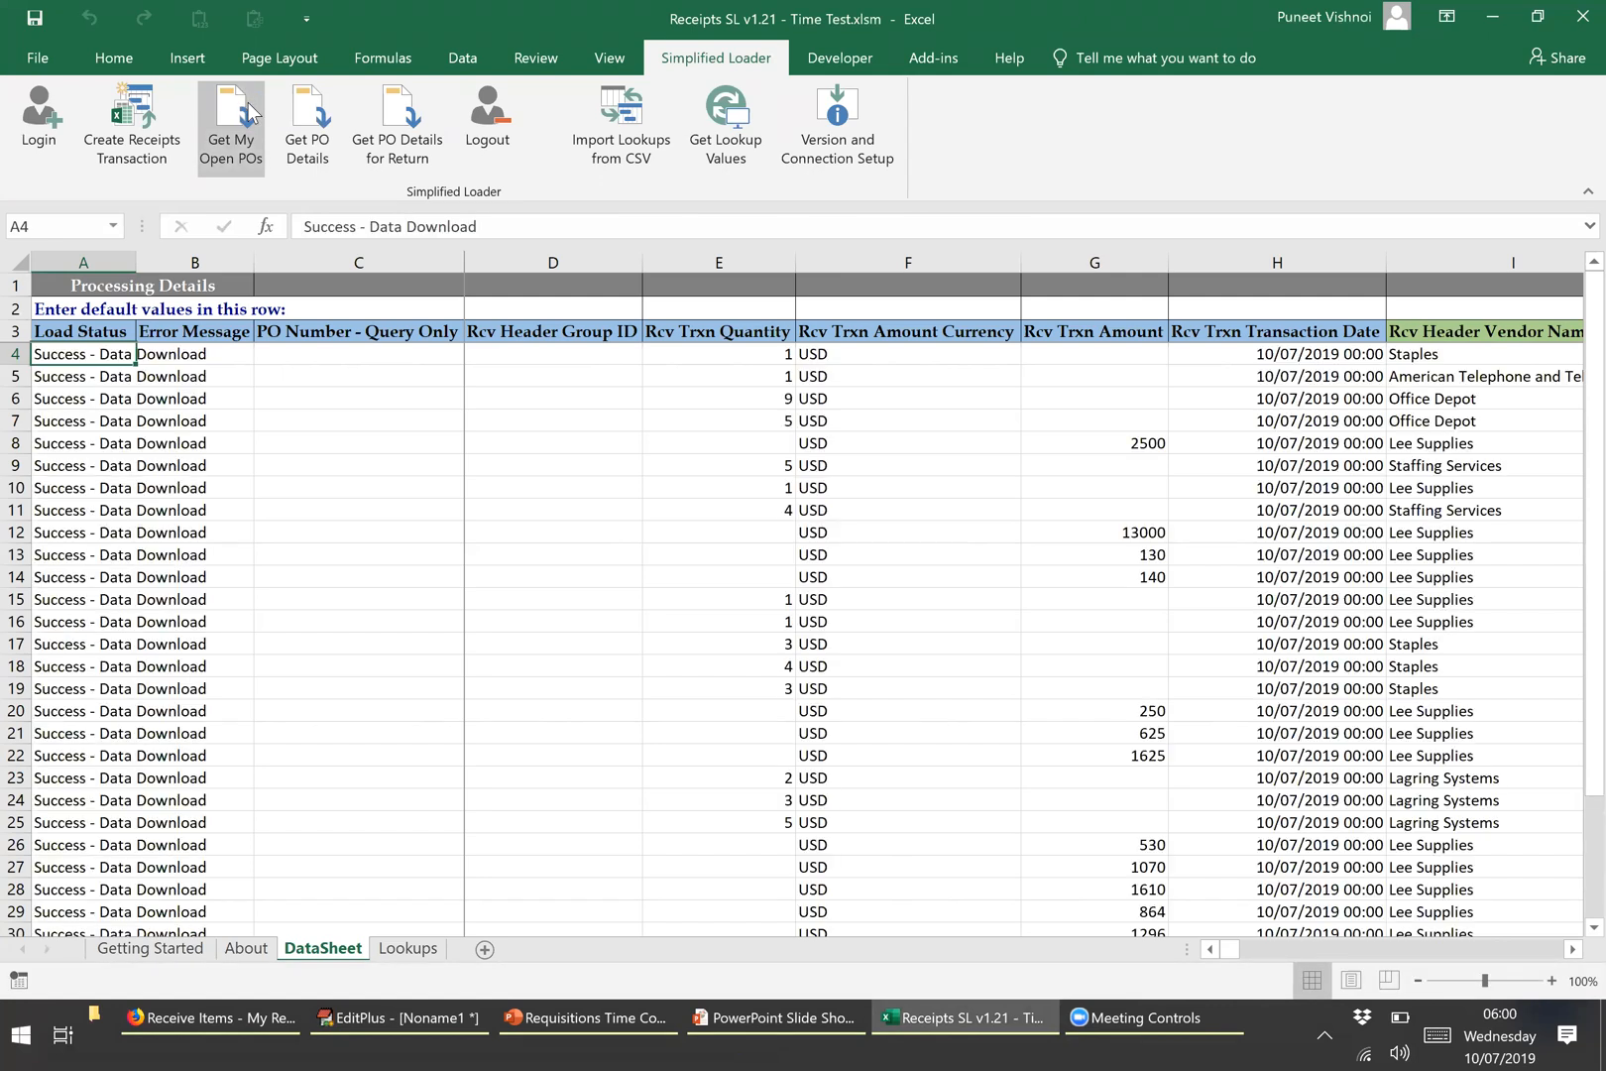
Examine the transaction date, quantity and amount columns of the downloaded purchase order lines.
{"action": "key", "text": "Right"}
{"action": "key", "text": "Right"}
{"action": "key", "text": "Right"}
{"action": "key", "text": "Right"}
{"action": "key", "text": "Right"}
{"action": "key", "text": "Right"}
{"action": "key", "text": "Right"}
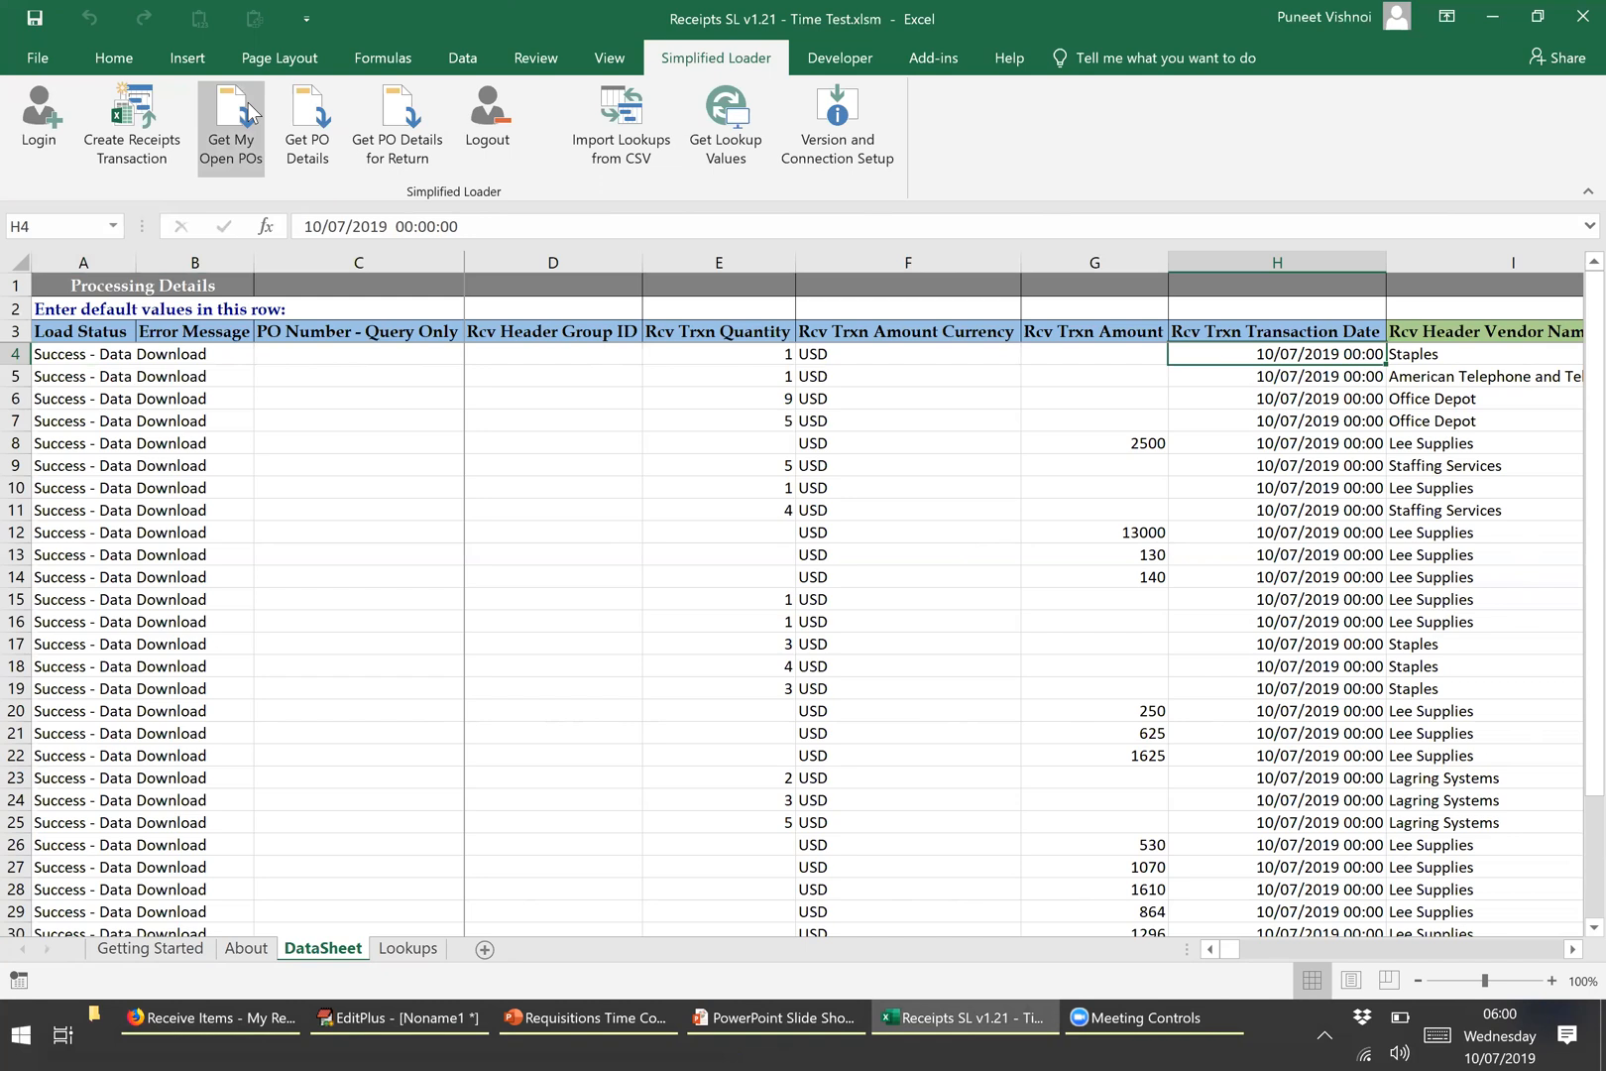
{"action": "key", "text": "Left"}
{"action": "key", "text": "Left"}
{"action": "key", "text": "Left"}
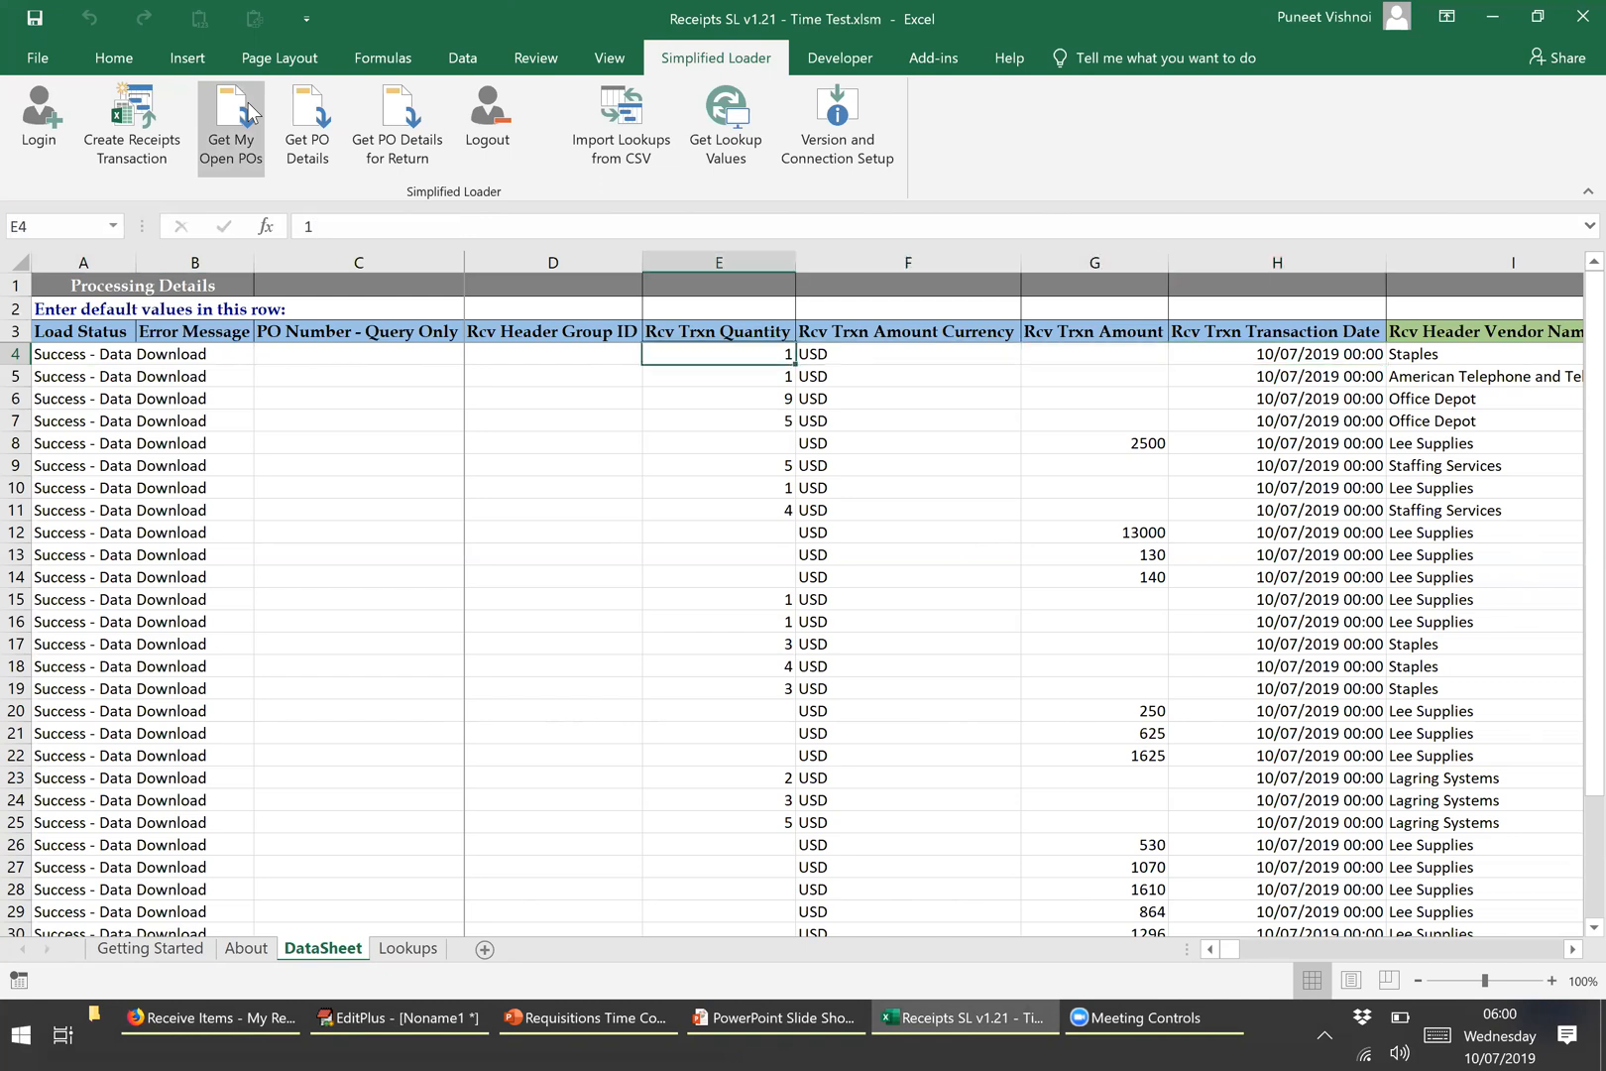
{"action": "left_click", "coordinate": [691, 258]}
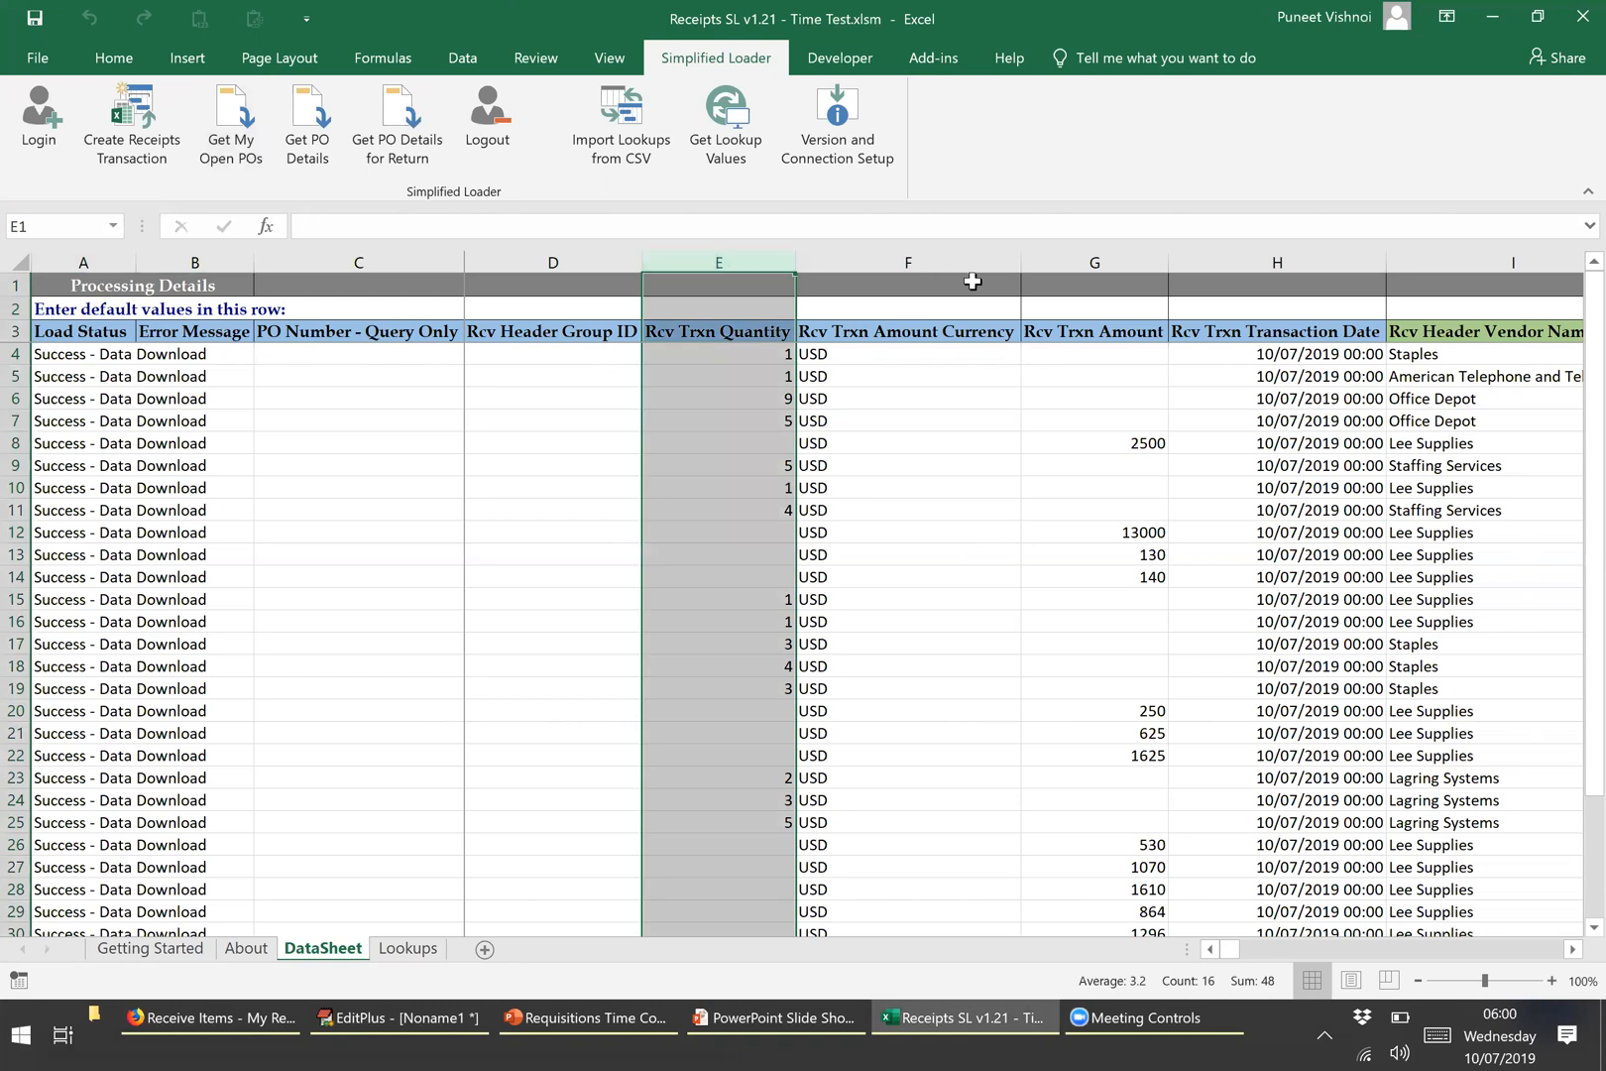
{"action": "left_click", "coordinate": [1102, 257]}
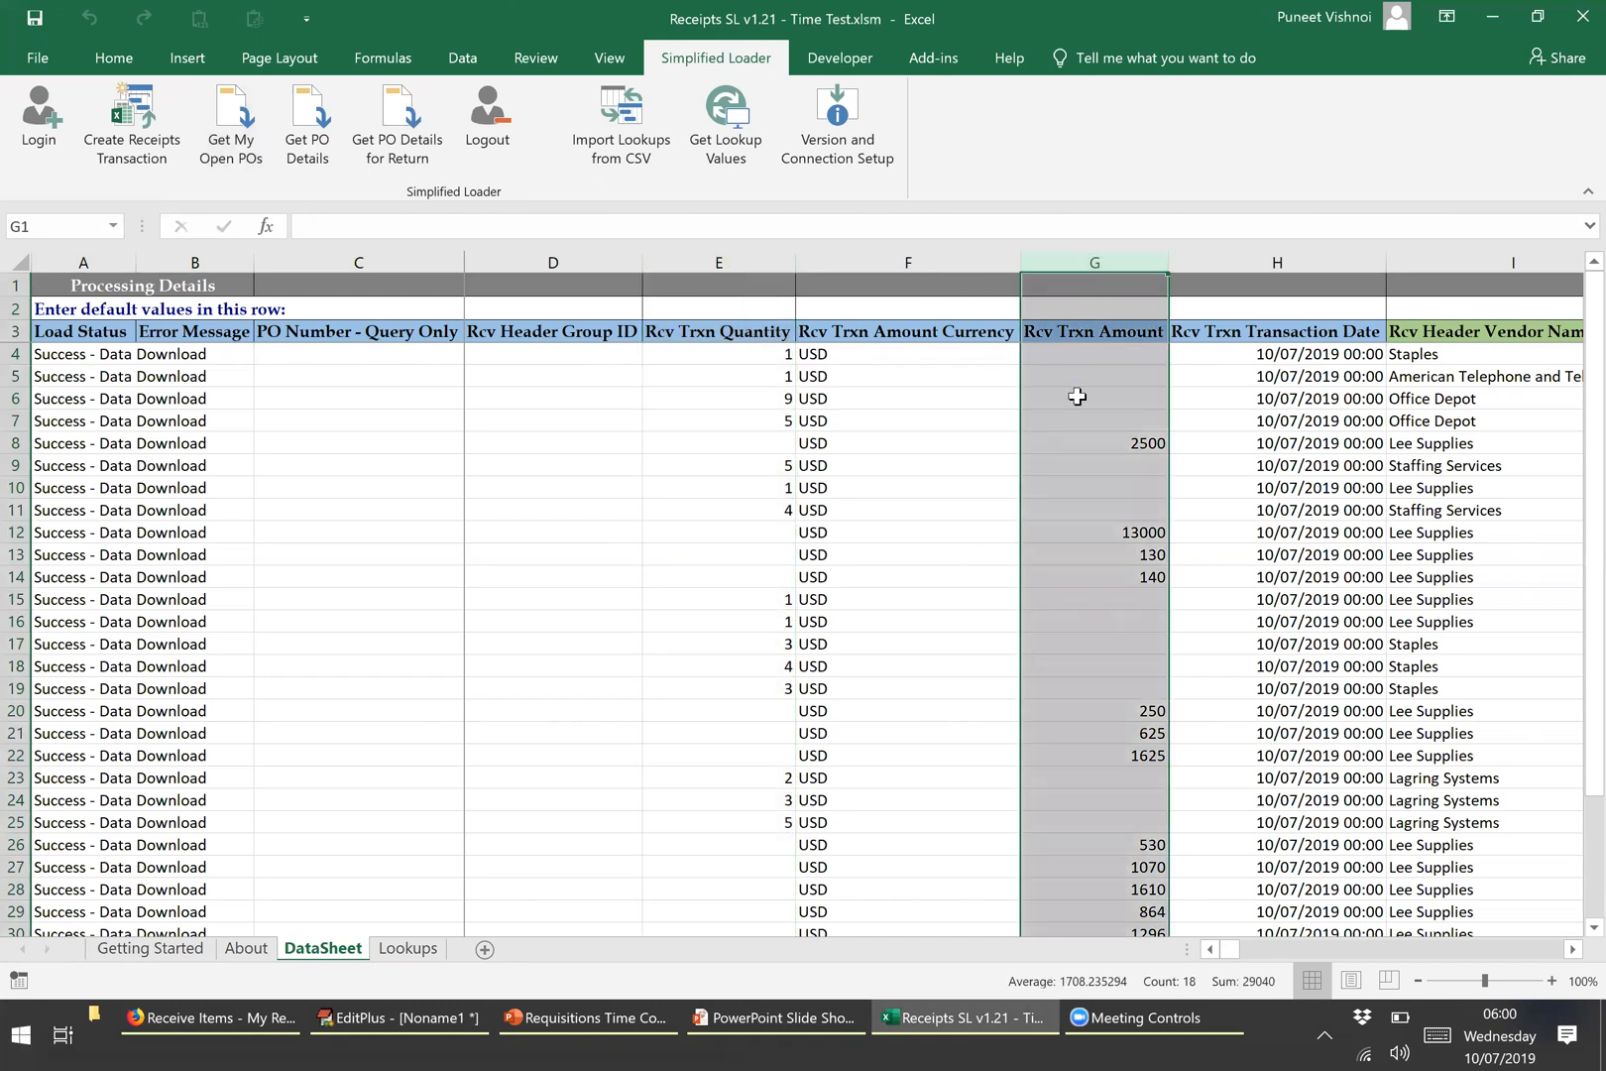
Examine the vendor name, vendor number, site code and document number of the Lee Supplies line in row 8.
{"action": "key", "text": "ctrl+Down"}
{"action": "key", "text": "Down"}
{"action": "key", "text": "ctrl+Down"}
{"action": "key", "text": "Right"}
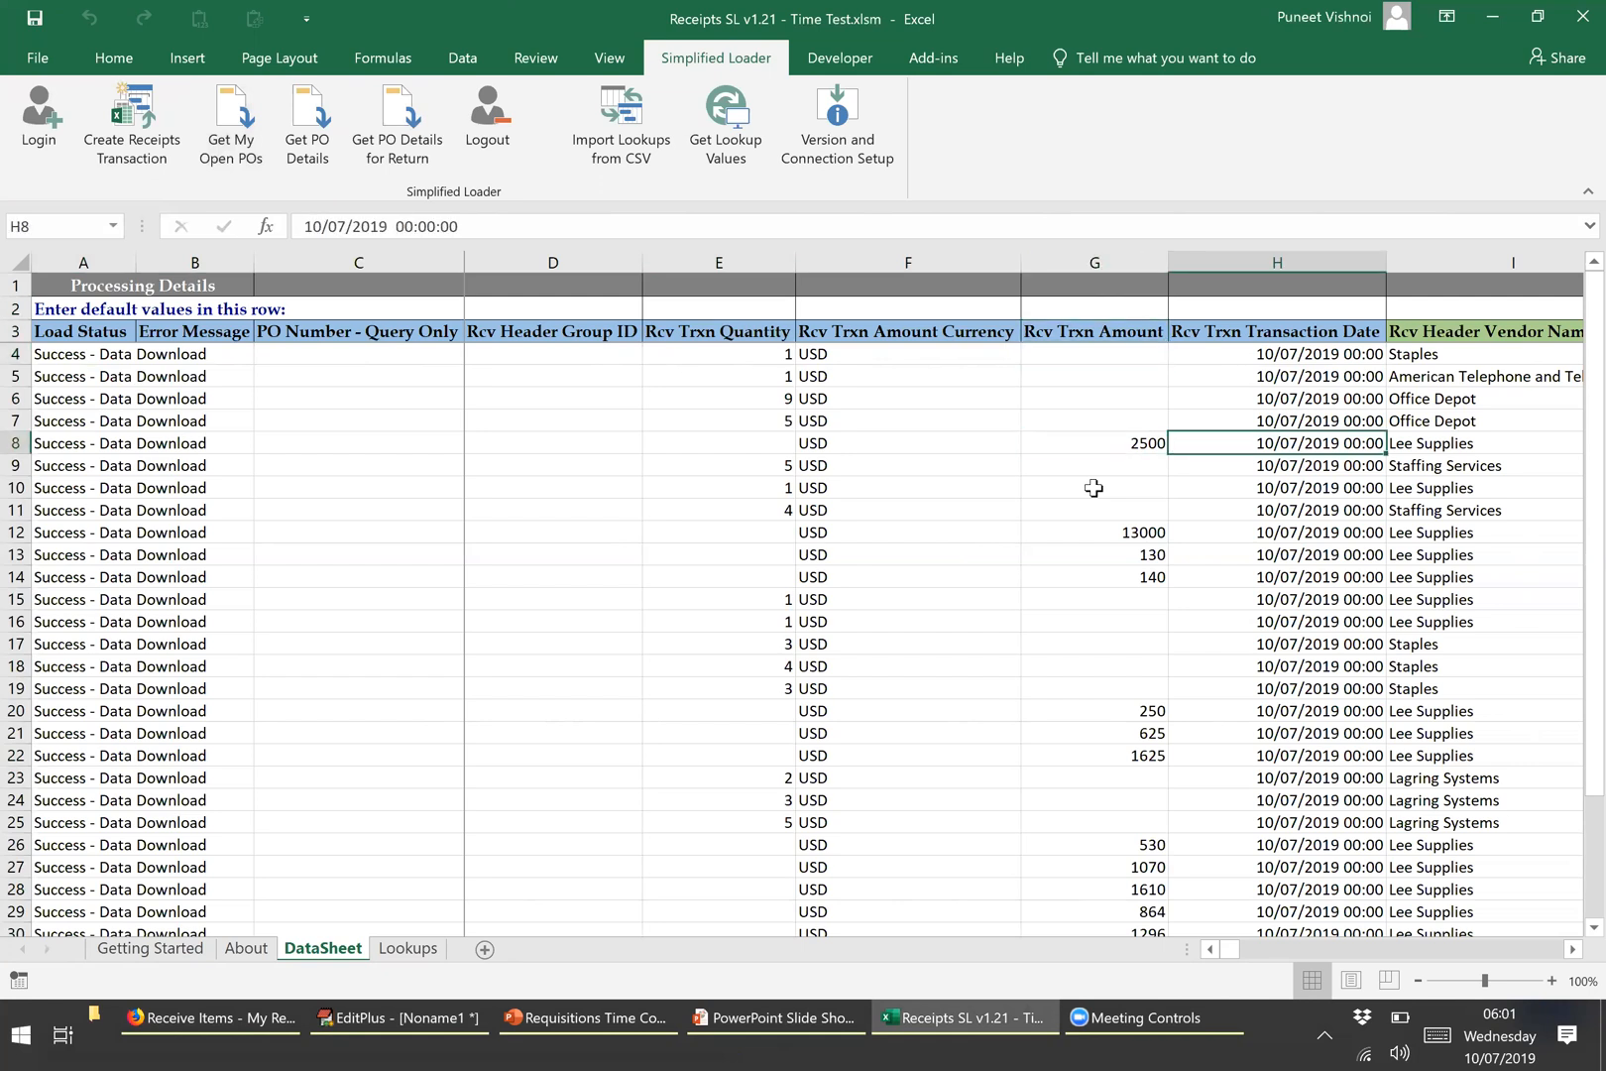
{"action": "key", "text": "Right"}
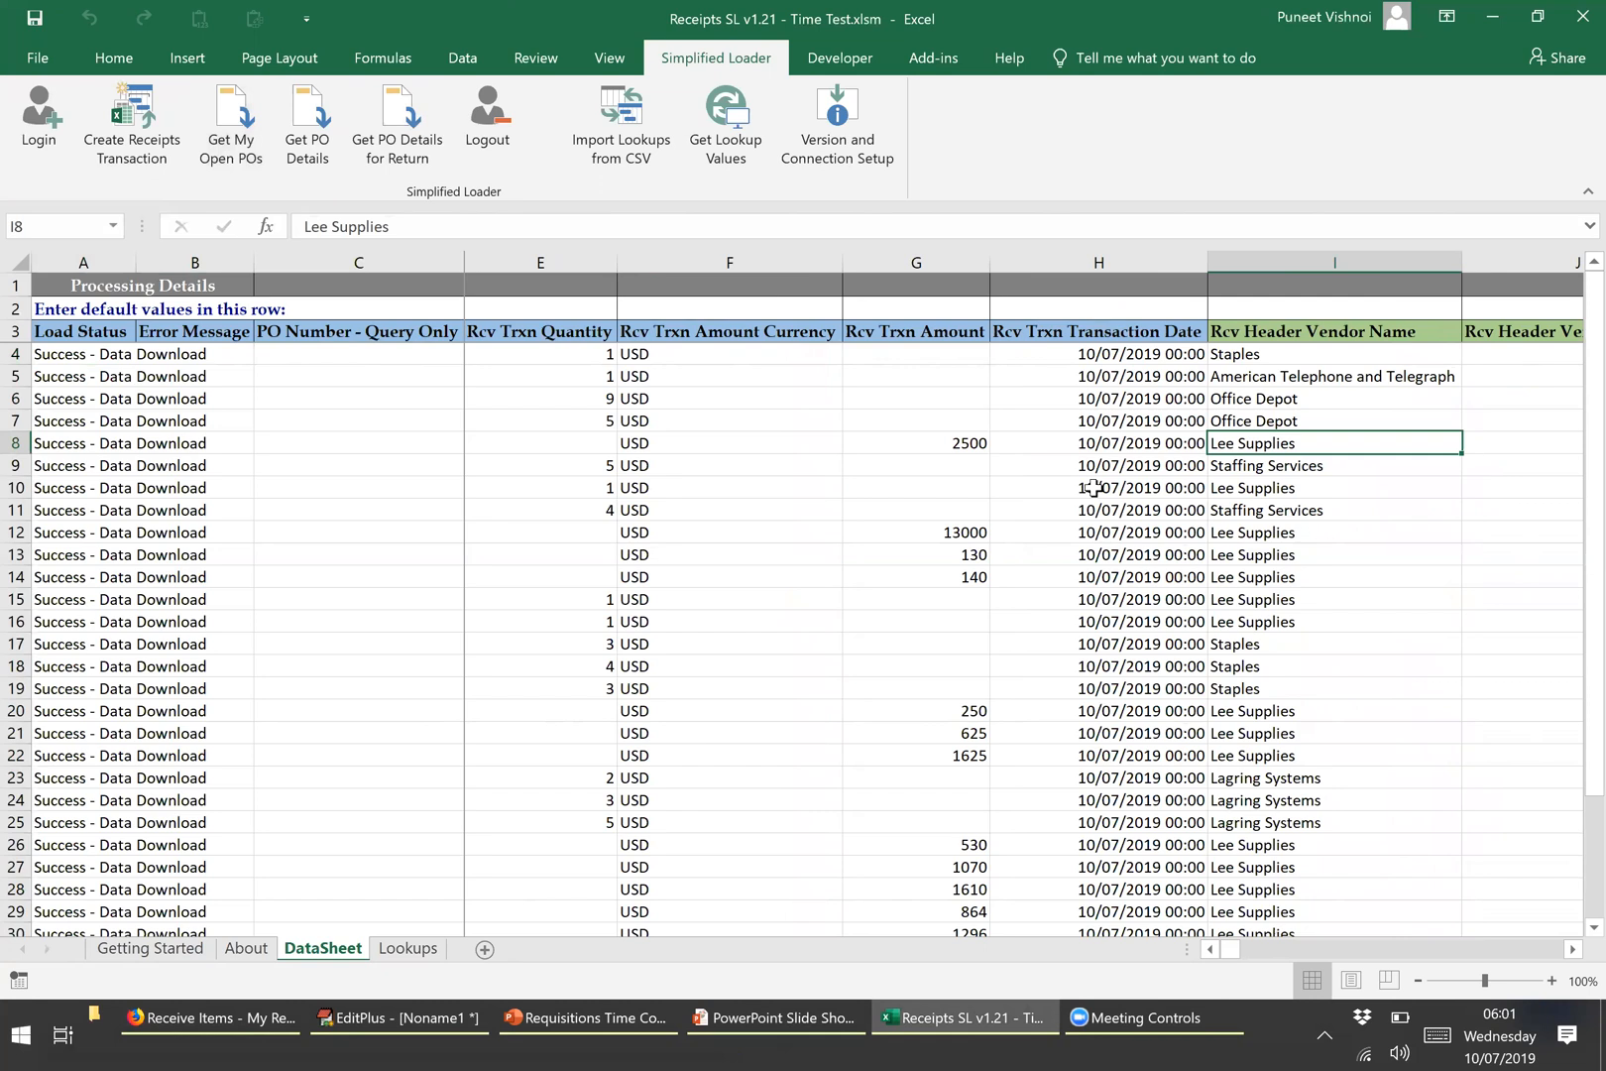
{"action": "key", "text": "Right"}
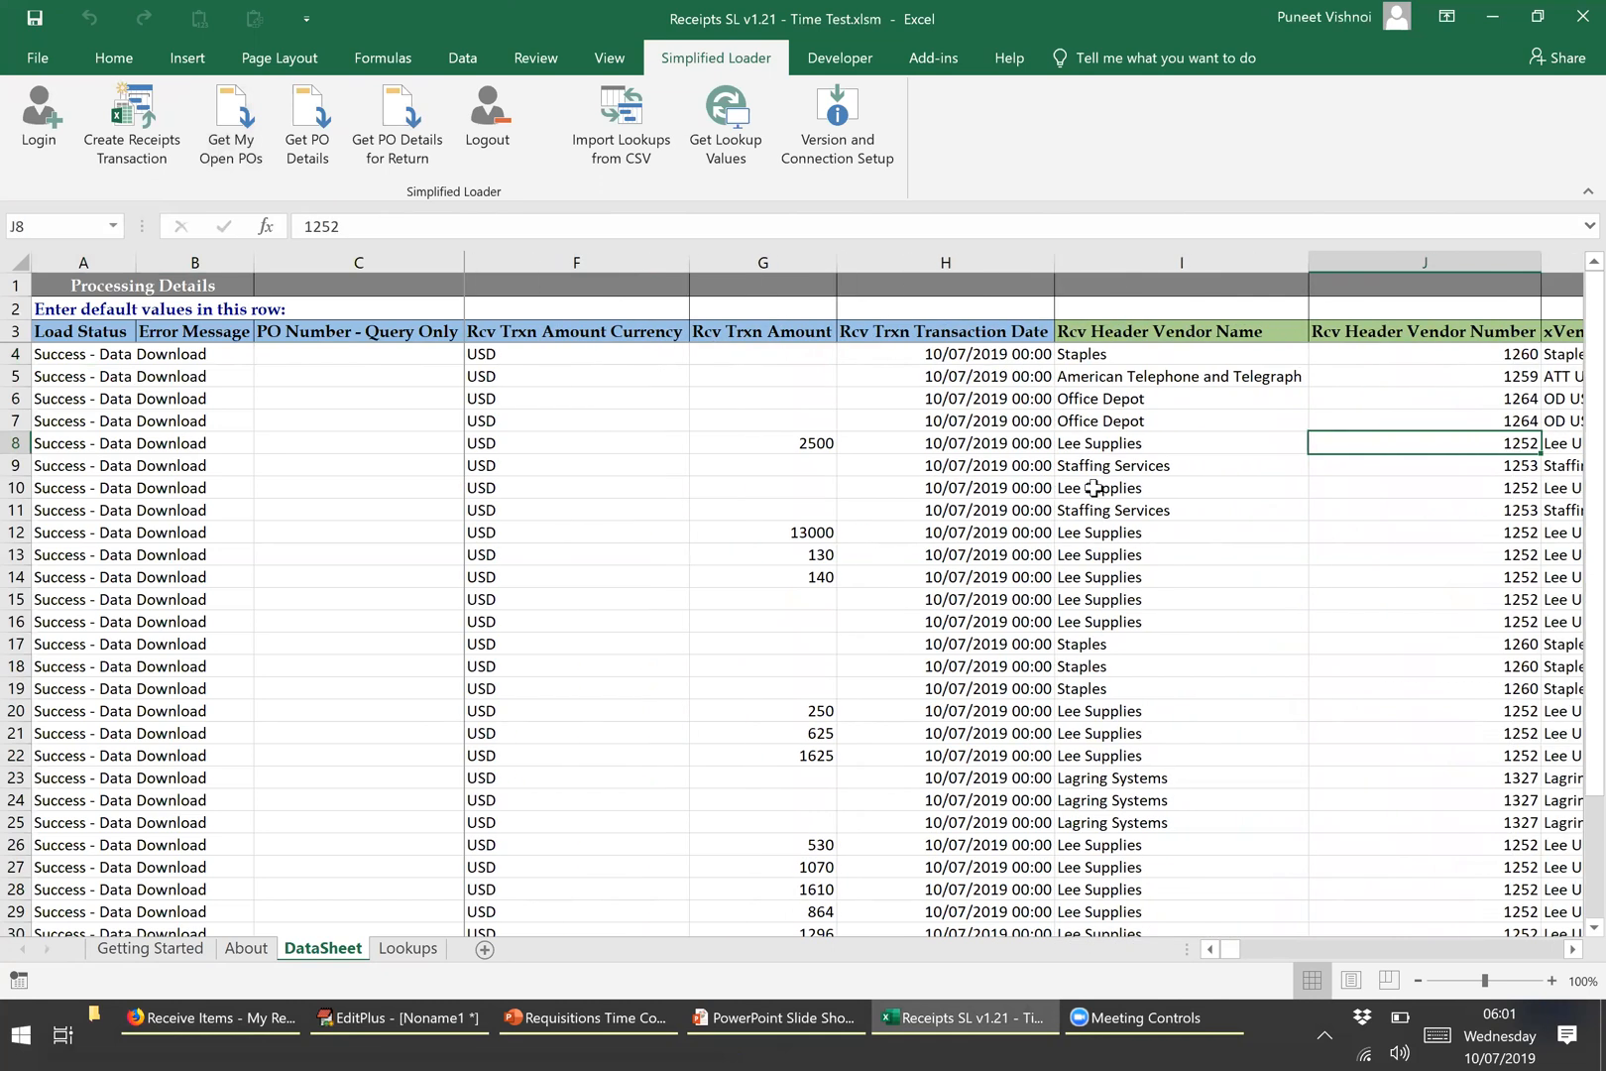
{"action": "key", "text": "Right"}
{"action": "key", "text": "Right"}
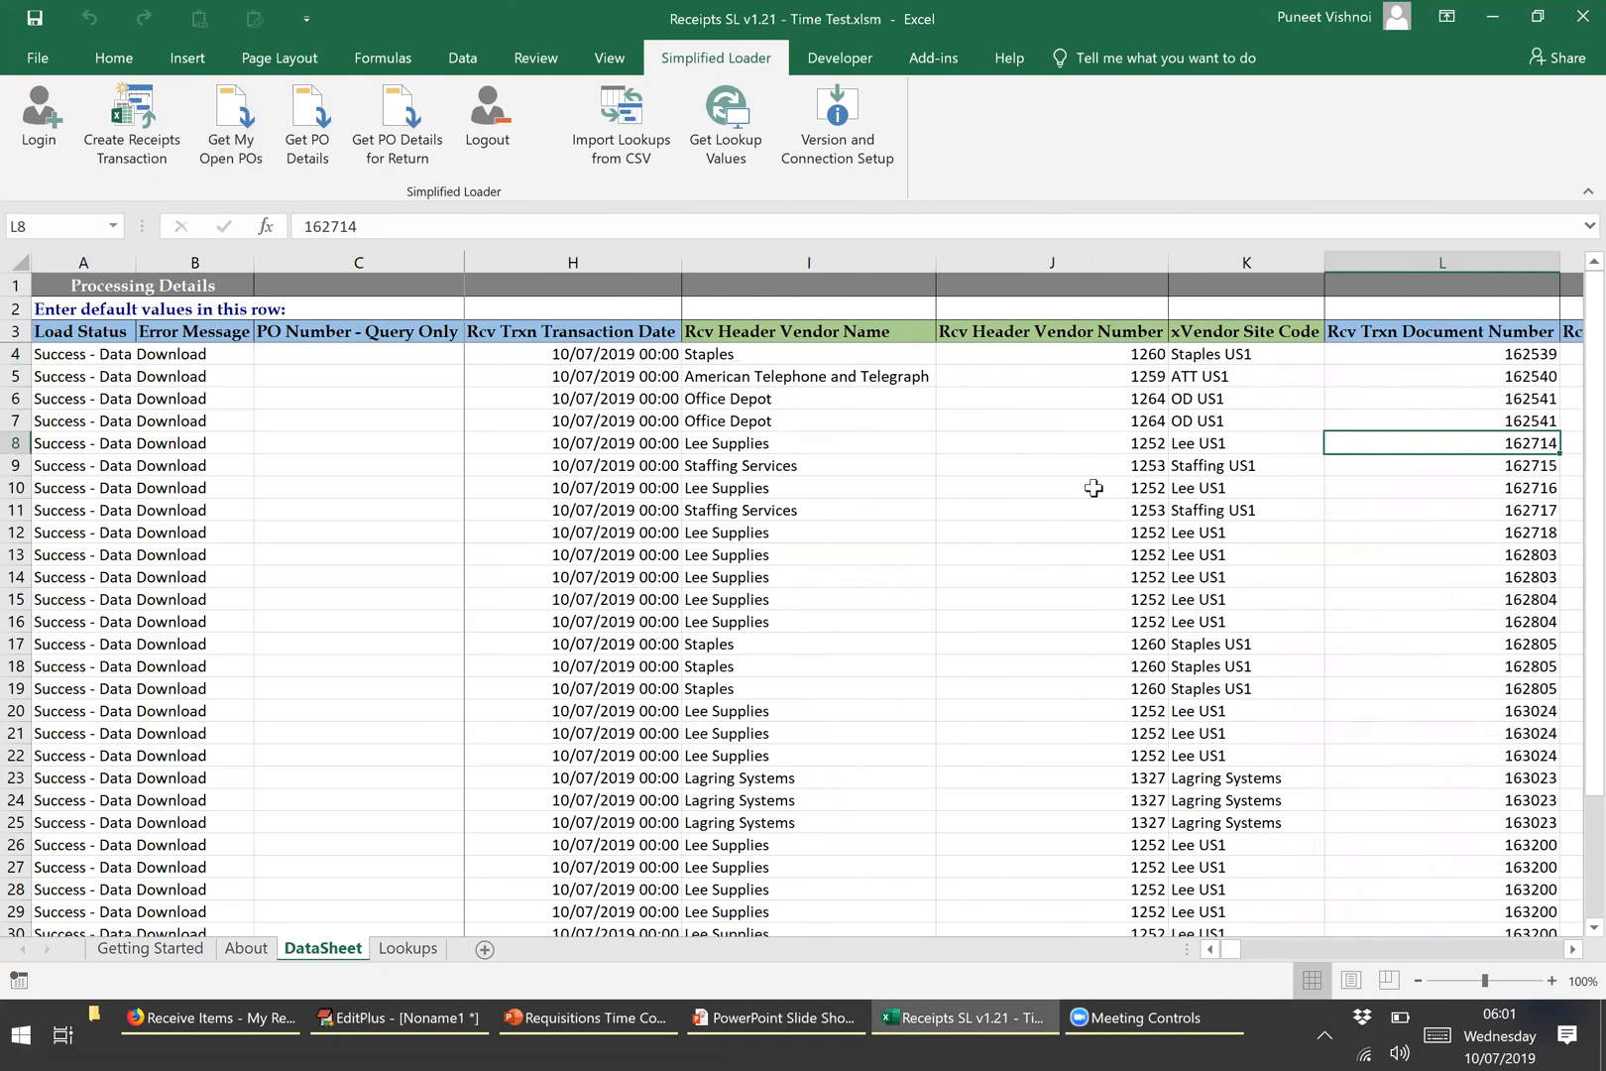
{"action": "key", "text": "Right"}
{"action": "key", "text": "Left"}
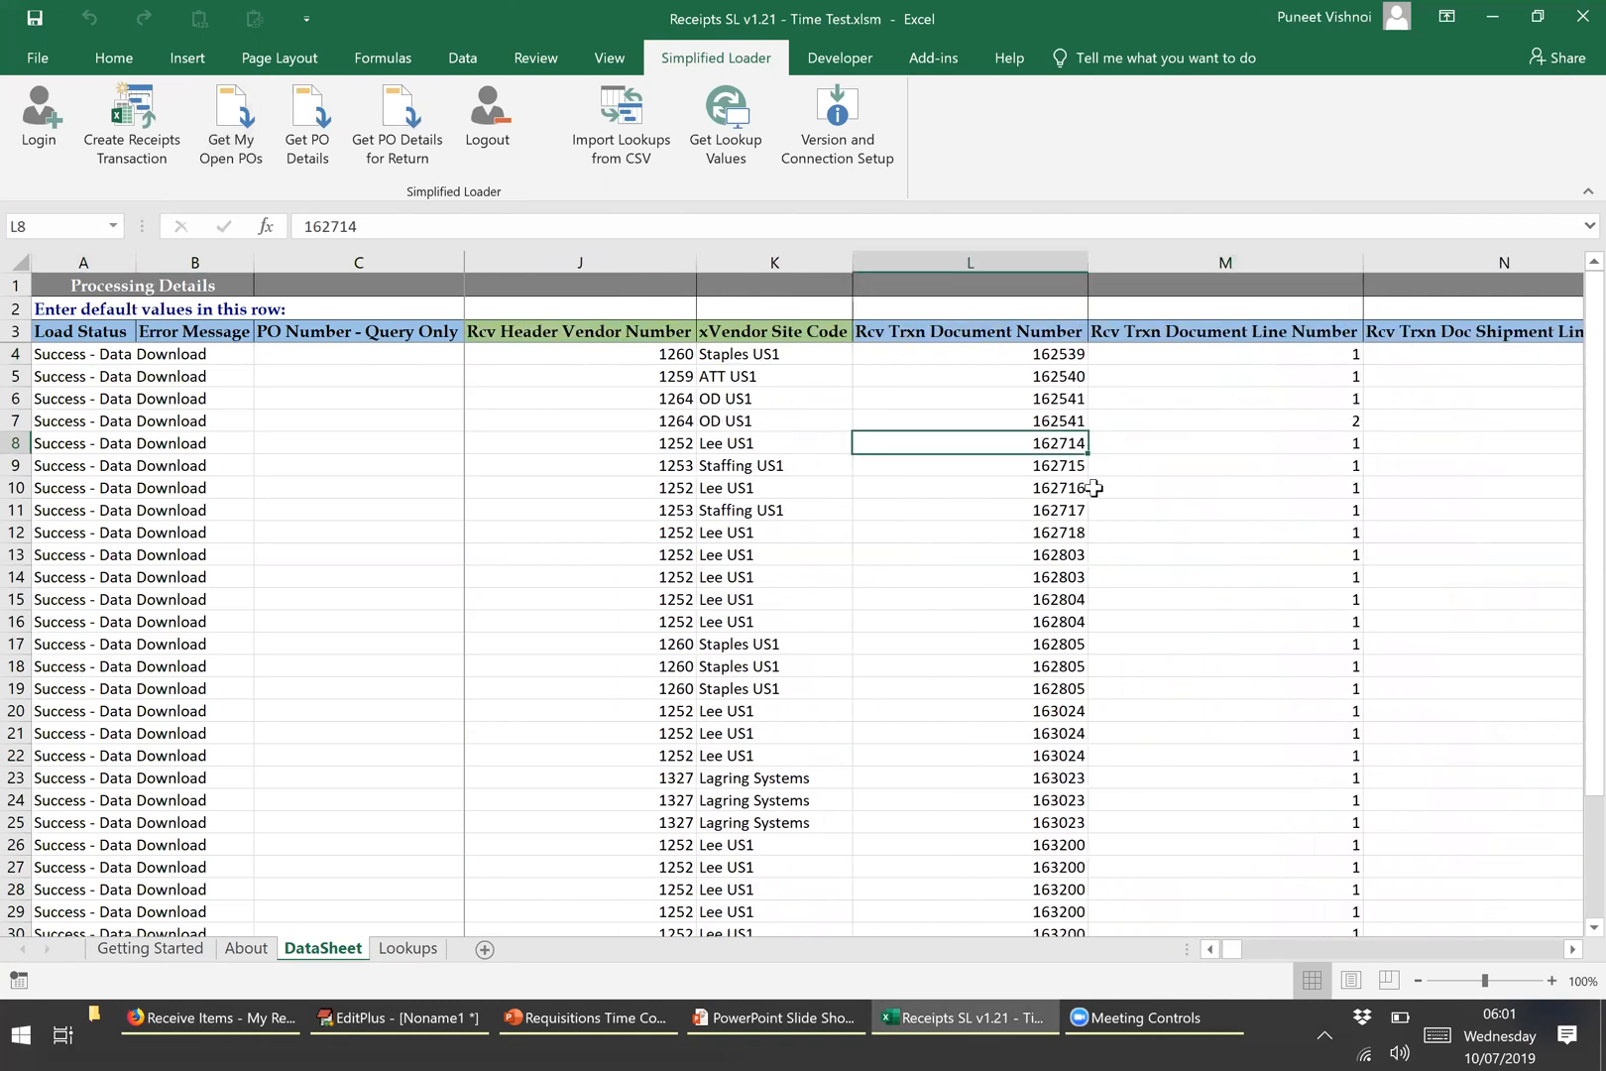
Review the document numbers from row 8 downward and highlight those of the Lee Supplies lines in L26:L32.
{"action": "key", "text": "shift+Down"}
{"action": "key", "text": "shift+Down"}
{"action": "key", "text": "shift+Down"}
{"action": "key", "text": "shift+Down"}
{"action": "key", "text": "shift+Down"}
{"action": "key", "text": "shift+Down"}
{"action": "key", "text": "shift+Down"}
{"action": "key", "text": "shift+Down"}
{"action": "key", "text": "shift+Down"}
{"action": "key", "text": "shift+Down"}
{"action": "key", "text": "shift+Down"}
{"action": "key", "text": "shift+Down"}
{"action": "key", "text": "shift+Down"}
{"action": "key", "text": "shift+Down"}
{"action": "key", "text": "shift+Down"}
{"action": "key", "text": "shift+Down"}
{"action": "key", "text": "shift+Down"}
{"action": "key", "text": "shift+Down"}
{"action": "key", "text": "shift+Down"}
{"action": "key", "text": "shift+Down"}
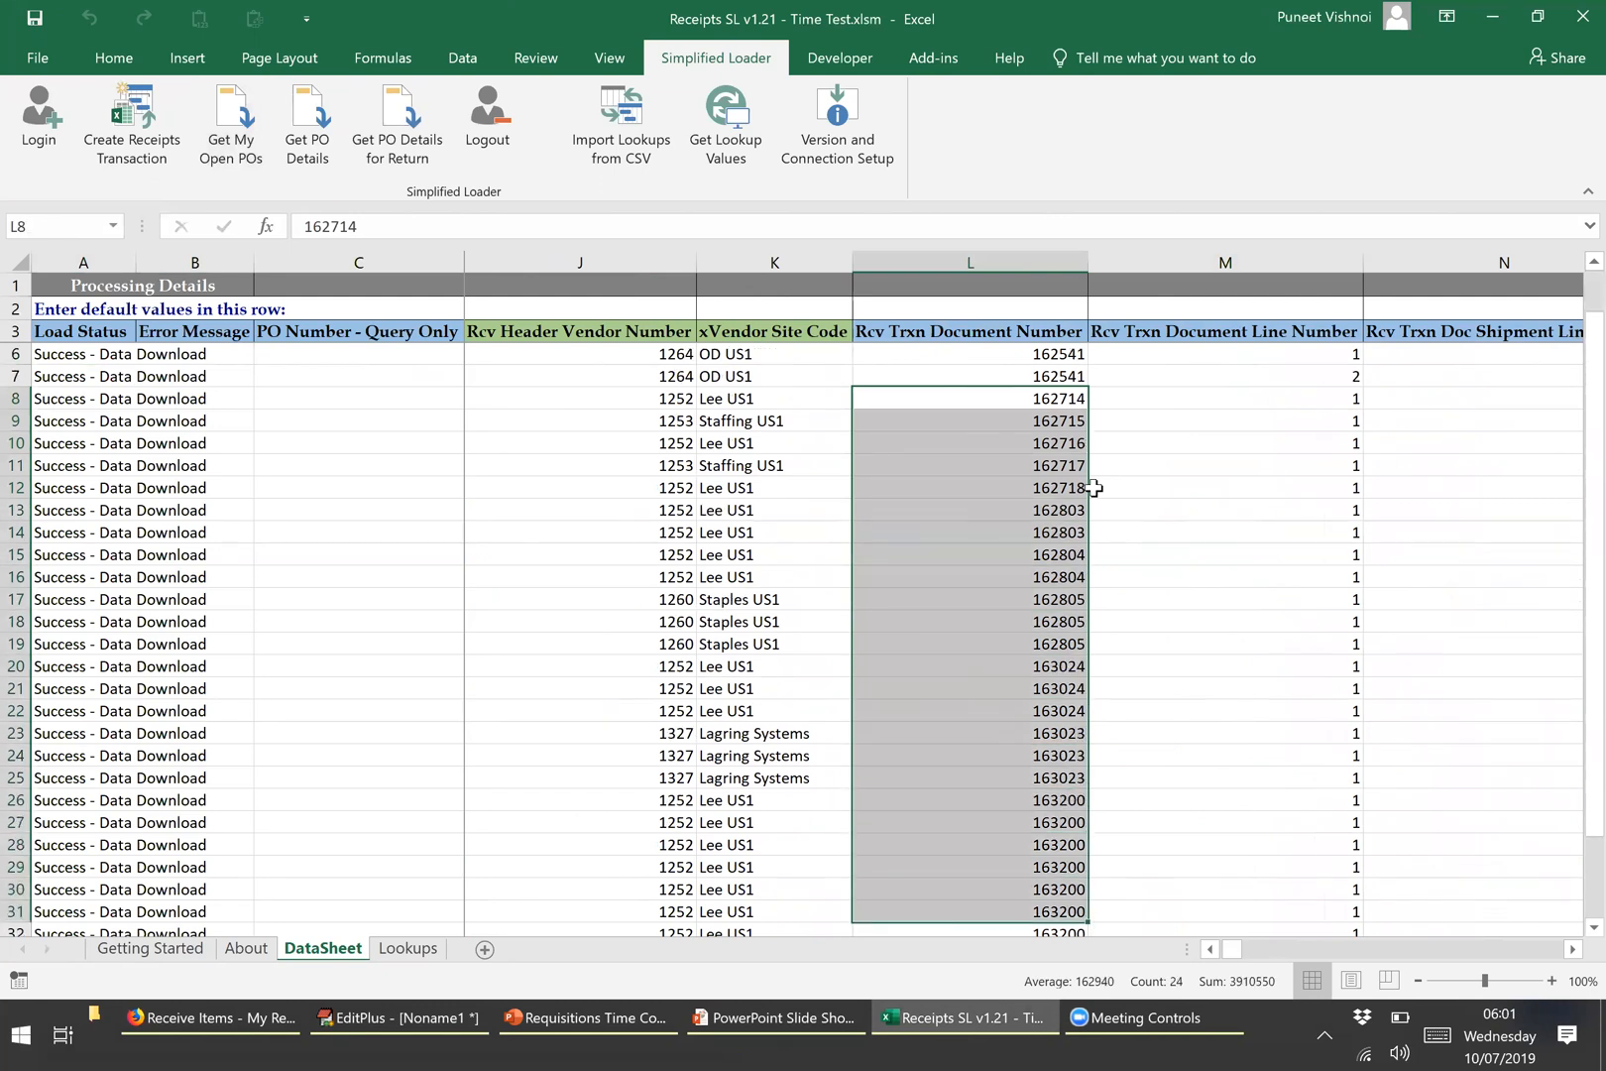
{"action": "key", "text": "Down"}
{"action": "left_click", "coordinate": [1061, 800]}
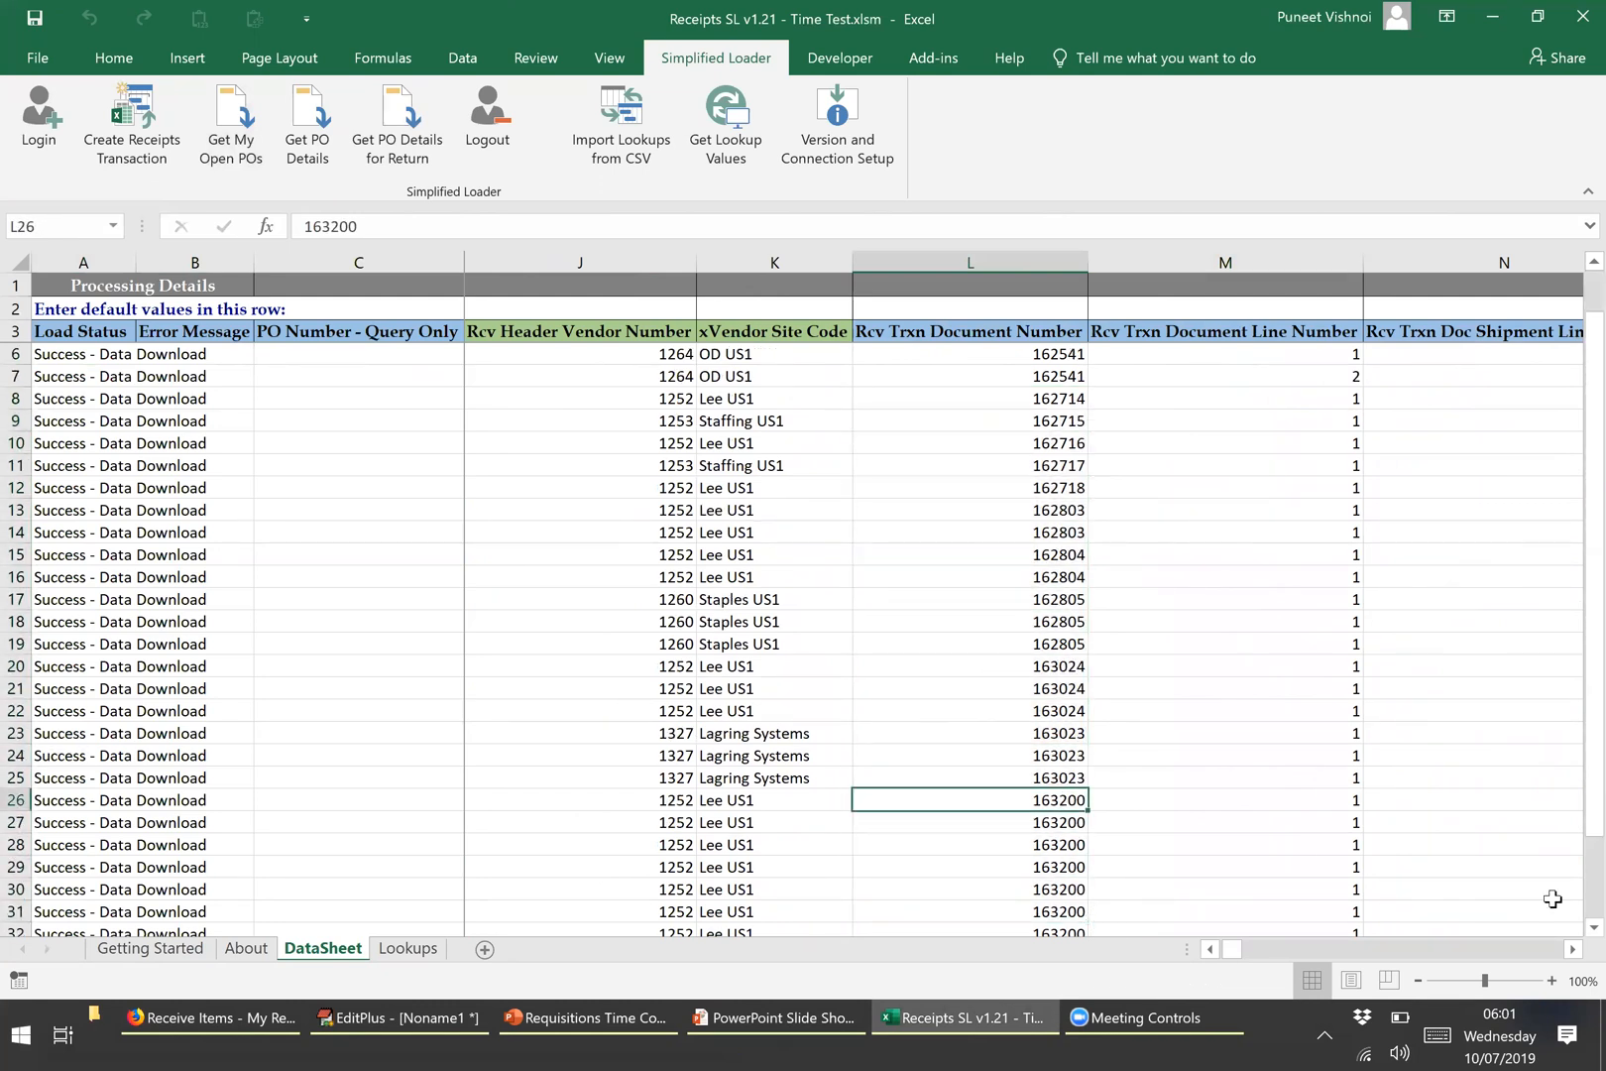
{"action": "key", "text": "shift+Down"}
{"action": "key", "text": "shift+Down"}
{"action": "key", "text": "shift+Down"}
{"action": "key", "text": "shift+Down"}
{"action": "key", "text": "shift+Down"}
{"action": "key", "text": "shift+Down"}
{"action": "key", "text": "shift+Down"}
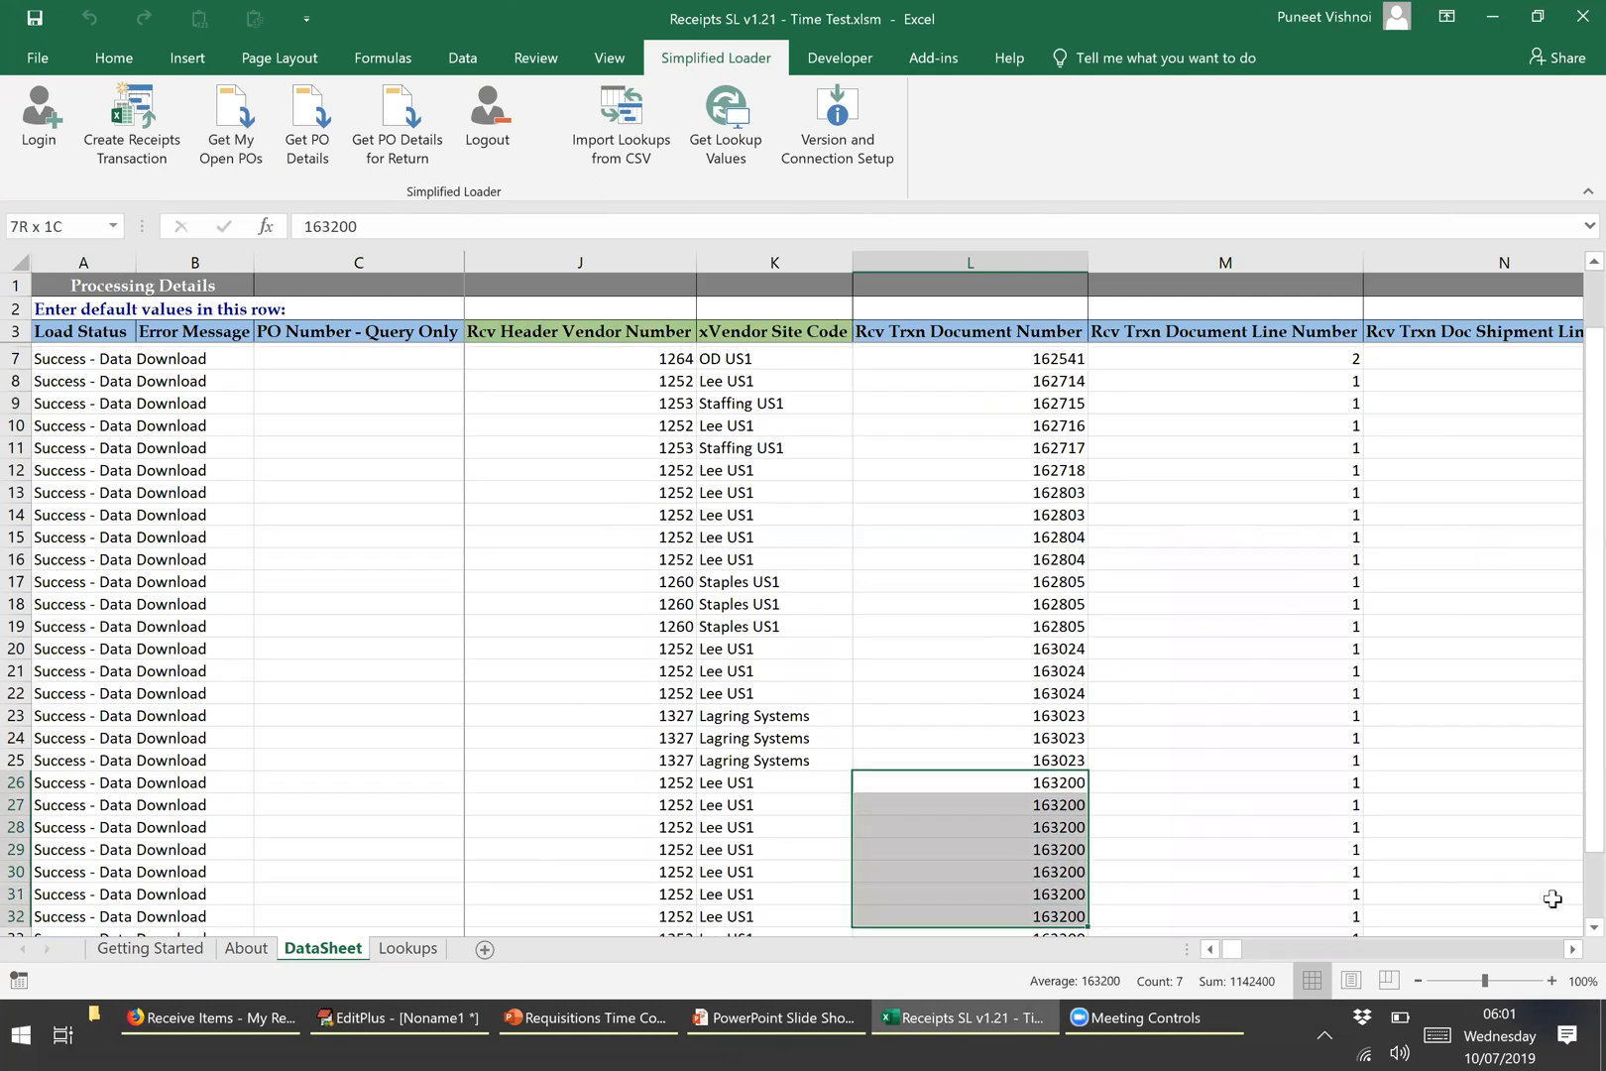
Examine the document line and shipment line numbers from row 26, and highlight the PO distribution numbers in O26:O35.
{"action": "key", "text": "Right"}
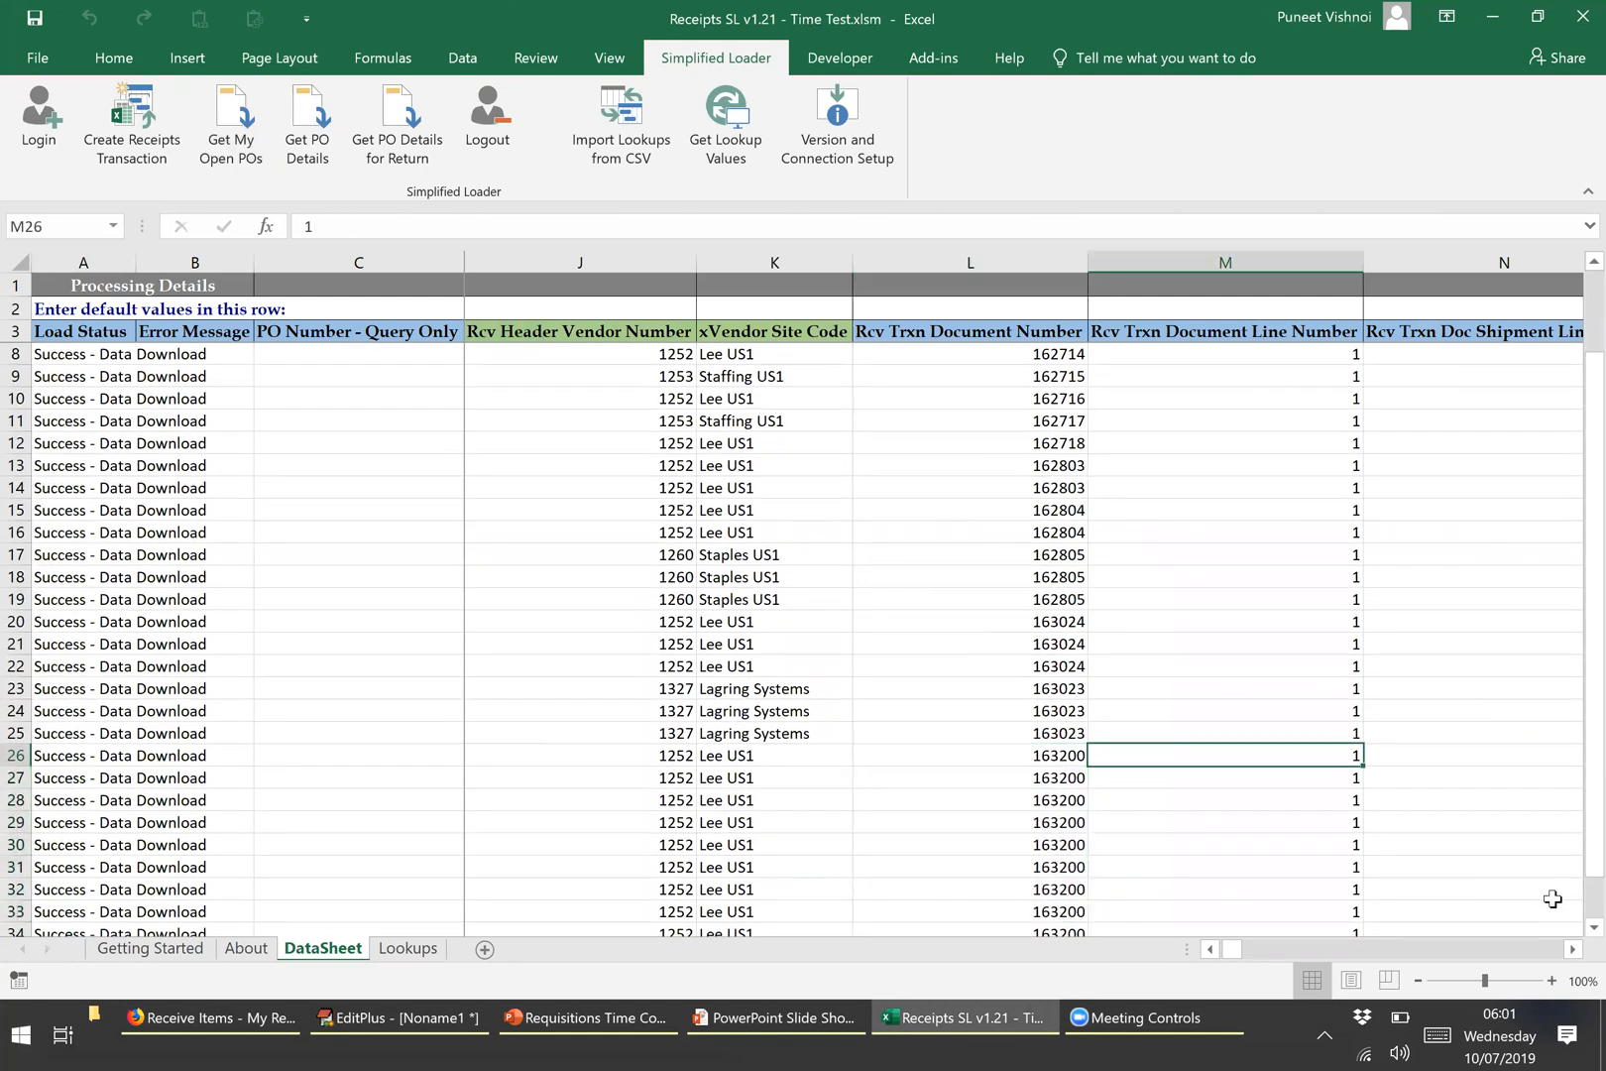
{"action": "key", "text": "Right"}
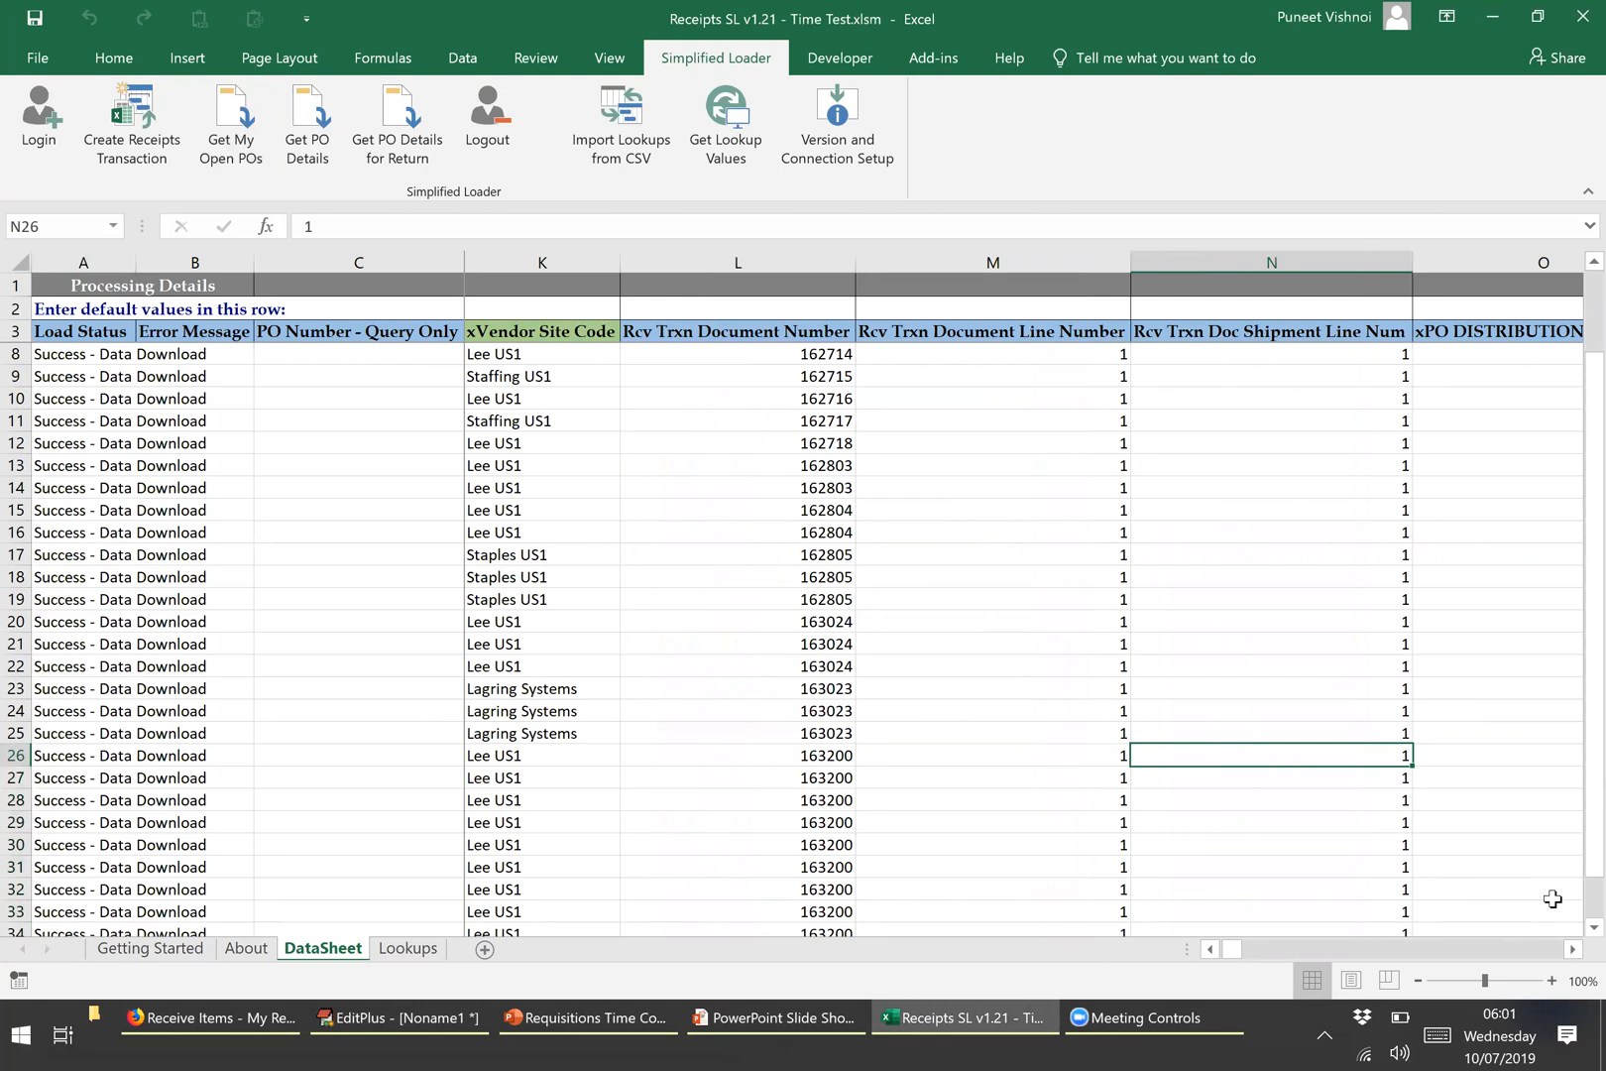
{"action": "key", "text": "Right"}
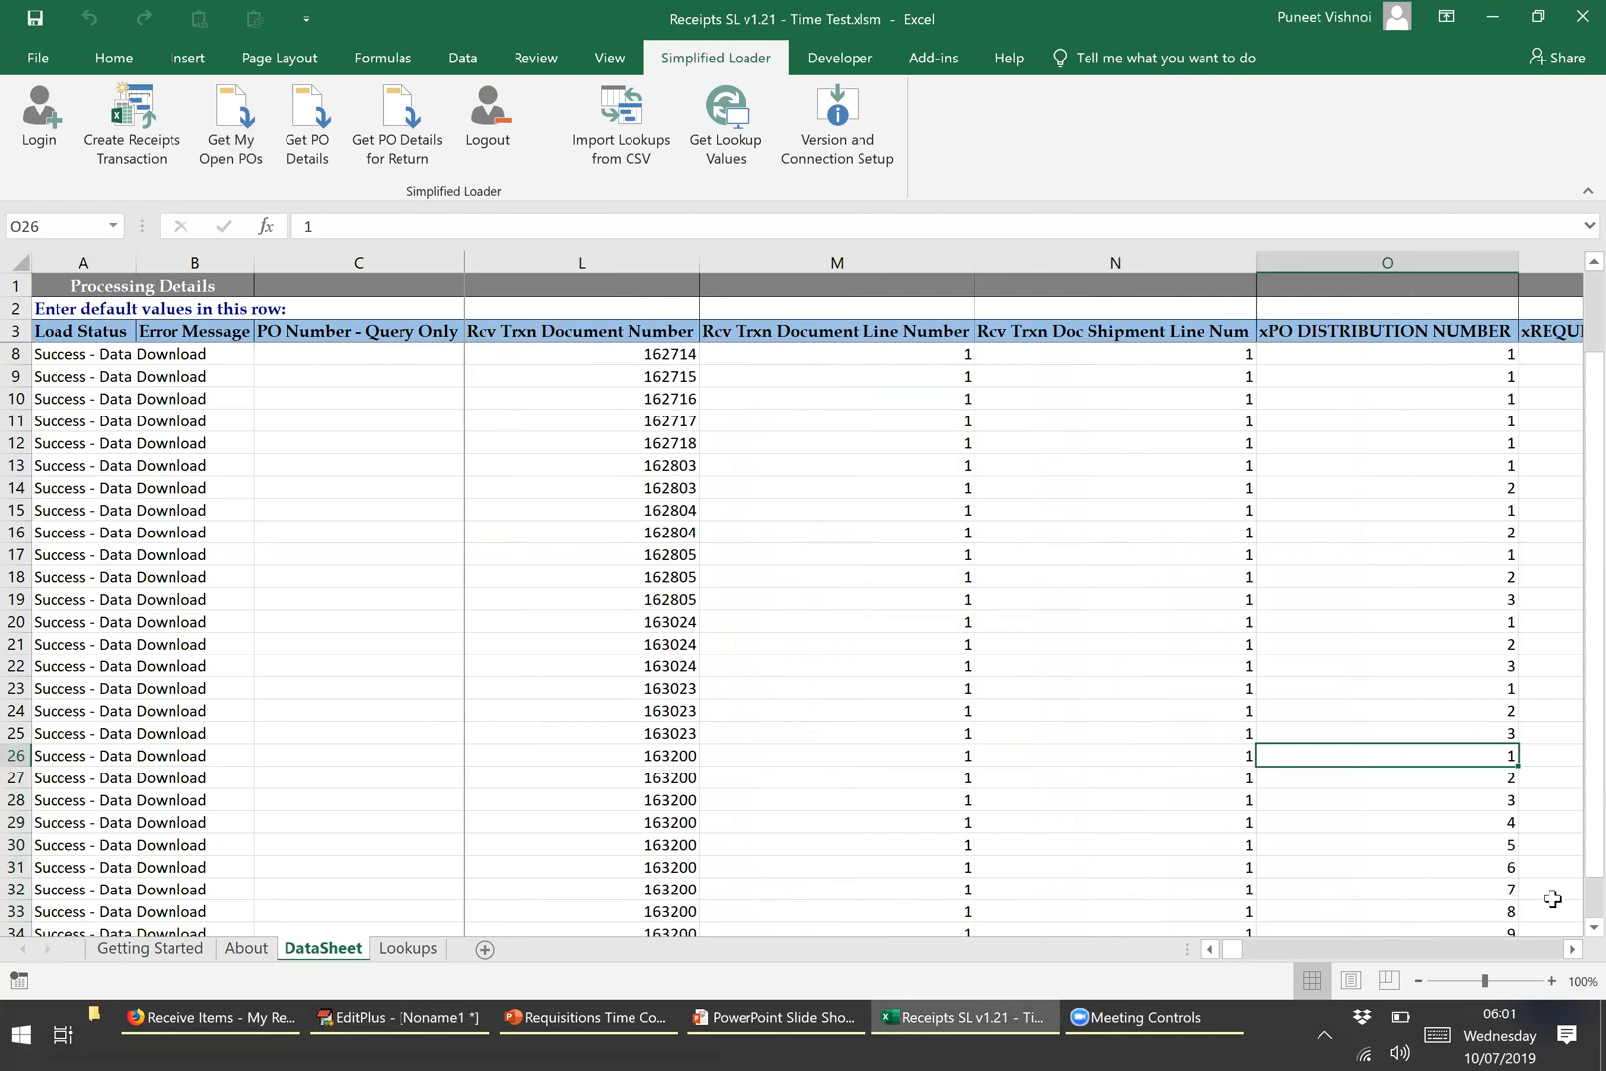
{"action": "key", "text": "shift+Down"}
{"action": "key", "text": "shift+Down"}
{"action": "key", "text": "shift+Down"}
{"action": "key", "text": "shift+Down"}
{"action": "key", "text": "shift+Down"}
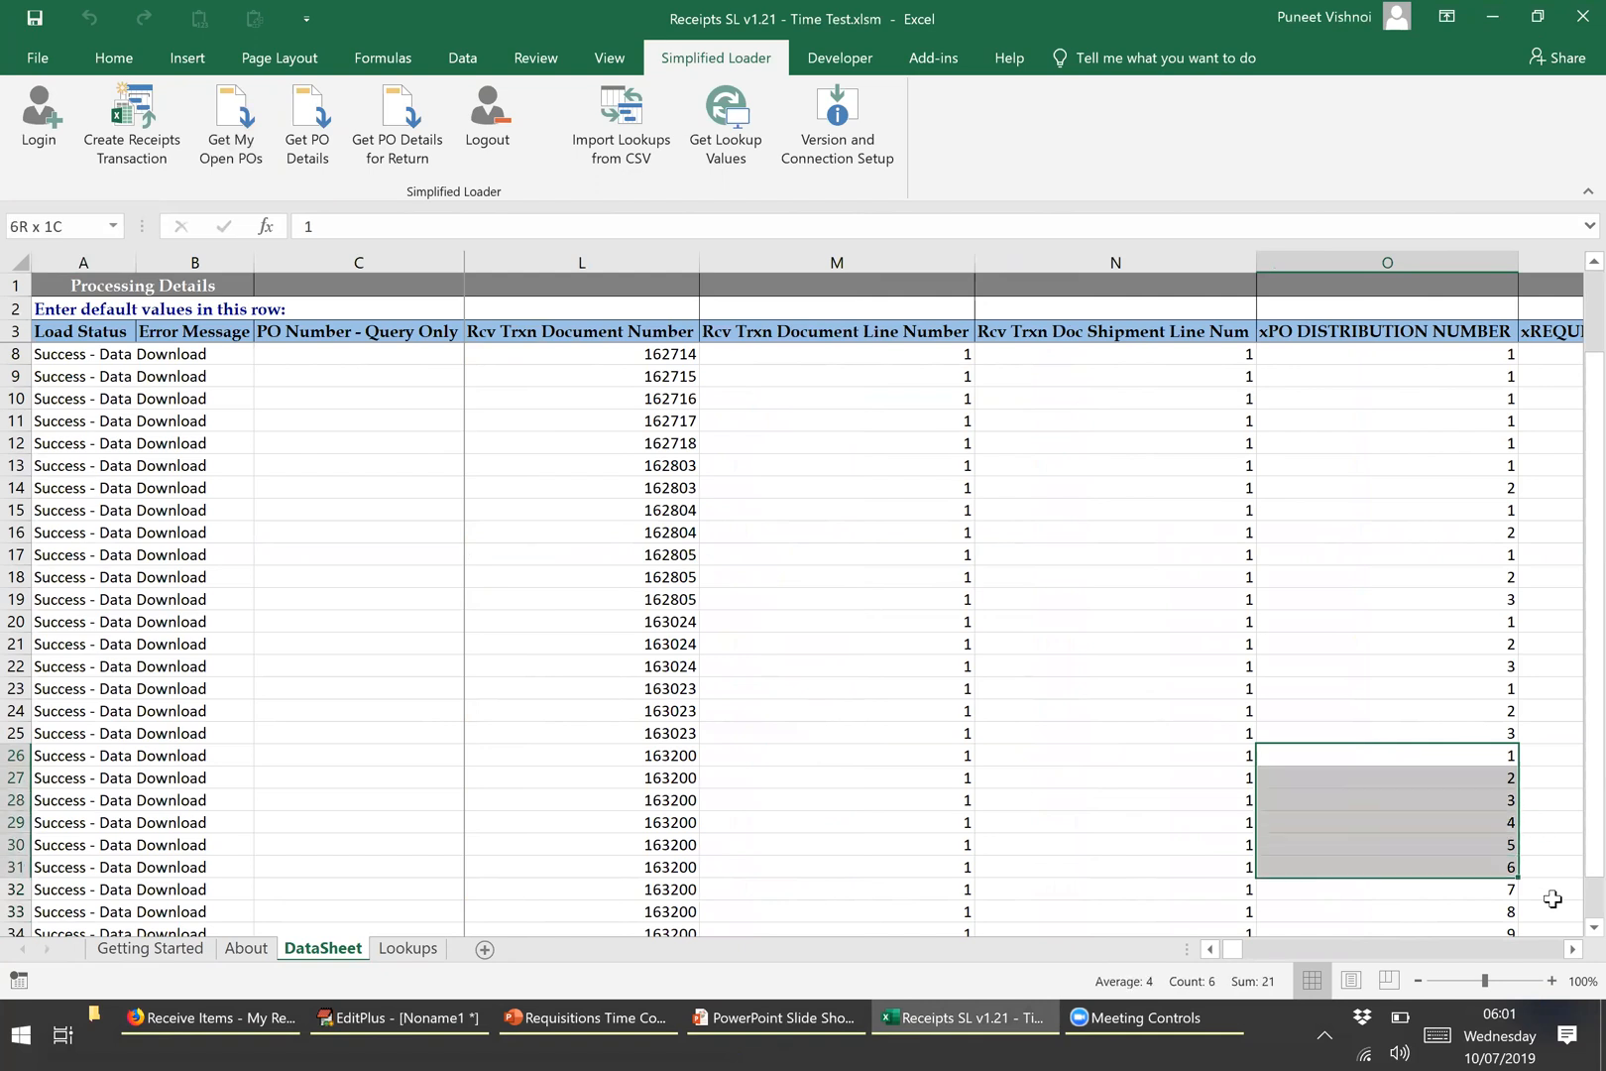
{"action": "key", "text": "shift+Down"}
{"action": "key", "text": "shift+Down"}
{"action": "key", "text": "shift+Down"}
{"action": "key", "text": "shift+Down"}
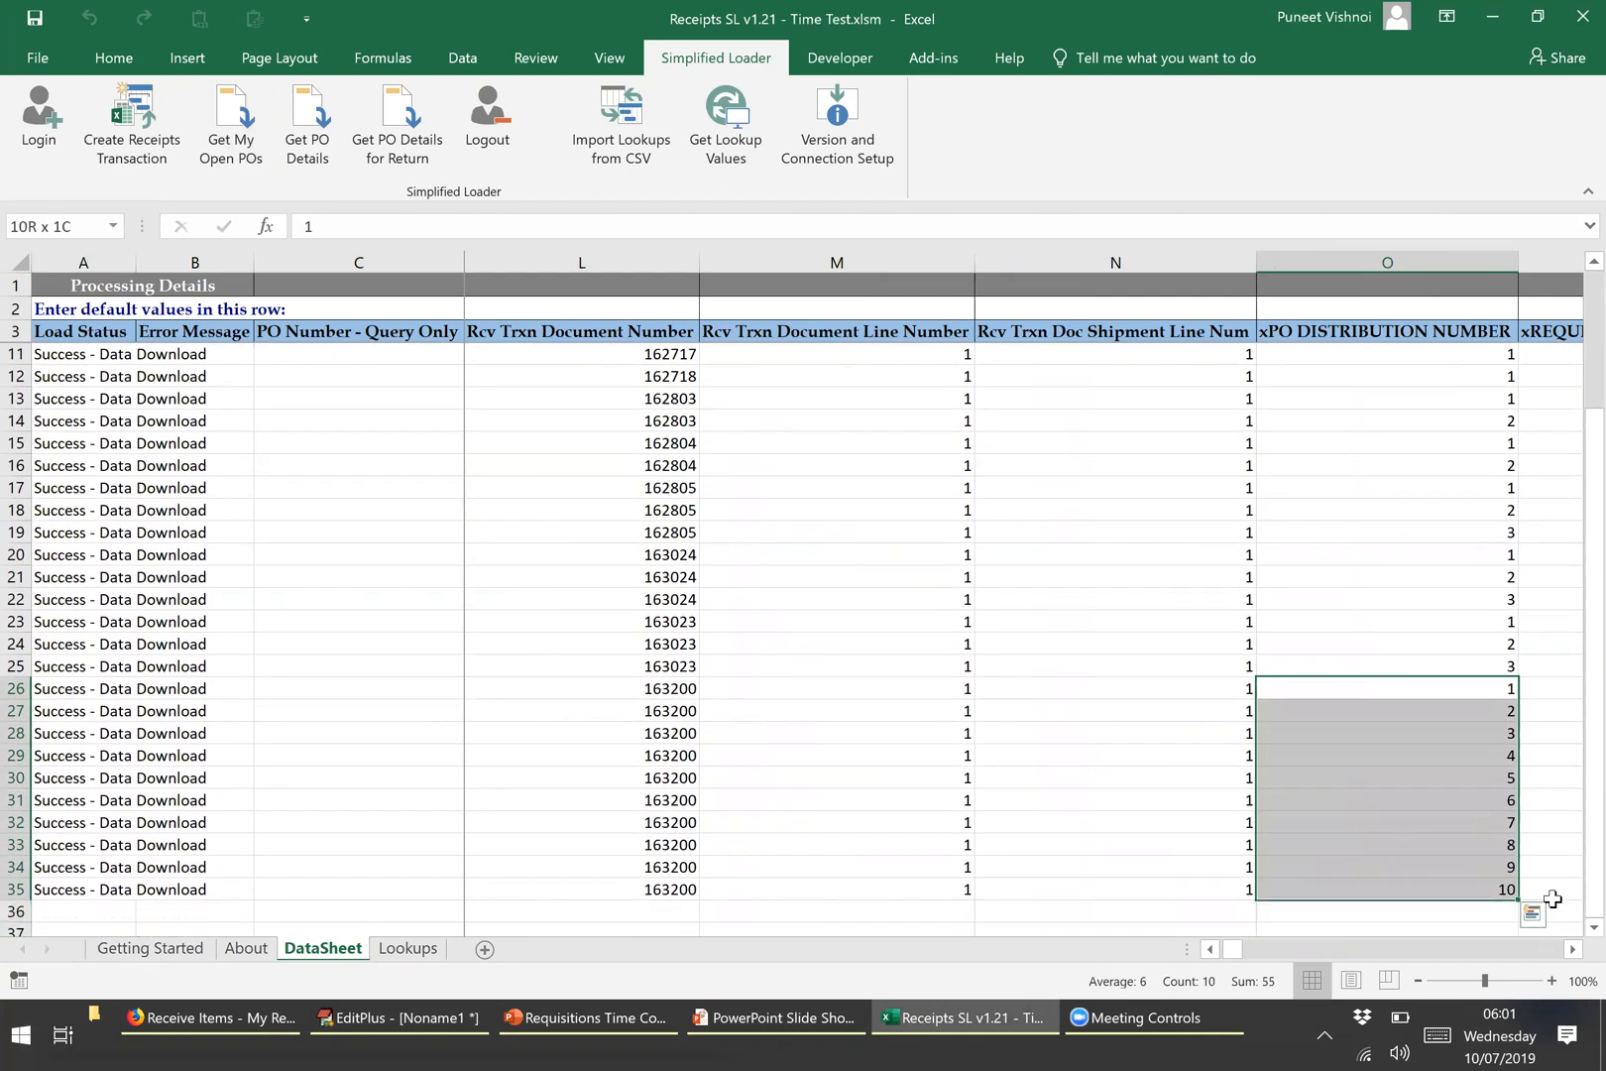
Examine the requisition details and item description from row 26, and highlight the need-by dates in S26:S28.
{"action": "key", "text": "Right"}
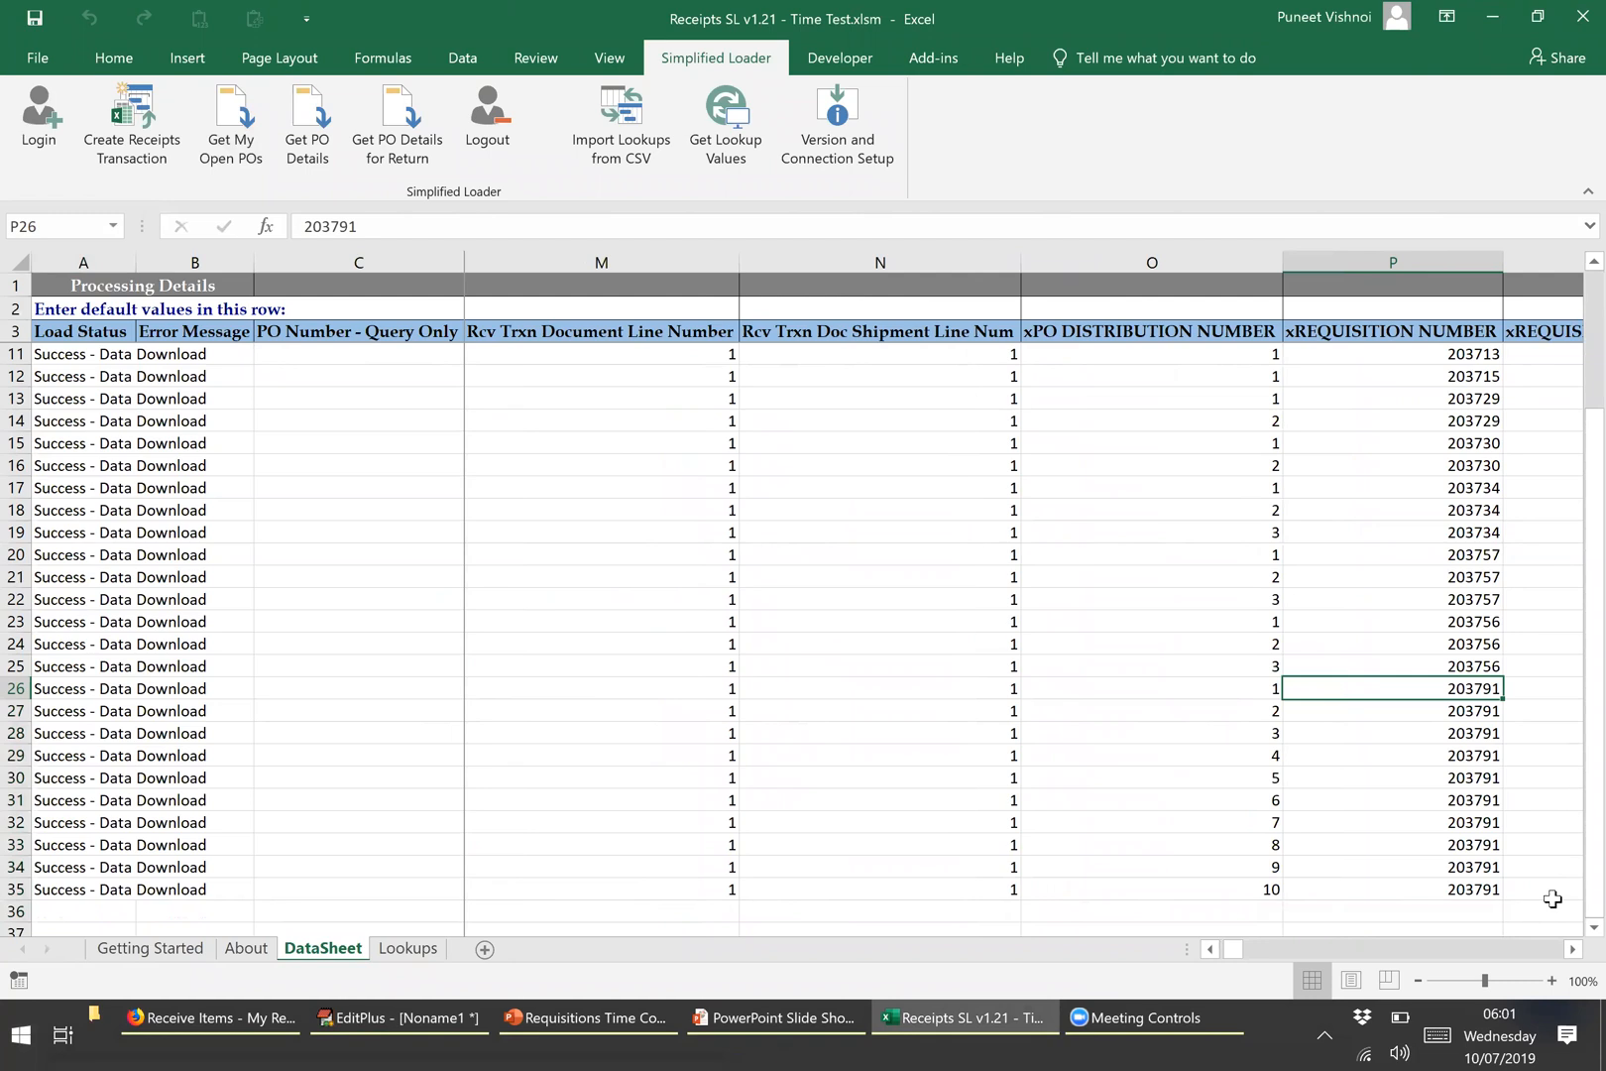
{"action": "key", "text": "Right"}
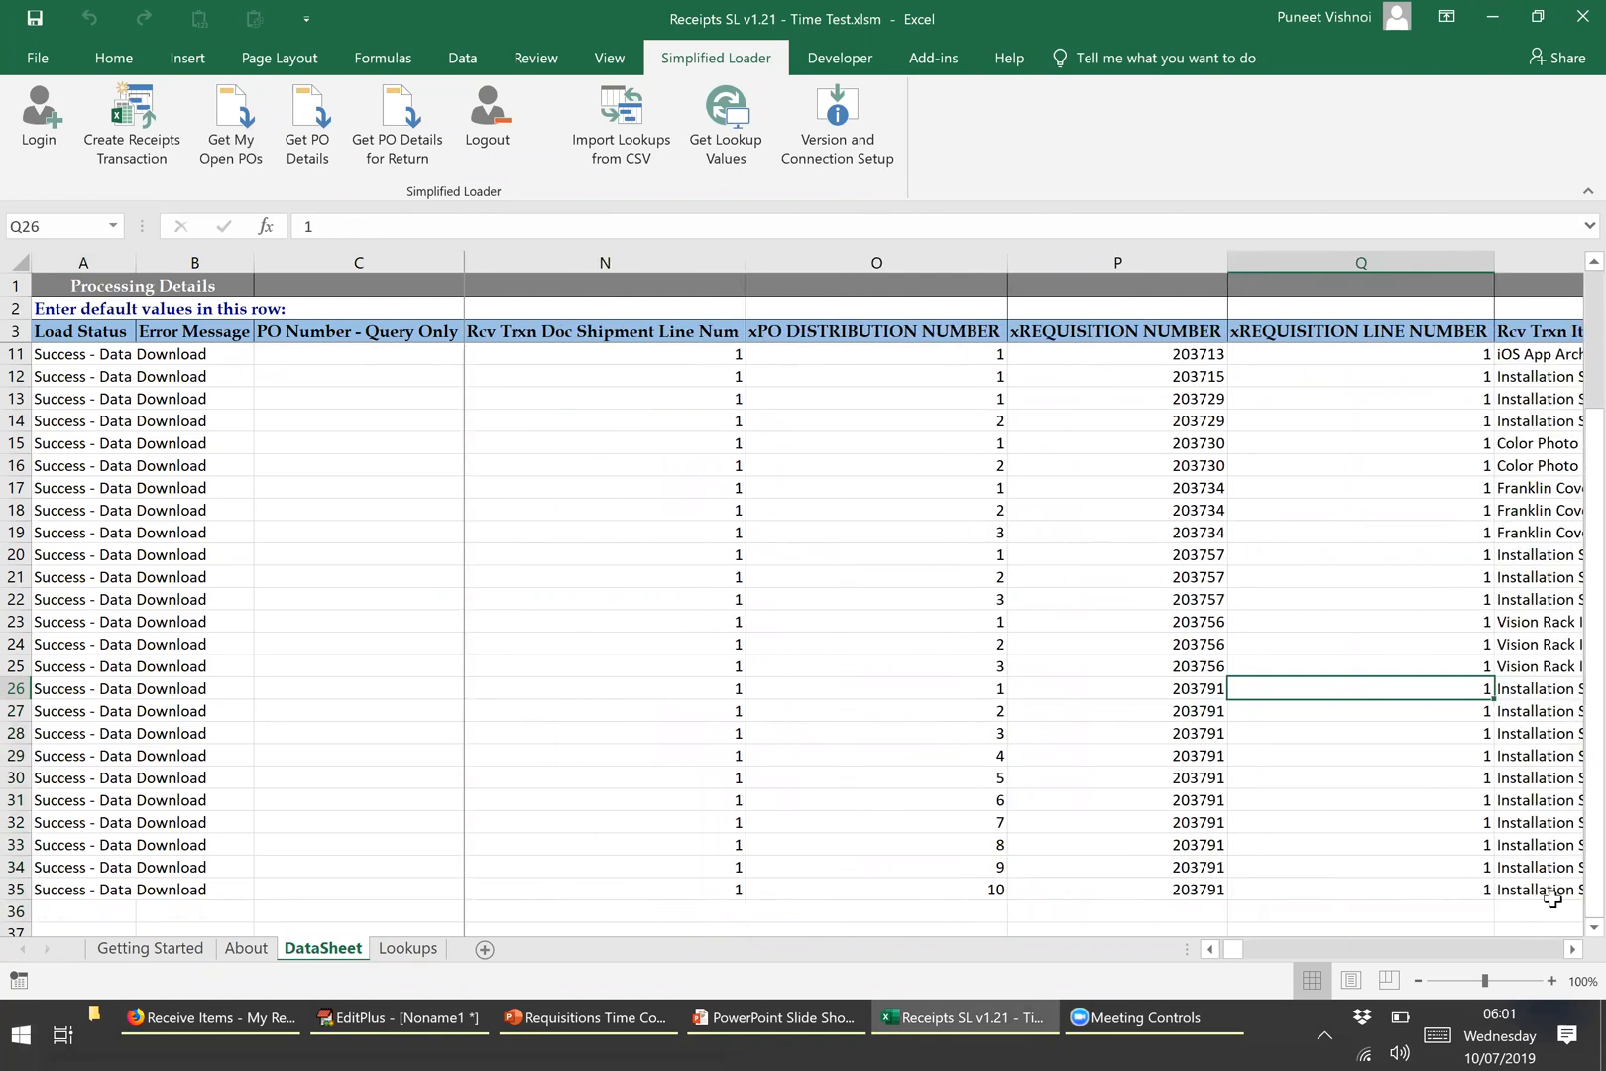
{"action": "key", "text": "Right"}
{"action": "key", "text": "Right"}
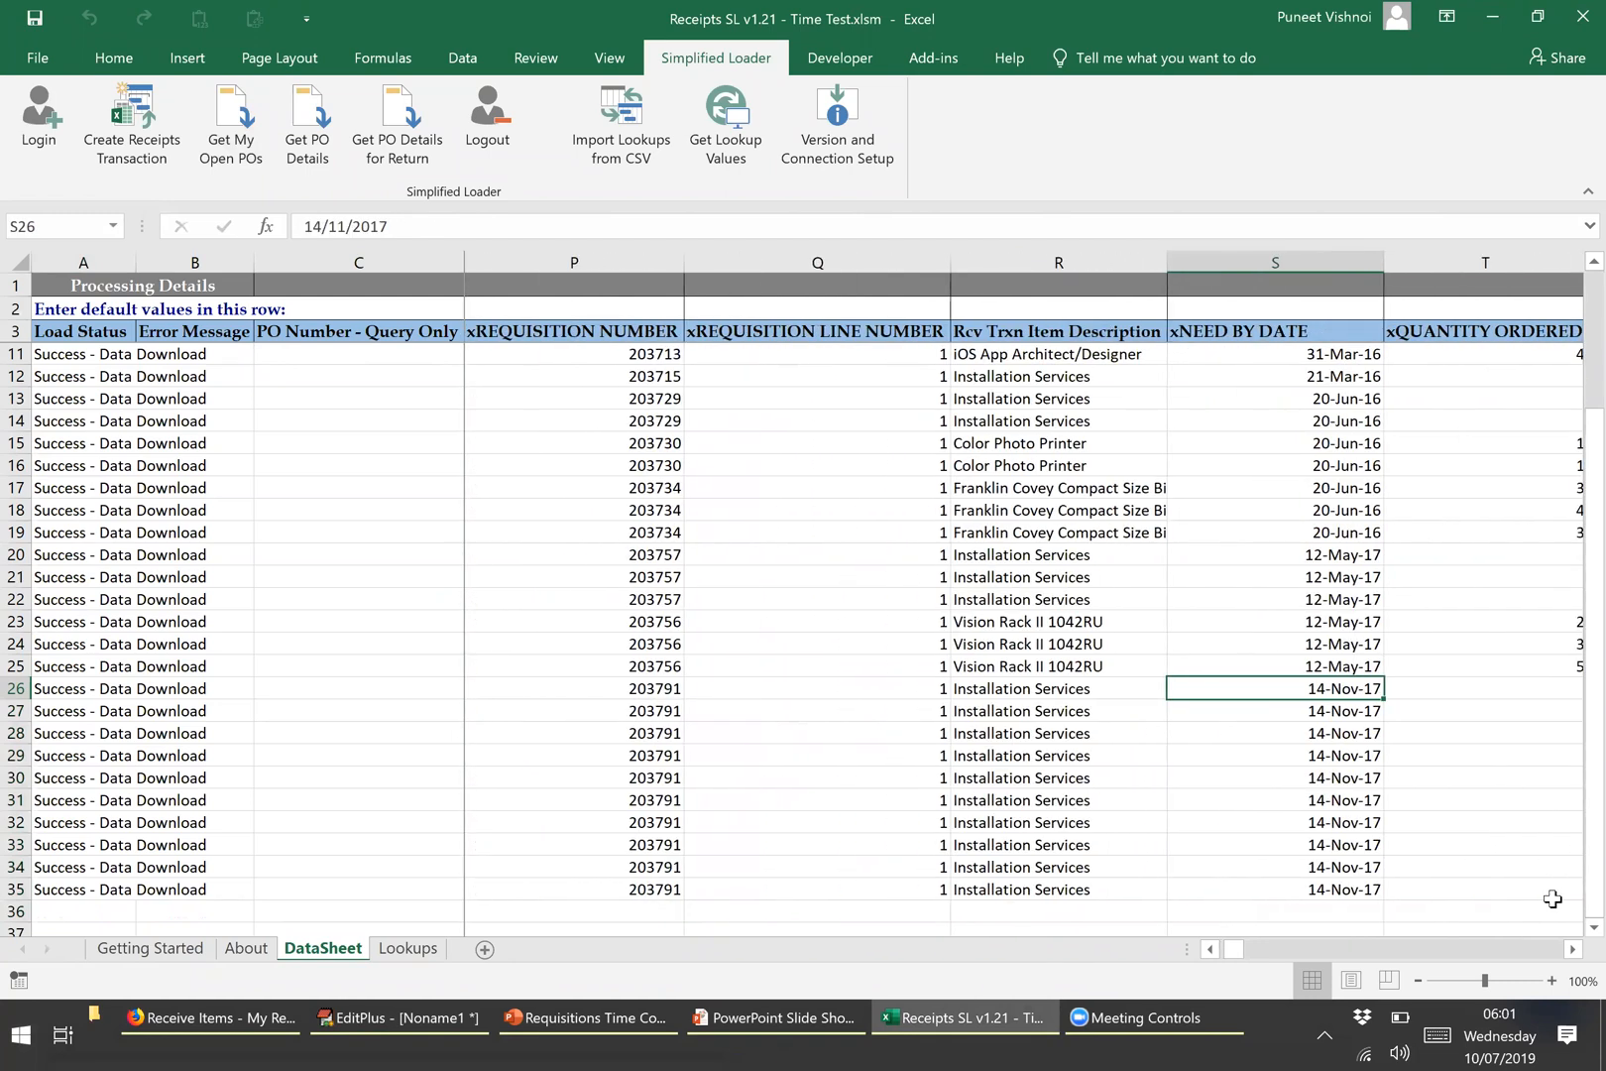
{"action": "key", "text": "Left"}
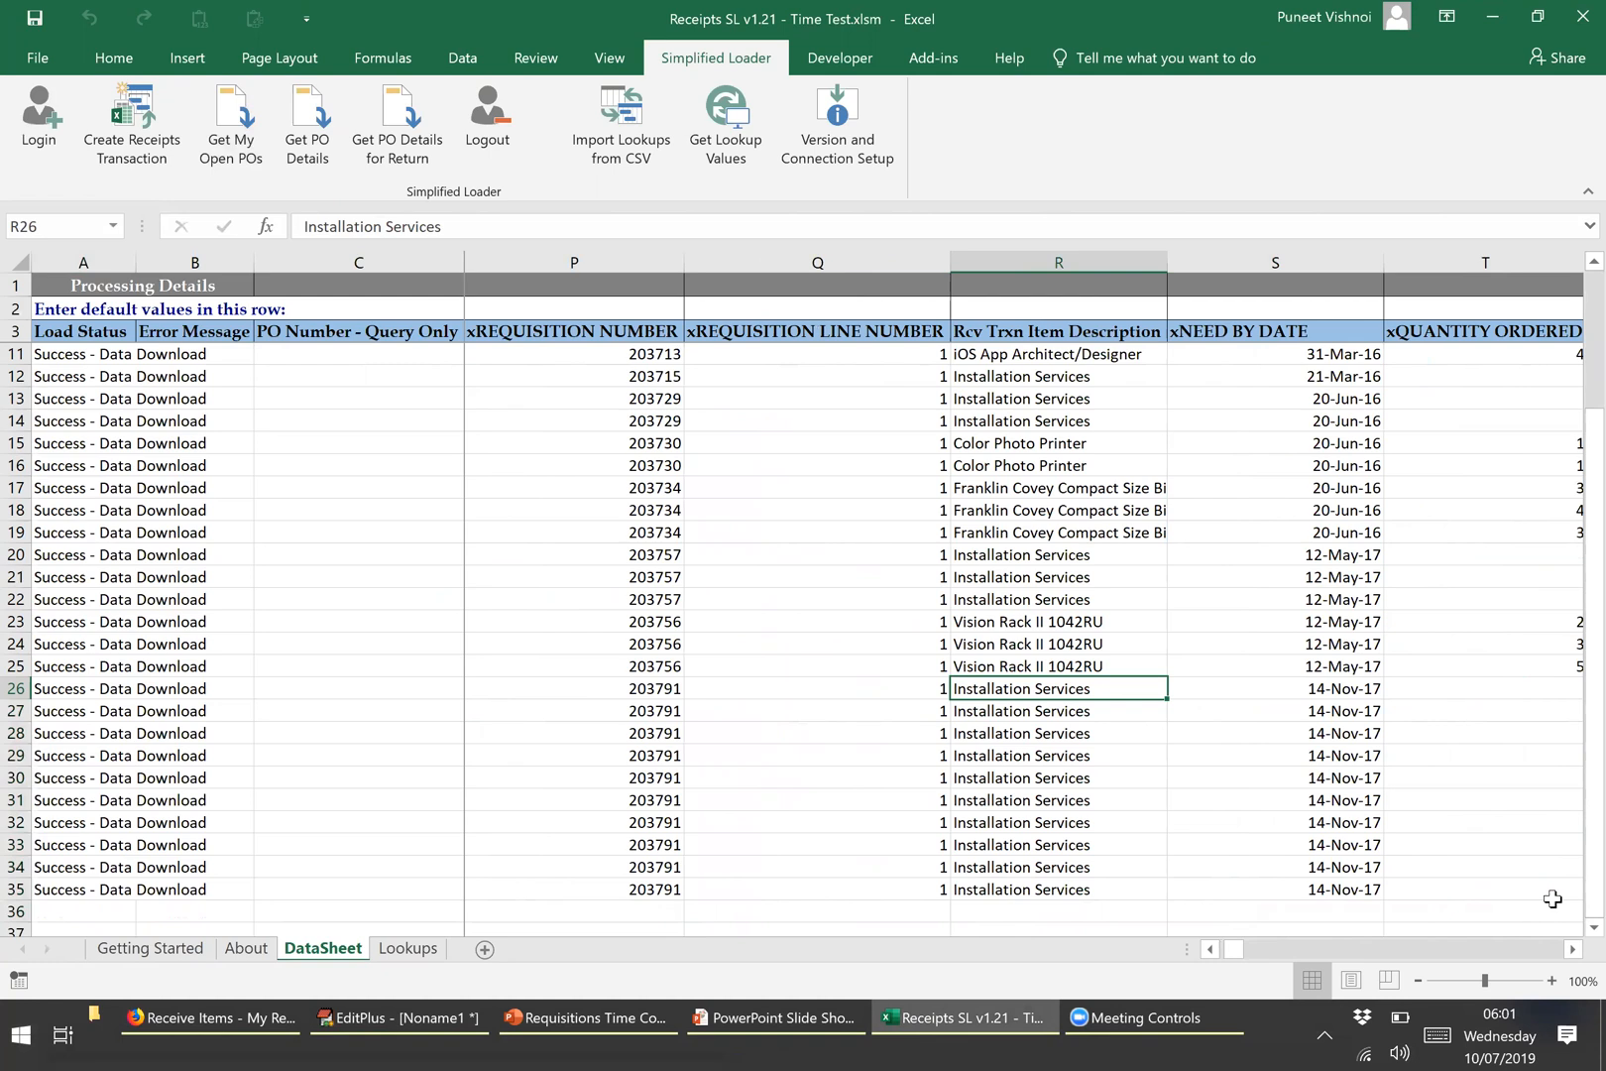
{"action": "key", "text": "shift+Down"}
{"action": "key", "text": "Right"}
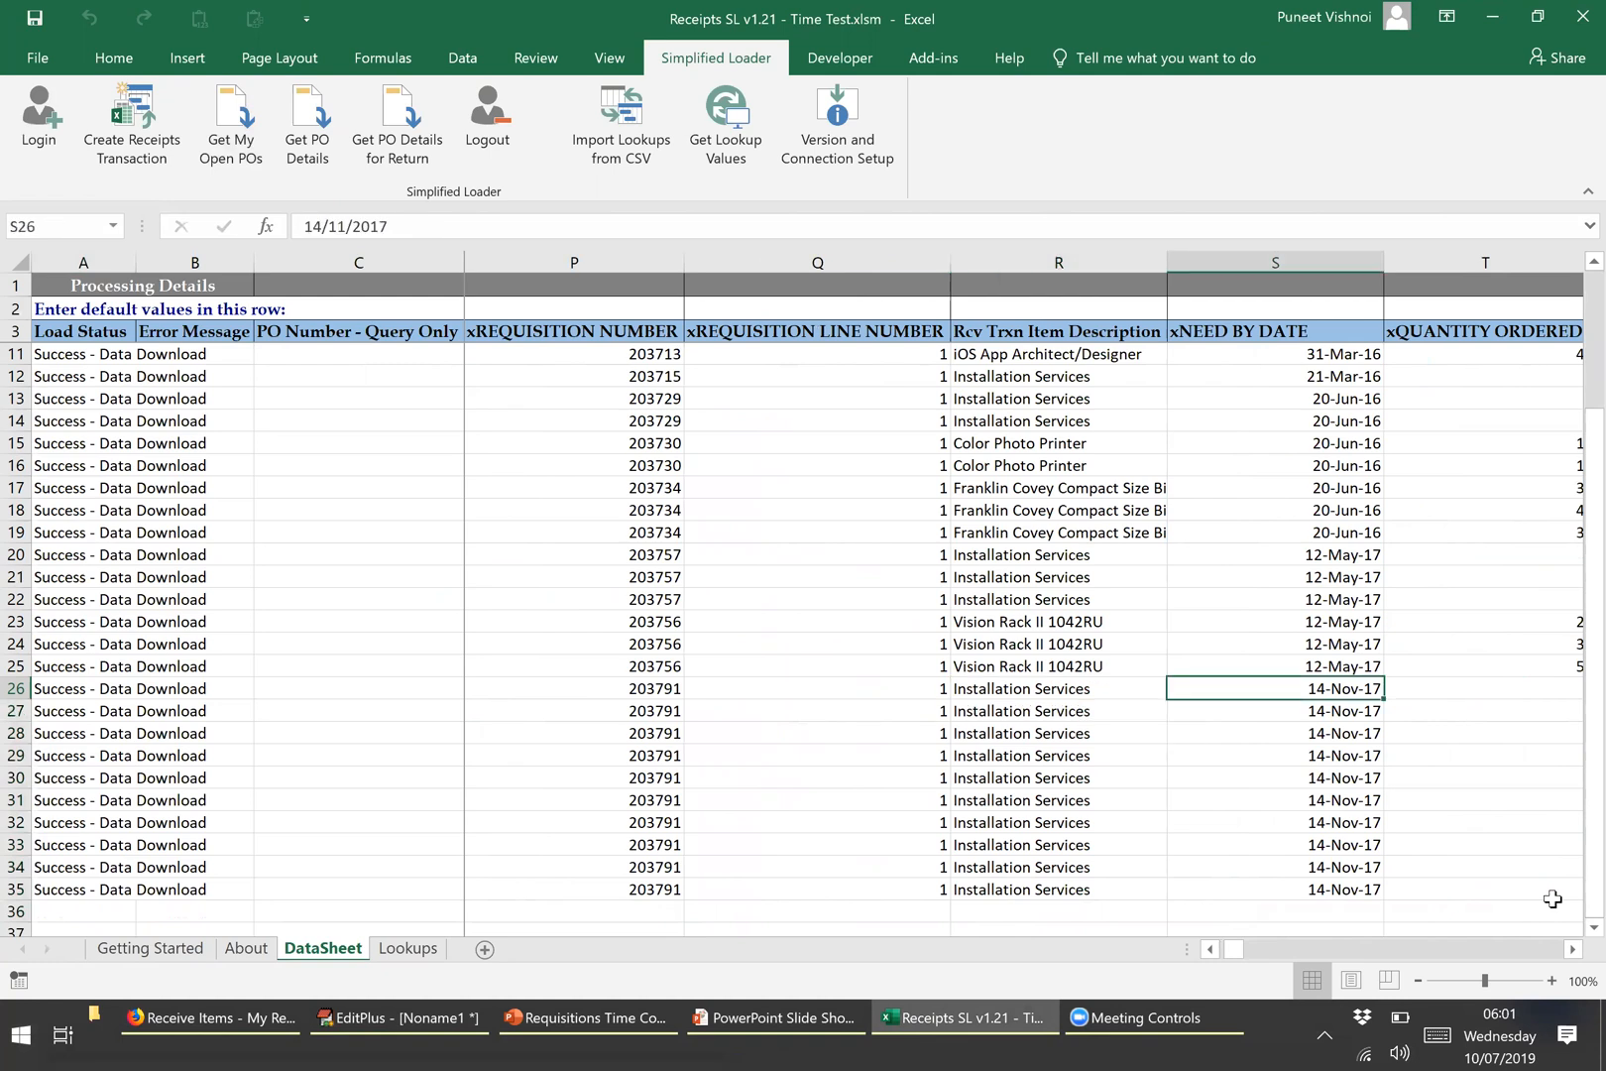
{"action": "key", "text": "shift+Down"}
{"action": "key", "text": "shift+Down"}
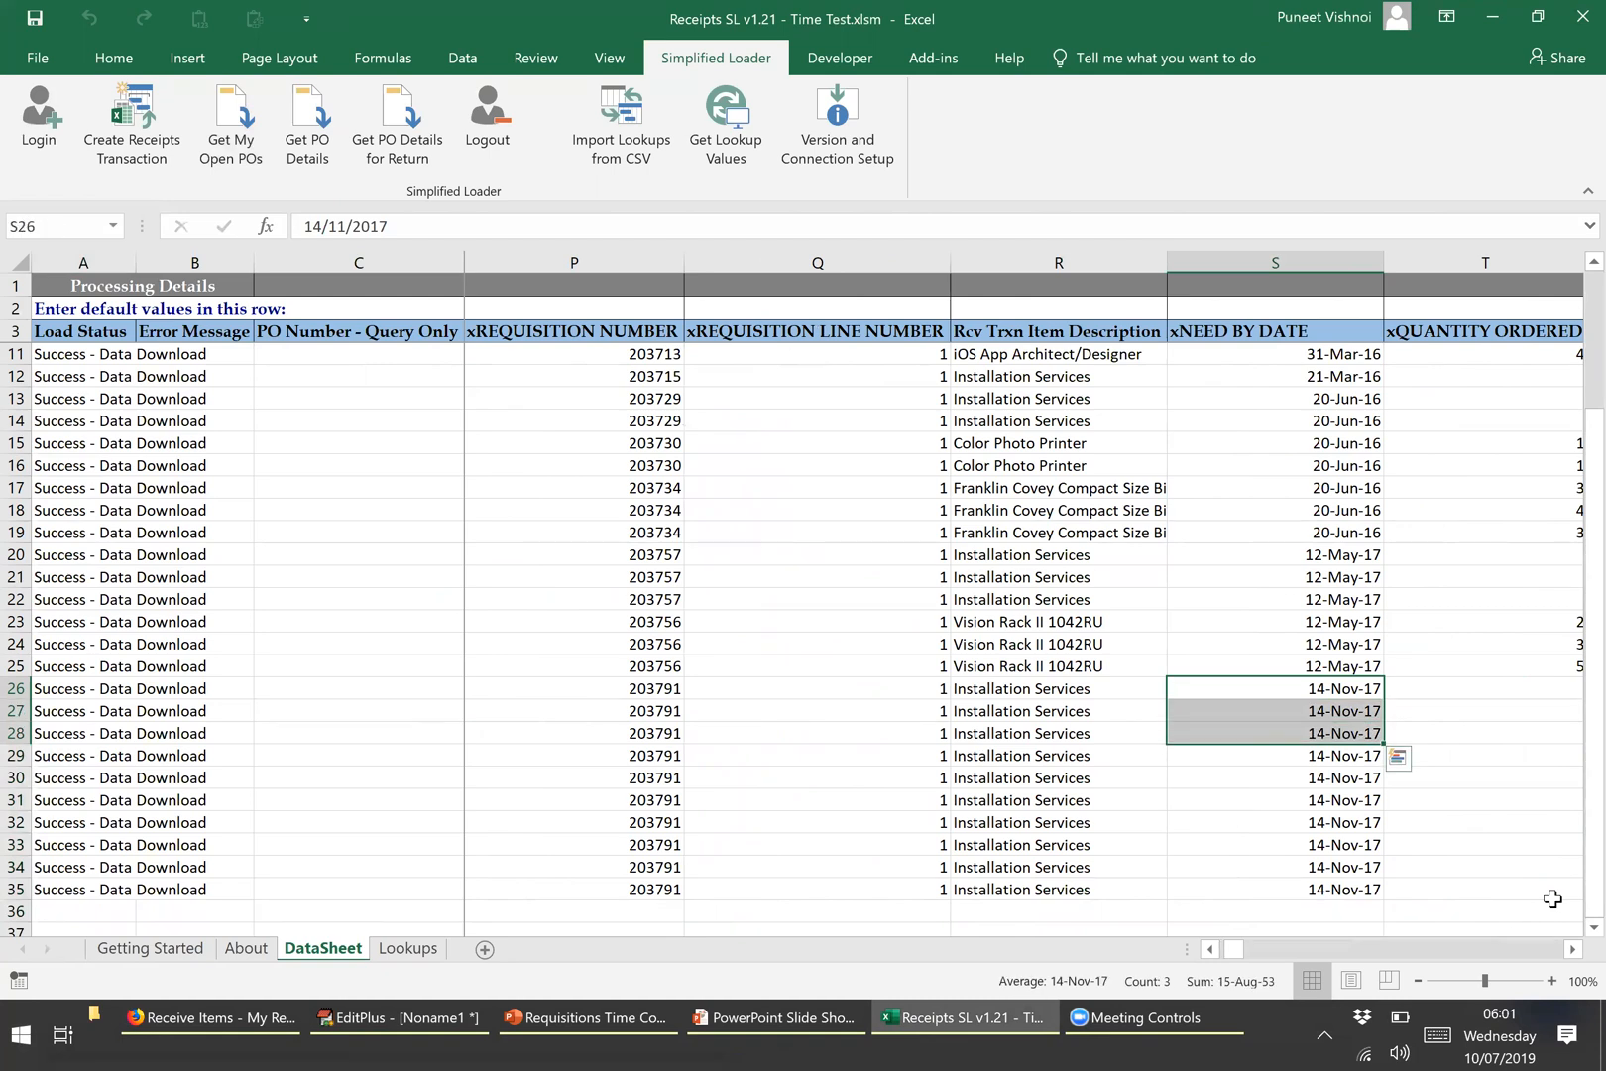
Examine the quantity ordered and matching basis columns at row 26, and highlight the ordered amounts in U26:U28.
{"action": "key", "text": "Right"}
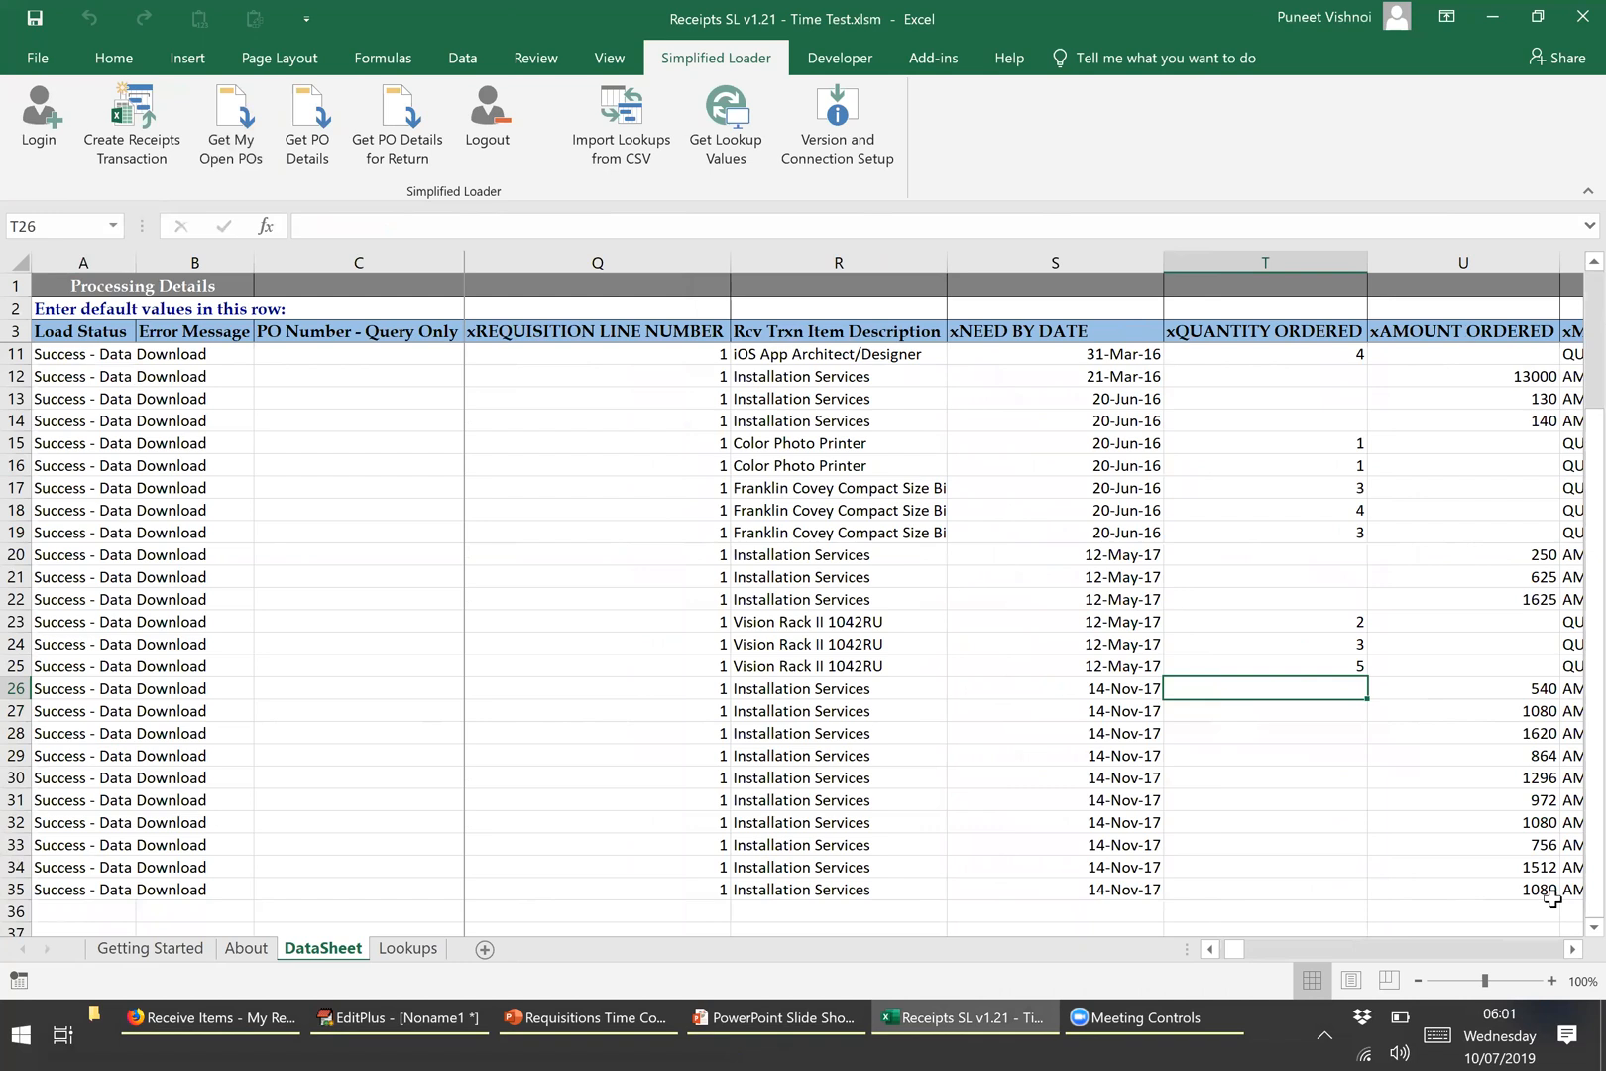
{"action": "key", "text": "Right"}
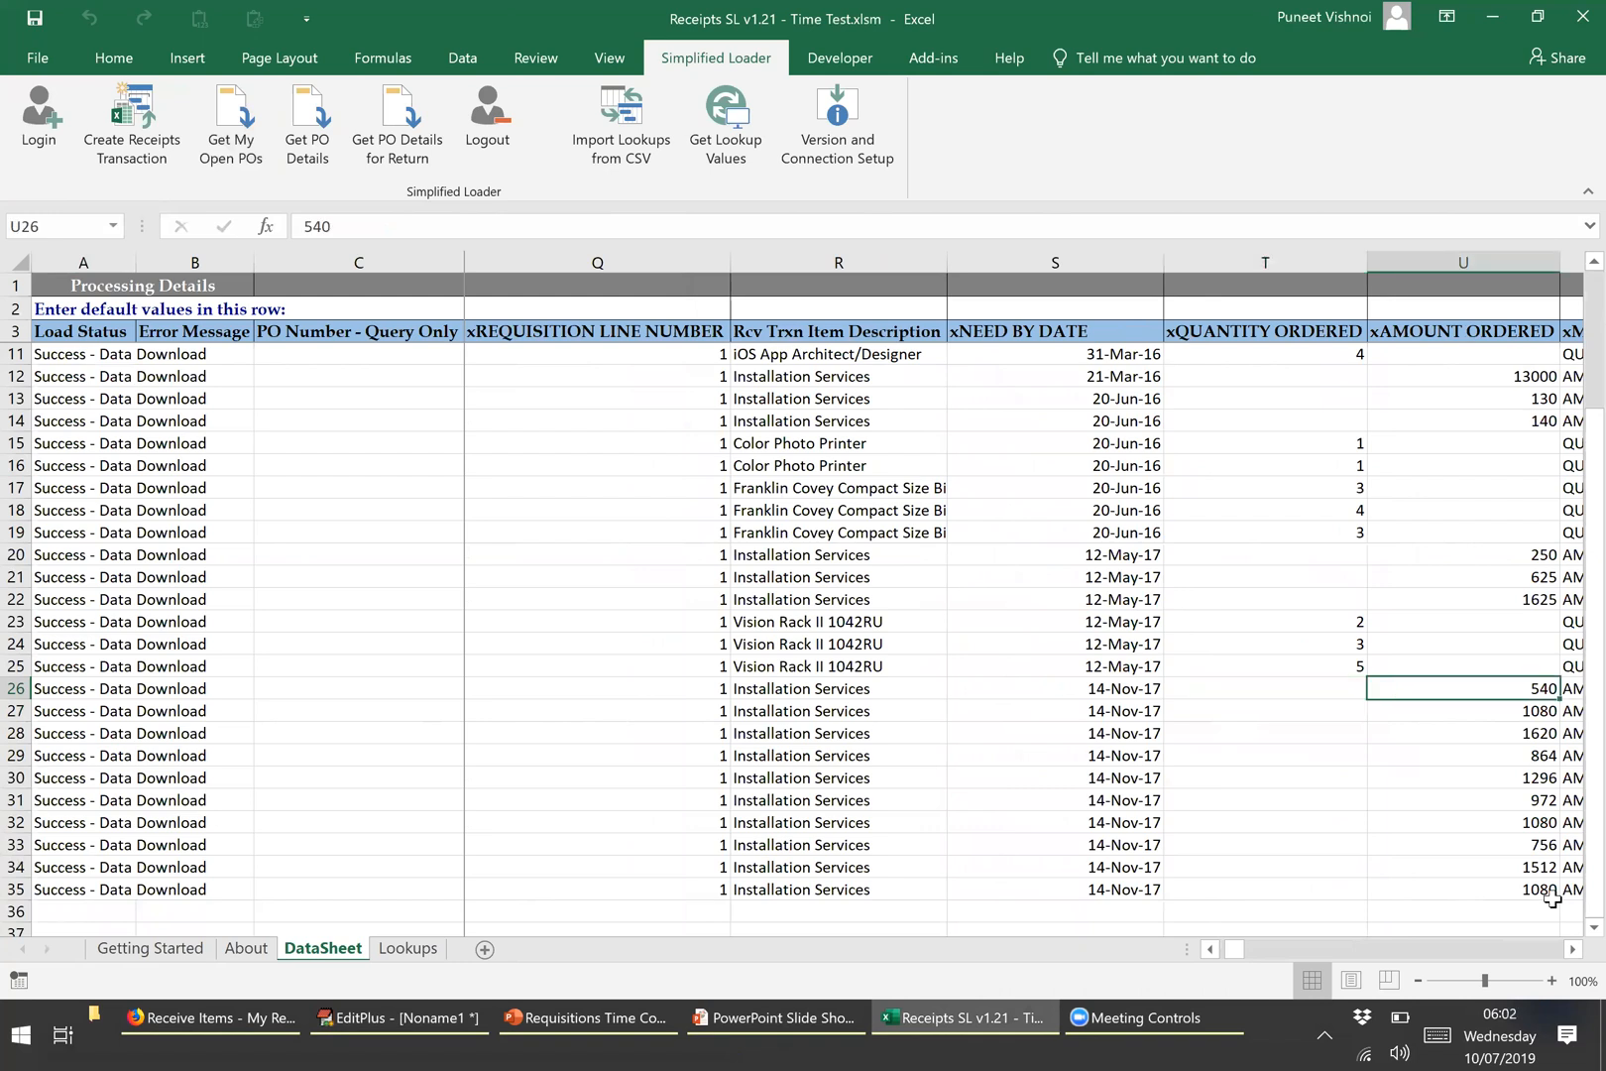
{"action": "key", "text": "Right"}
{"action": "key", "text": "Left"}
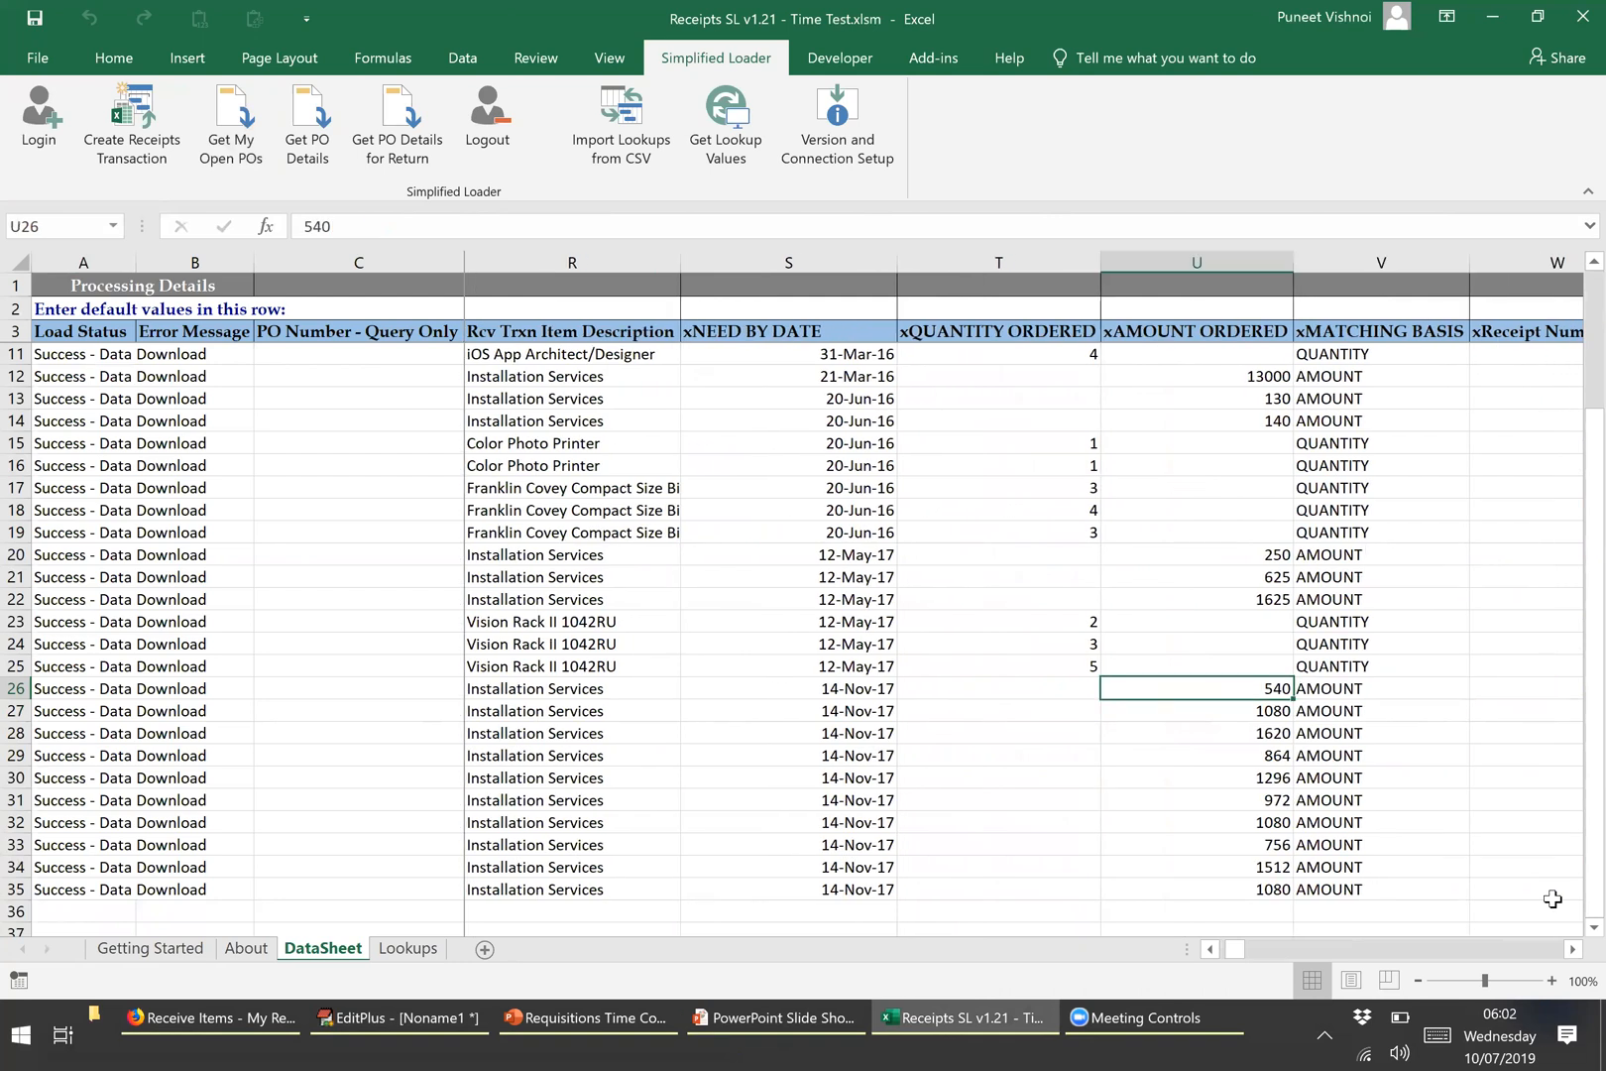
{"action": "key", "text": "shift+Down"}
{"action": "key", "text": "shift+Down"}
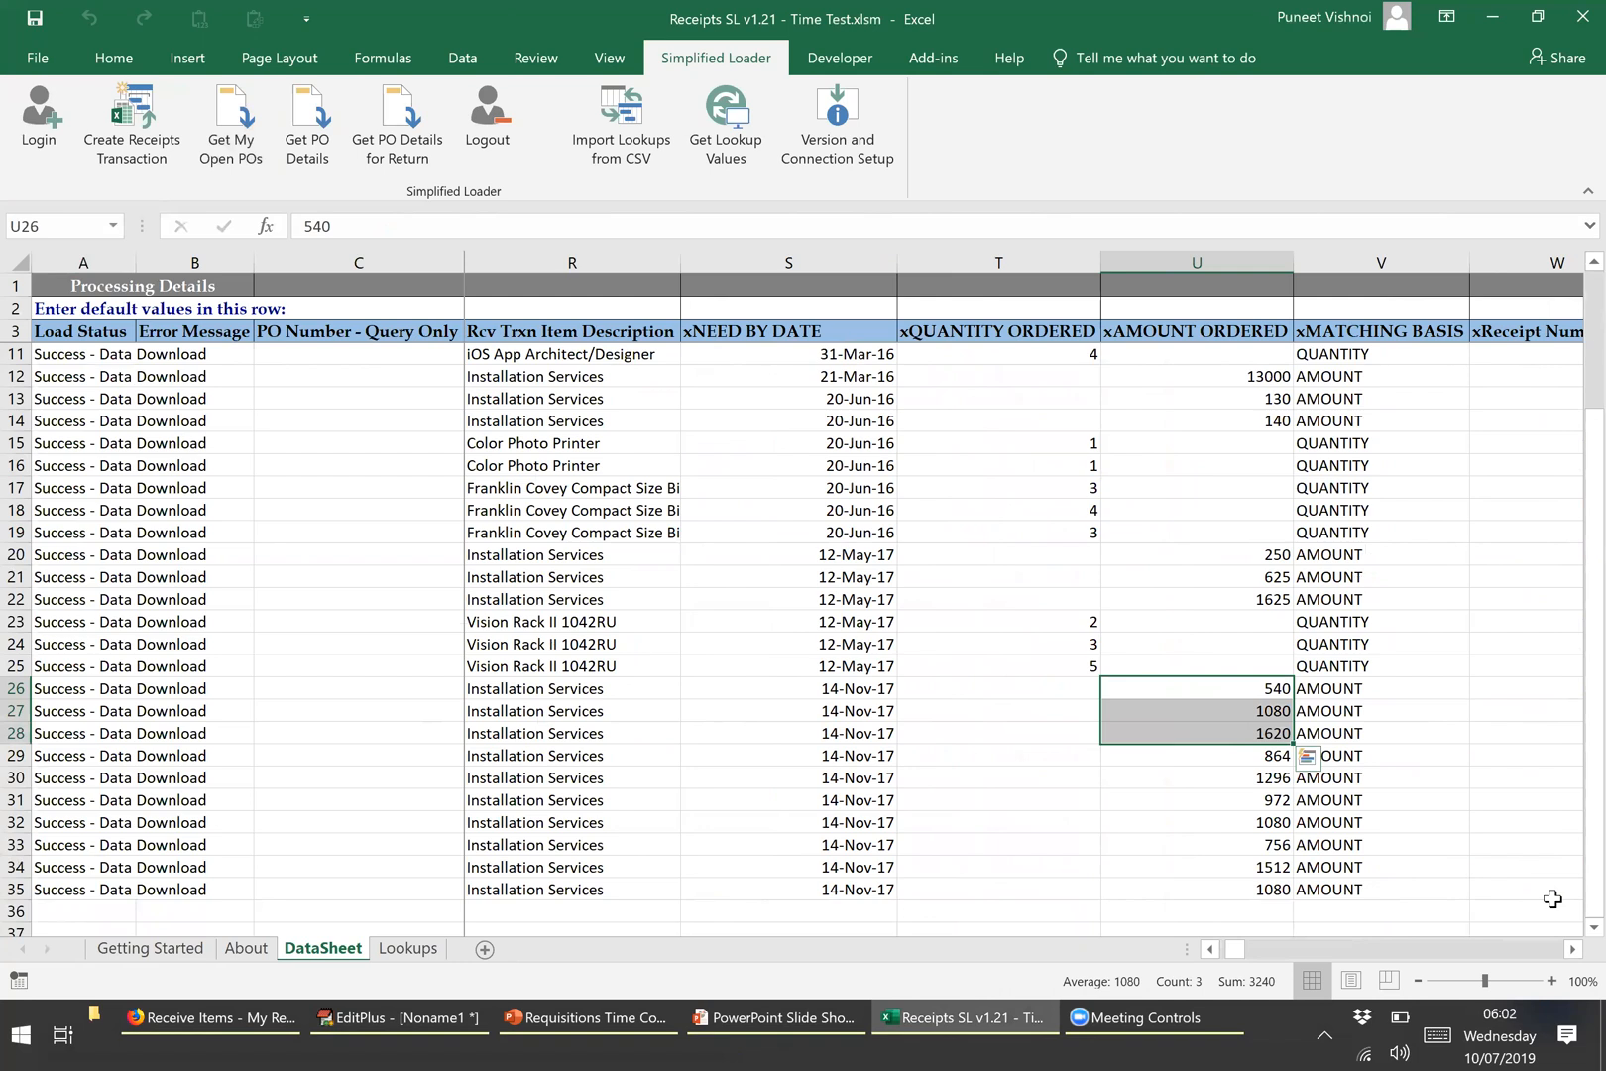
Extend the highlight of rows 26:28 from the ordered amounts back to the Rcv Trxn Amount column to compare the amounts.
{"action": "key", "text": "shift+Left"}
{"action": "key", "text": "shift+Left"}
{"action": "key", "text": "shift+Left"}
{"action": "key", "text": "shift+Left"}
{"action": "key", "text": "shift+Left"}
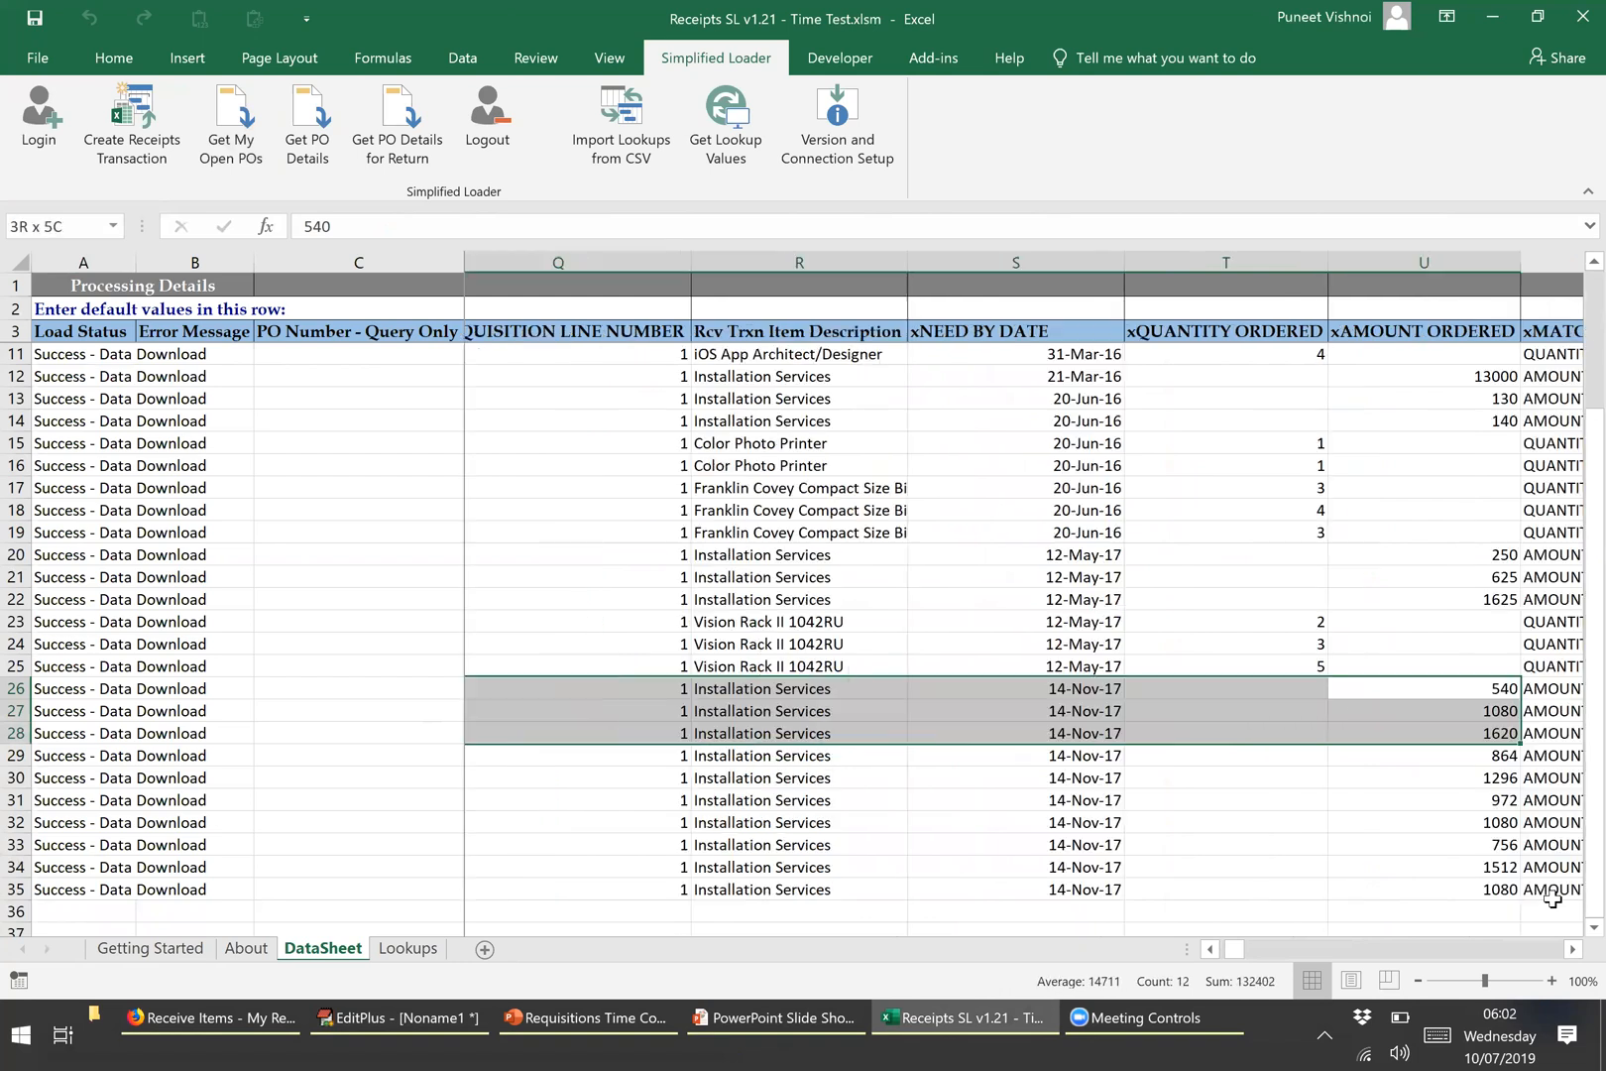
{"action": "key", "text": "shift+Left"}
{"action": "key", "text": "shift+Left"}
{"action": "key", "text": "shift+Left"}
{"action": "key", "text": "shift+Left"}
{"action": "key", "text": "shift+Left"}
{"action": "key", "text": "shift+Left"}
{"action": "key", "text": "shift+Left"}
{"action": "key", "text": "shift+Left"}
{"action": "key", "text": "shift+Left"}
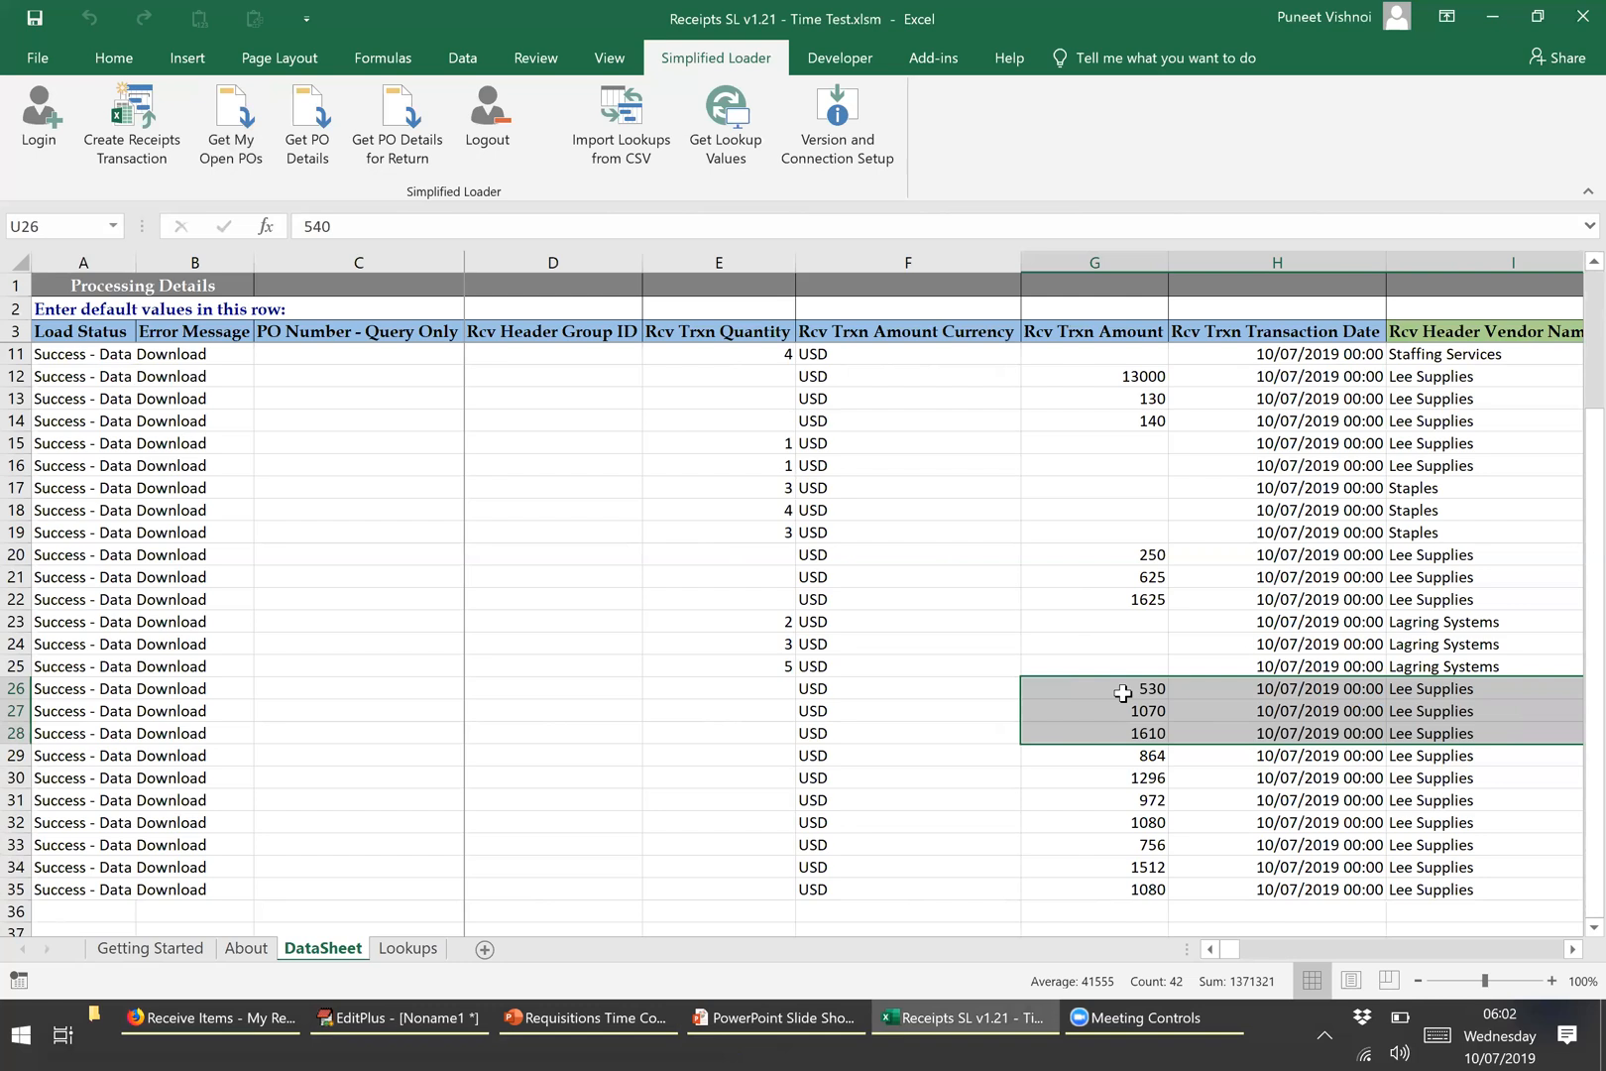
Examine the matching basis, transaction type, business unit and project name columns at row 26, and highlight the charge accounts in Z26:Z28.
{"action": "key", "text": "Right"}
{"action": "key", "text": "Left"}
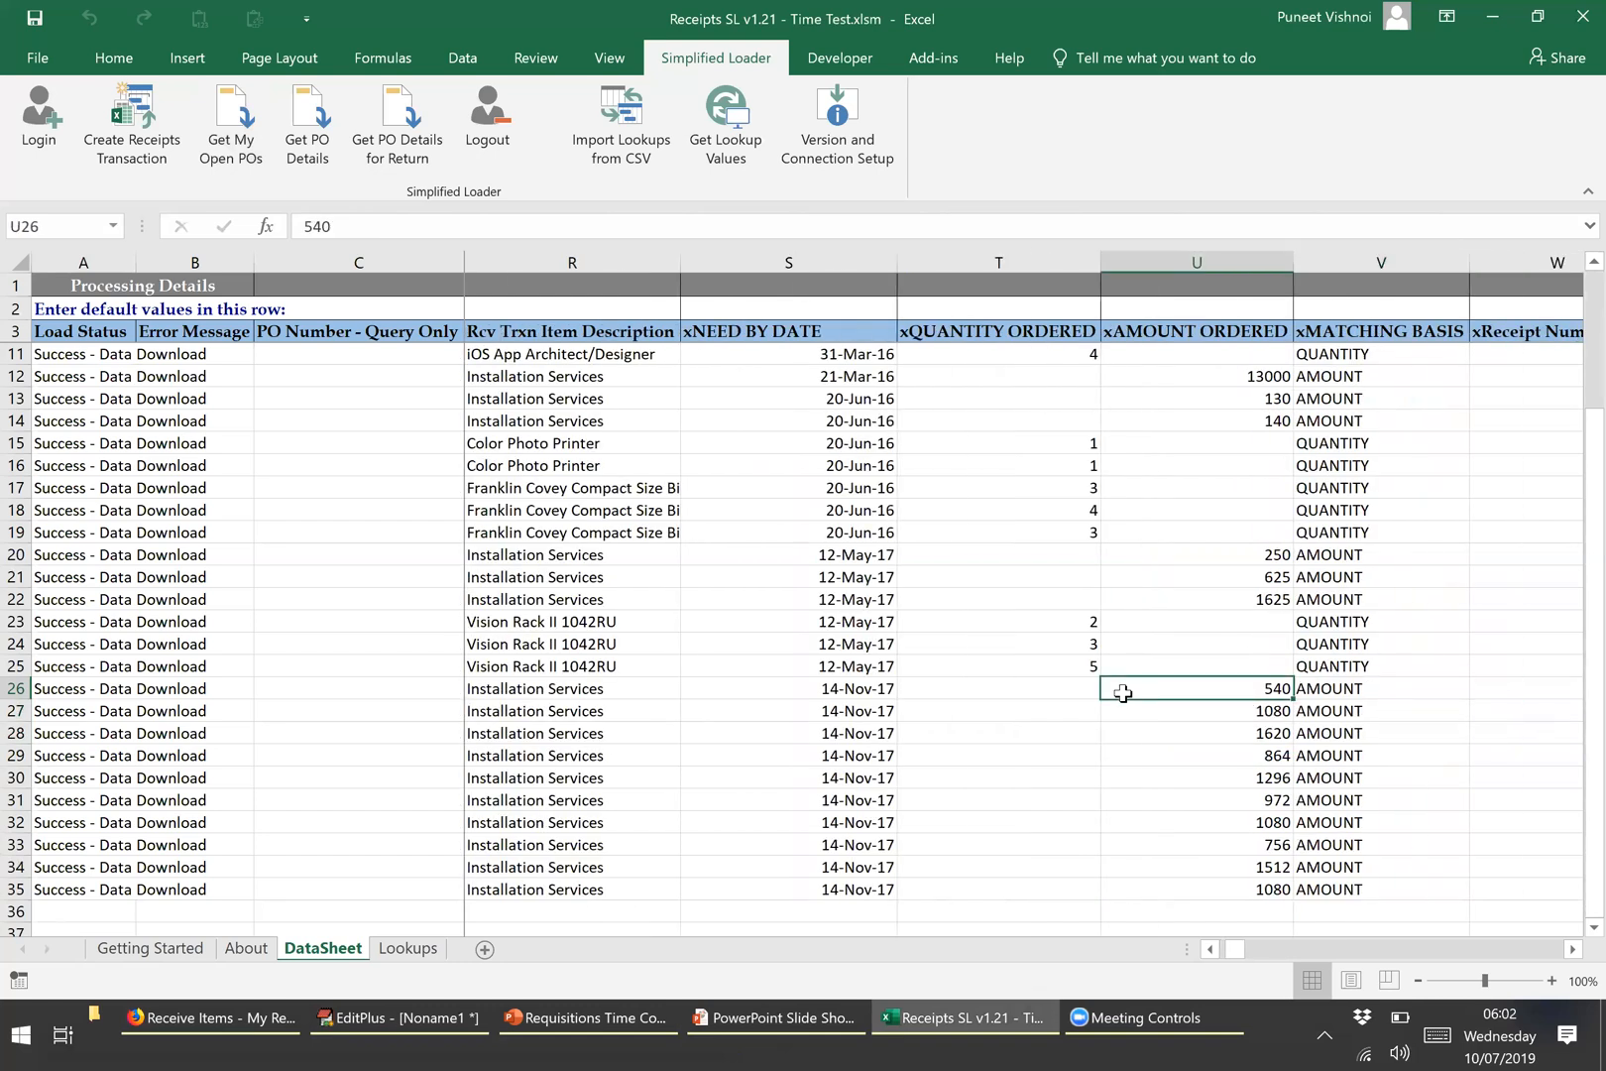
{"action": "key", "text": "Right"}
{"action": "key", "text": "Right"}
{"action": "key", "text": "Right"}
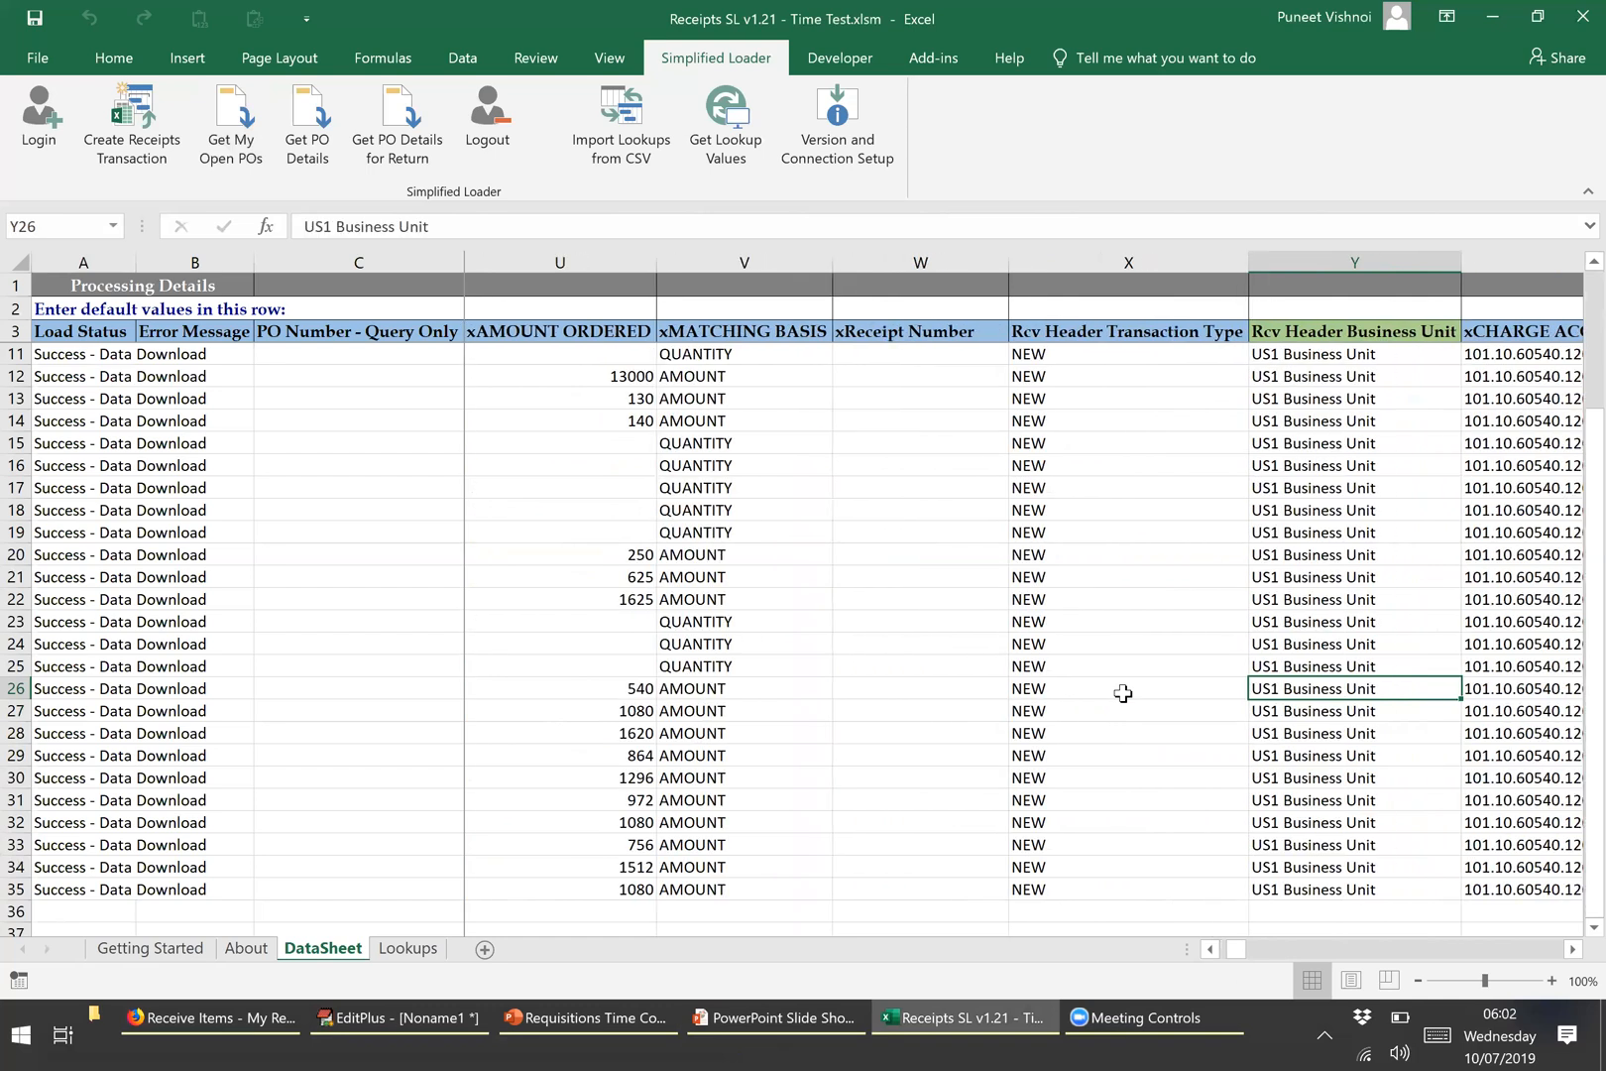
{"action": "key", "text": "Right"}
{"action": "key", "text": "Right"}
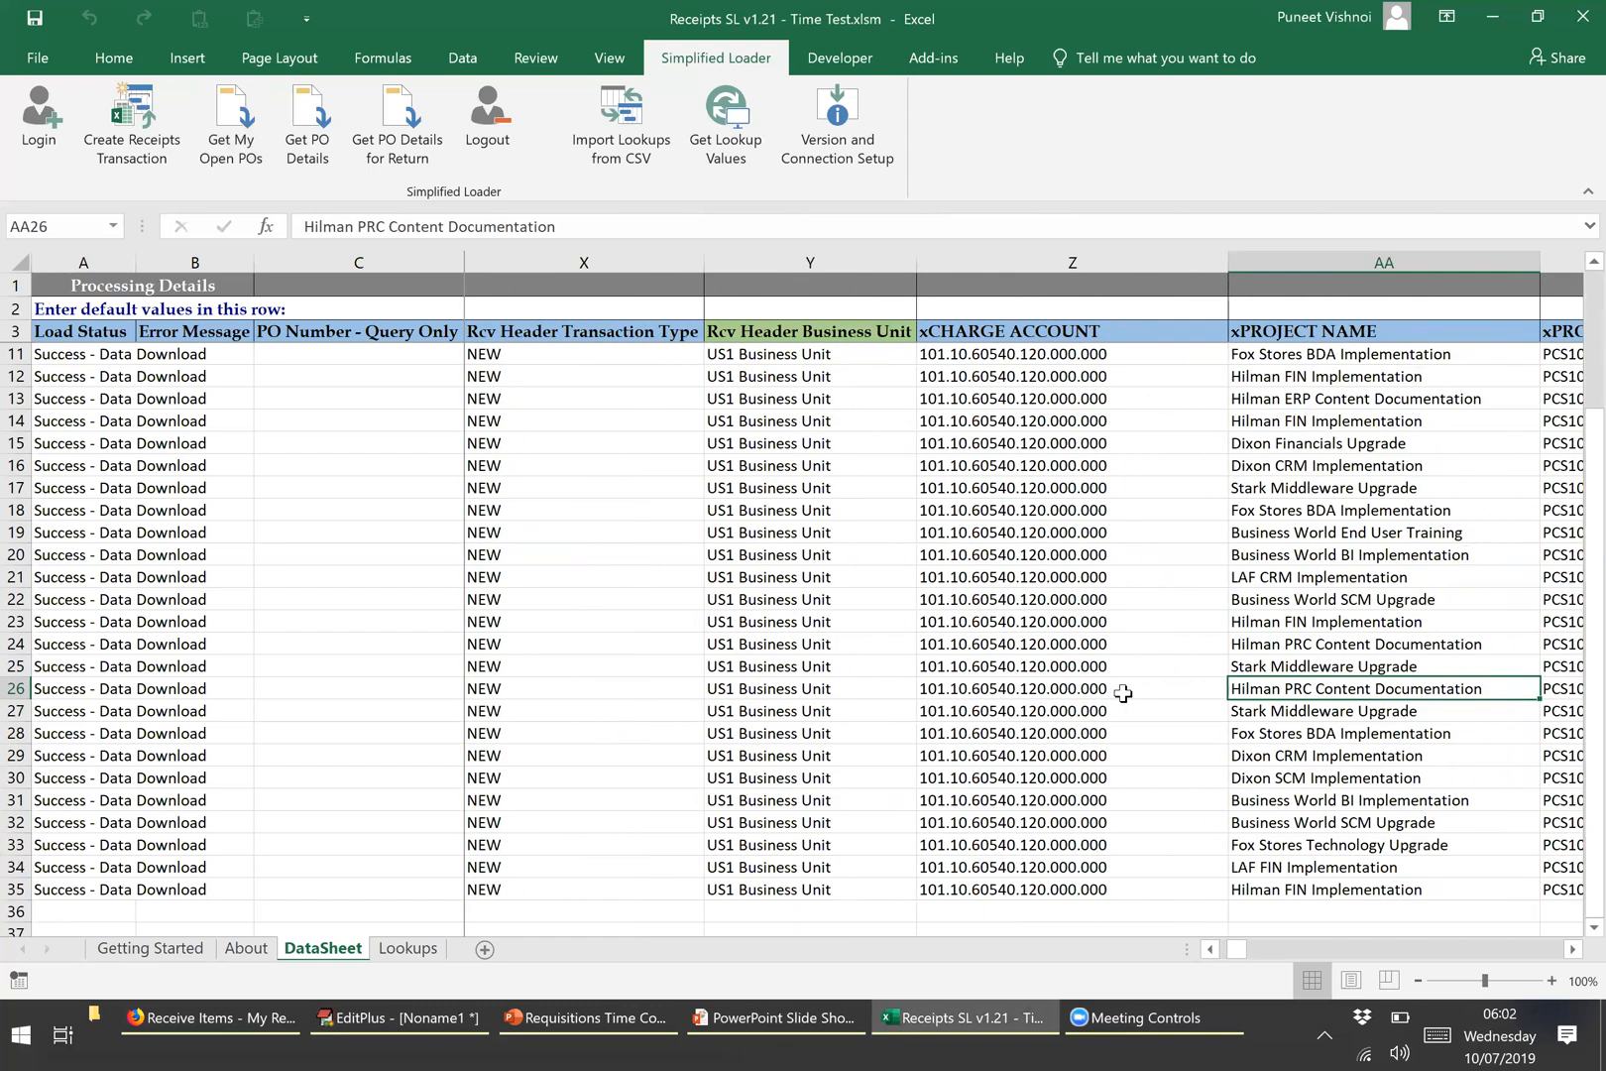
{"action": "key", "text": "Left"}
{"action": "key", "text": "shift+Down"}
{"action": "key", "text": "shift+Down"}
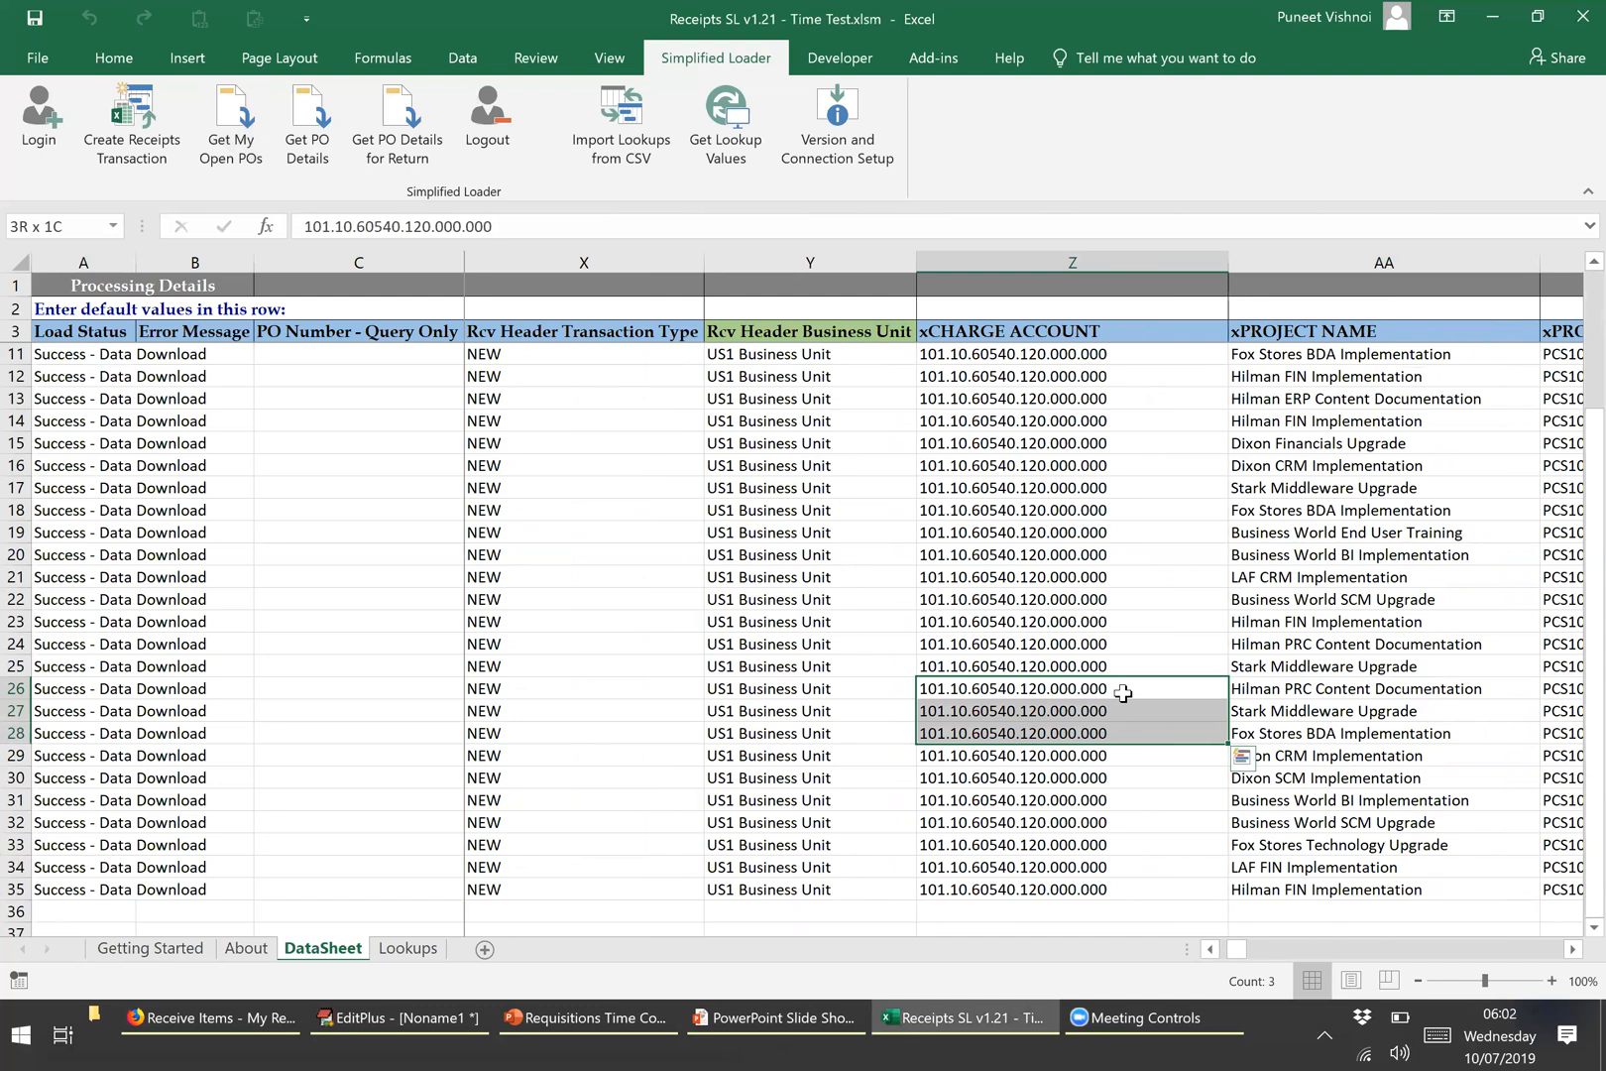
Extend the highlight of rows 26:28 across the project and task columns through Rcv Header Ship To Org ID.
{"action": "key", "text": "shift+Right"}
{"action": "key", "text": "shift+Right"}
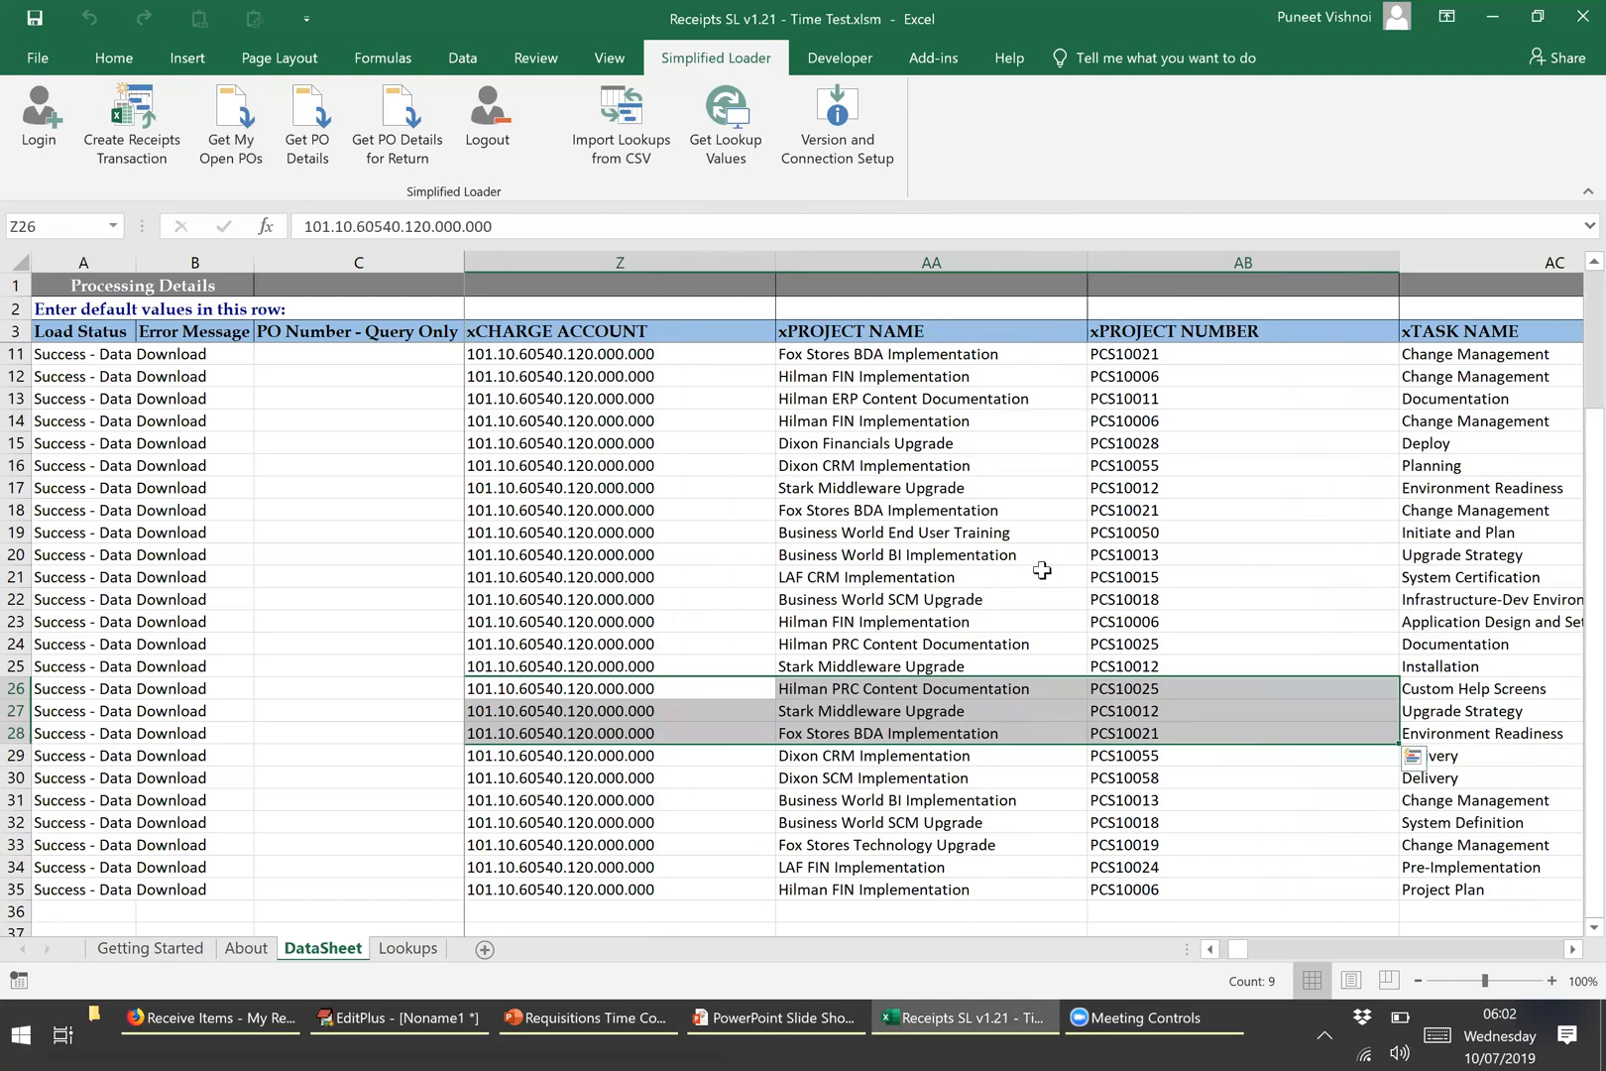
{"action": "key", "text": "shift+Right"}
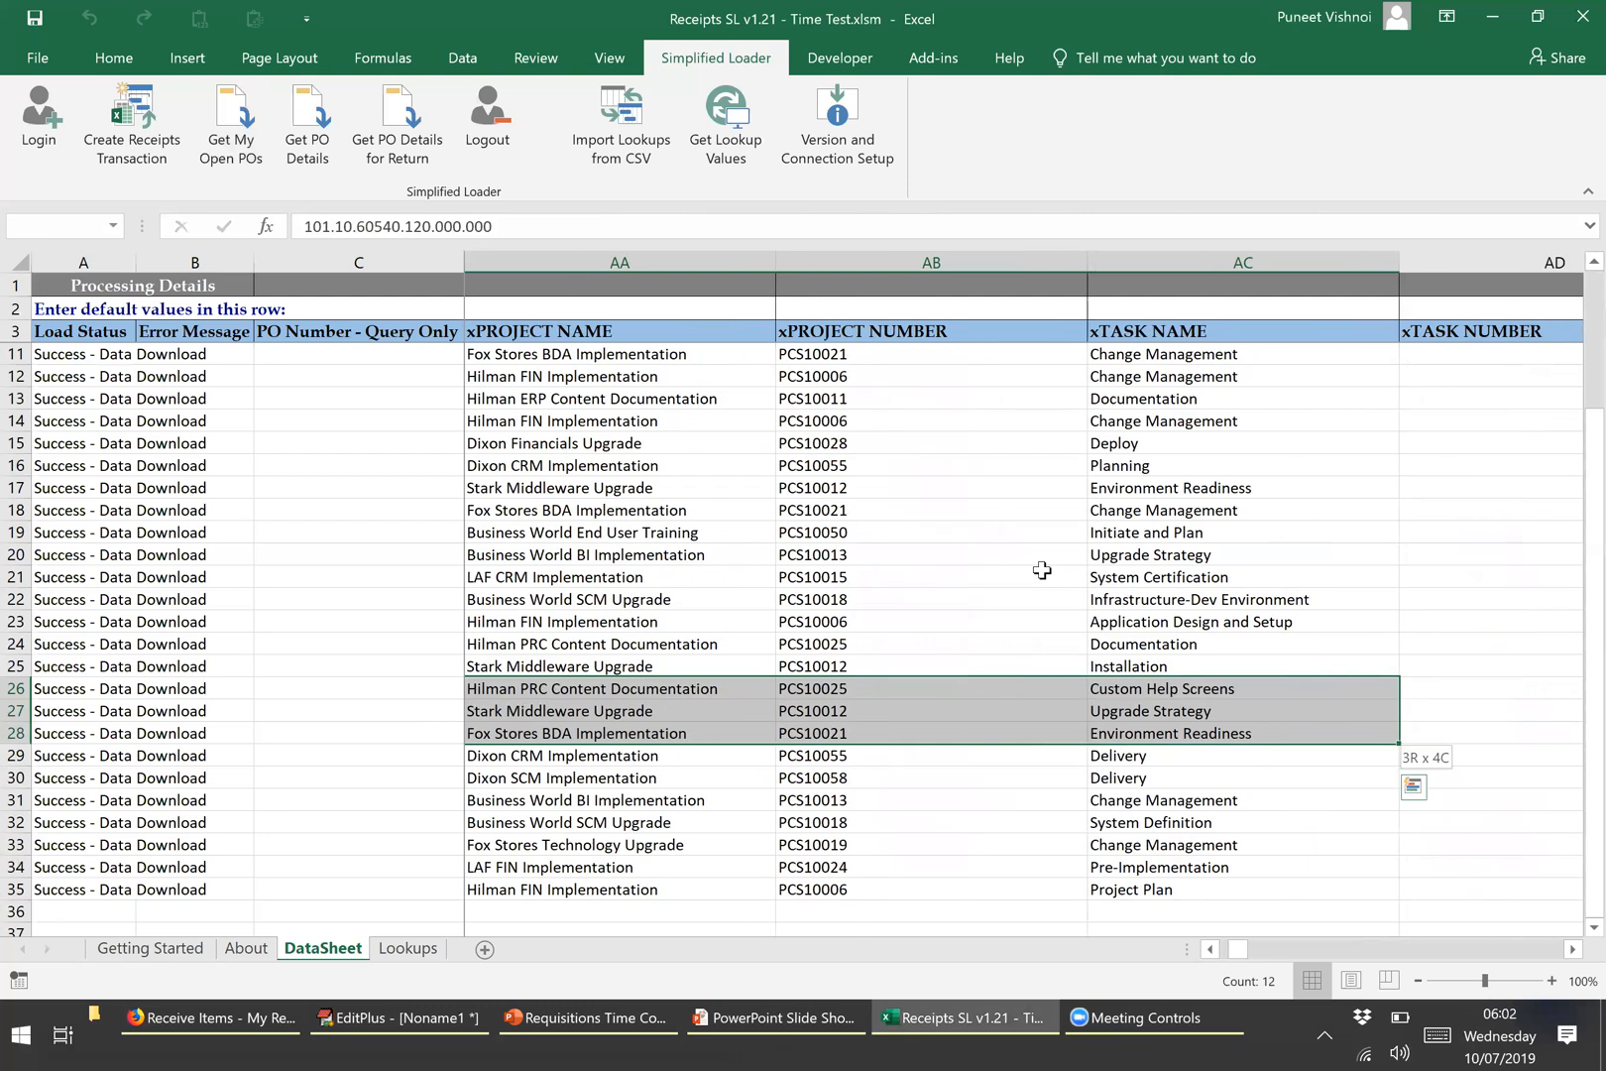
{"action": "key", "text": "shift+Right"}
{"action": "key", "text": "shift+Right"}
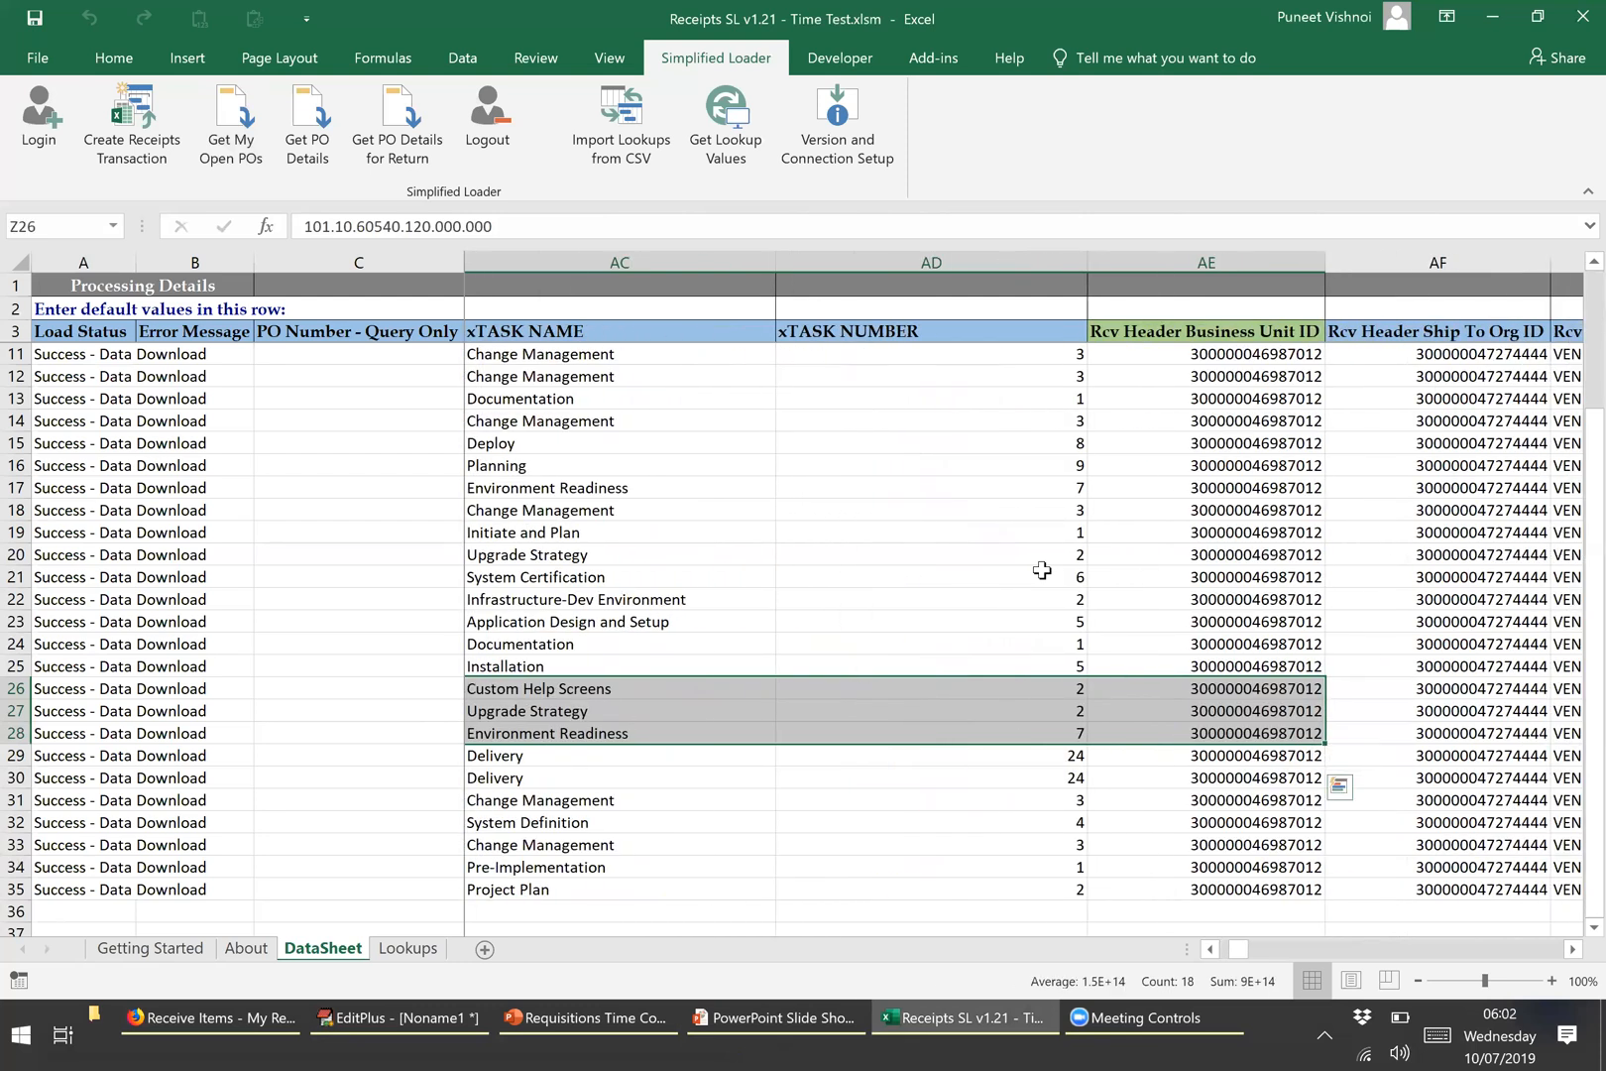
{"action": "key", "text": "shift+Right"}
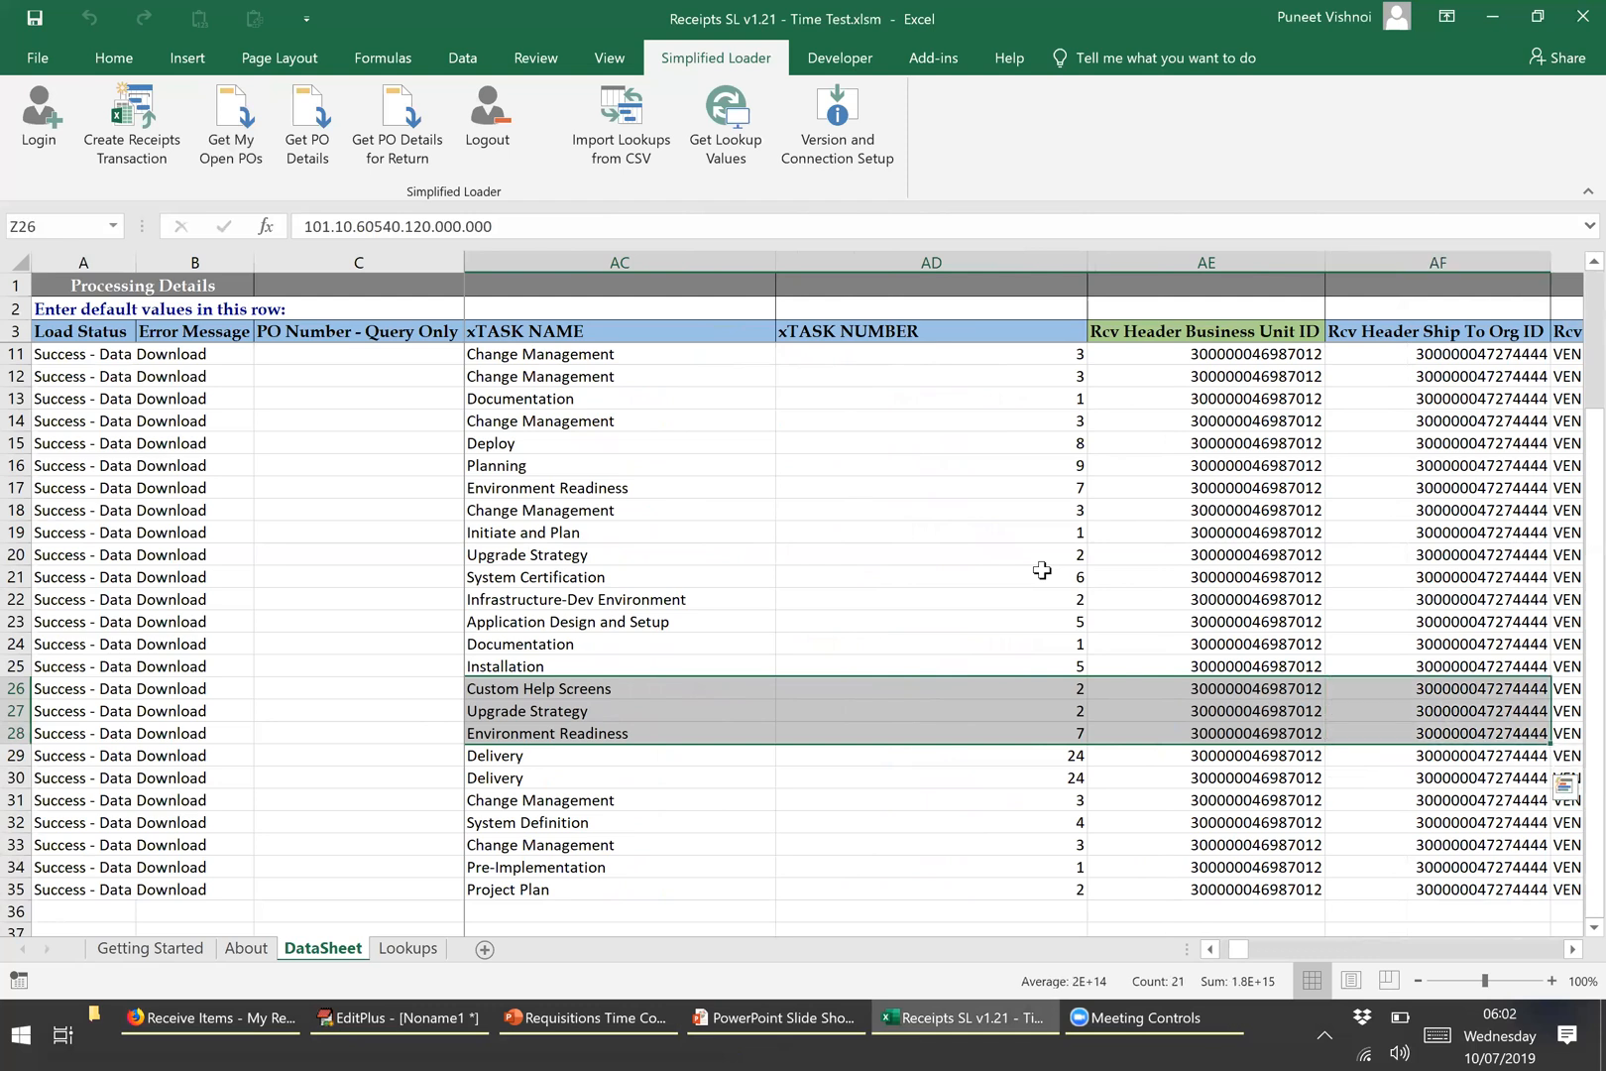
Examine the receipt source, vendor ID, employee ID and ASN type columns of row 26, and return to the row's start.
{"action": "key", "text": "Right"}
{"action": "key", "text": "Right"}
{"action": "key", "text": "Right"}
{"action": "key", "text": "Right"}
{"action": "key", "text": "Right"}
{"action": "key", "text": "Right"}
{"action": "key", "text": "Right"}
{"action": "key", "text": "Right"}
{"action": "key", "text": "Right"}
{"action": "key", "text": "Right"}
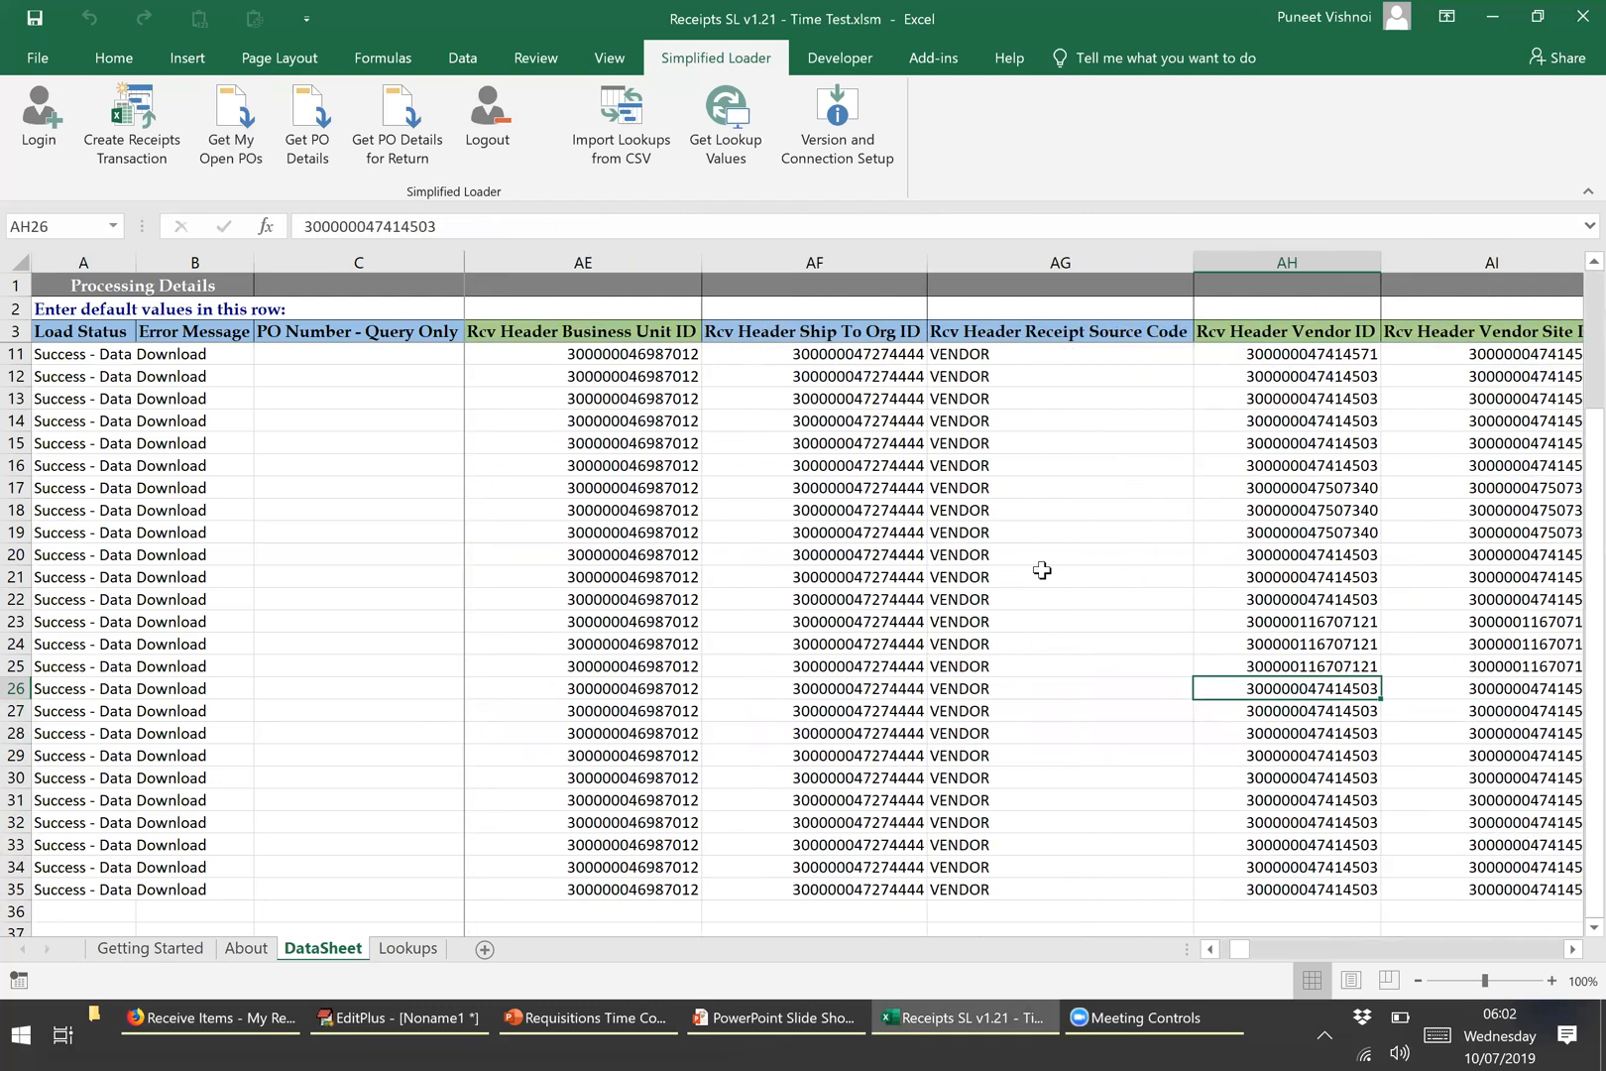
{"action": "key", "text": "Right"}
{"action": "key", "text": "Right"}
{"action": "key", "text": "Left"}
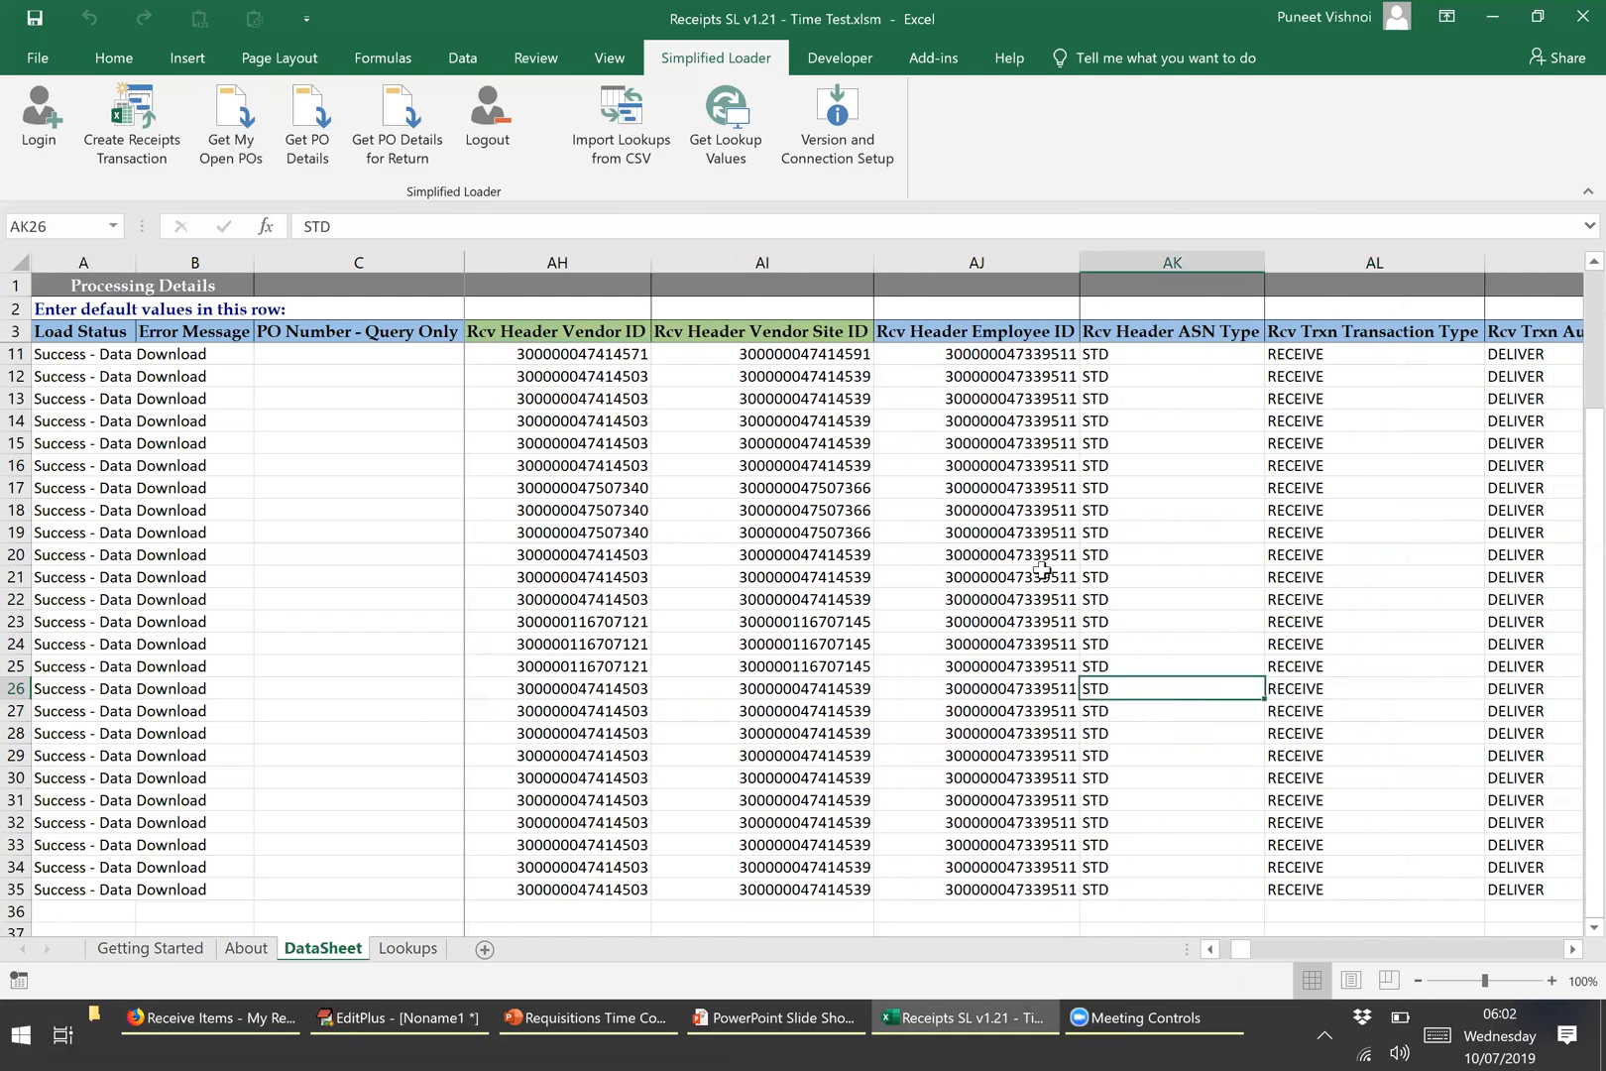
{"action": "key", "text": "Left"}
{"action": "key", "text": "Left"}
{"action": "key", "text": "Left"}
{"action": "key", "text": "Home"}
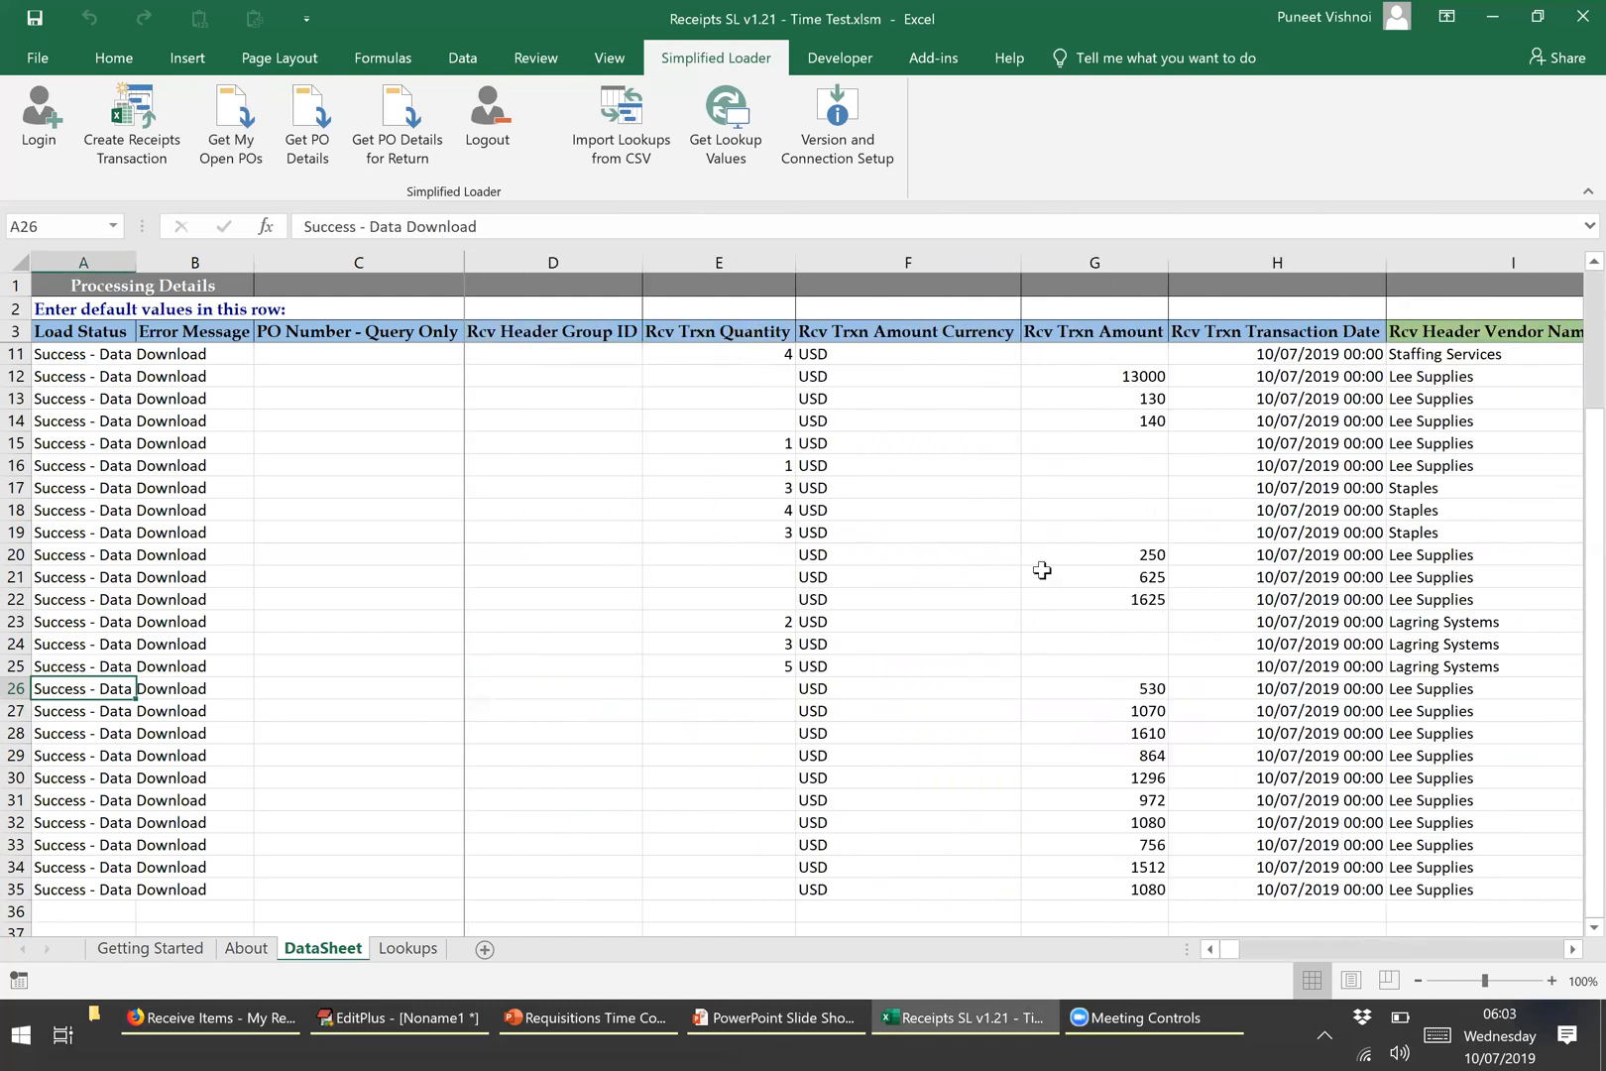
Examine row 26 from the transaction quantity and amount through the vendor and document number columns.
{"action": "key", "text": "Right"}
{"action": "key", "text": "Right"}
{"action": "key", "text": "Right"}
{"action": "key", "text": "Right"}
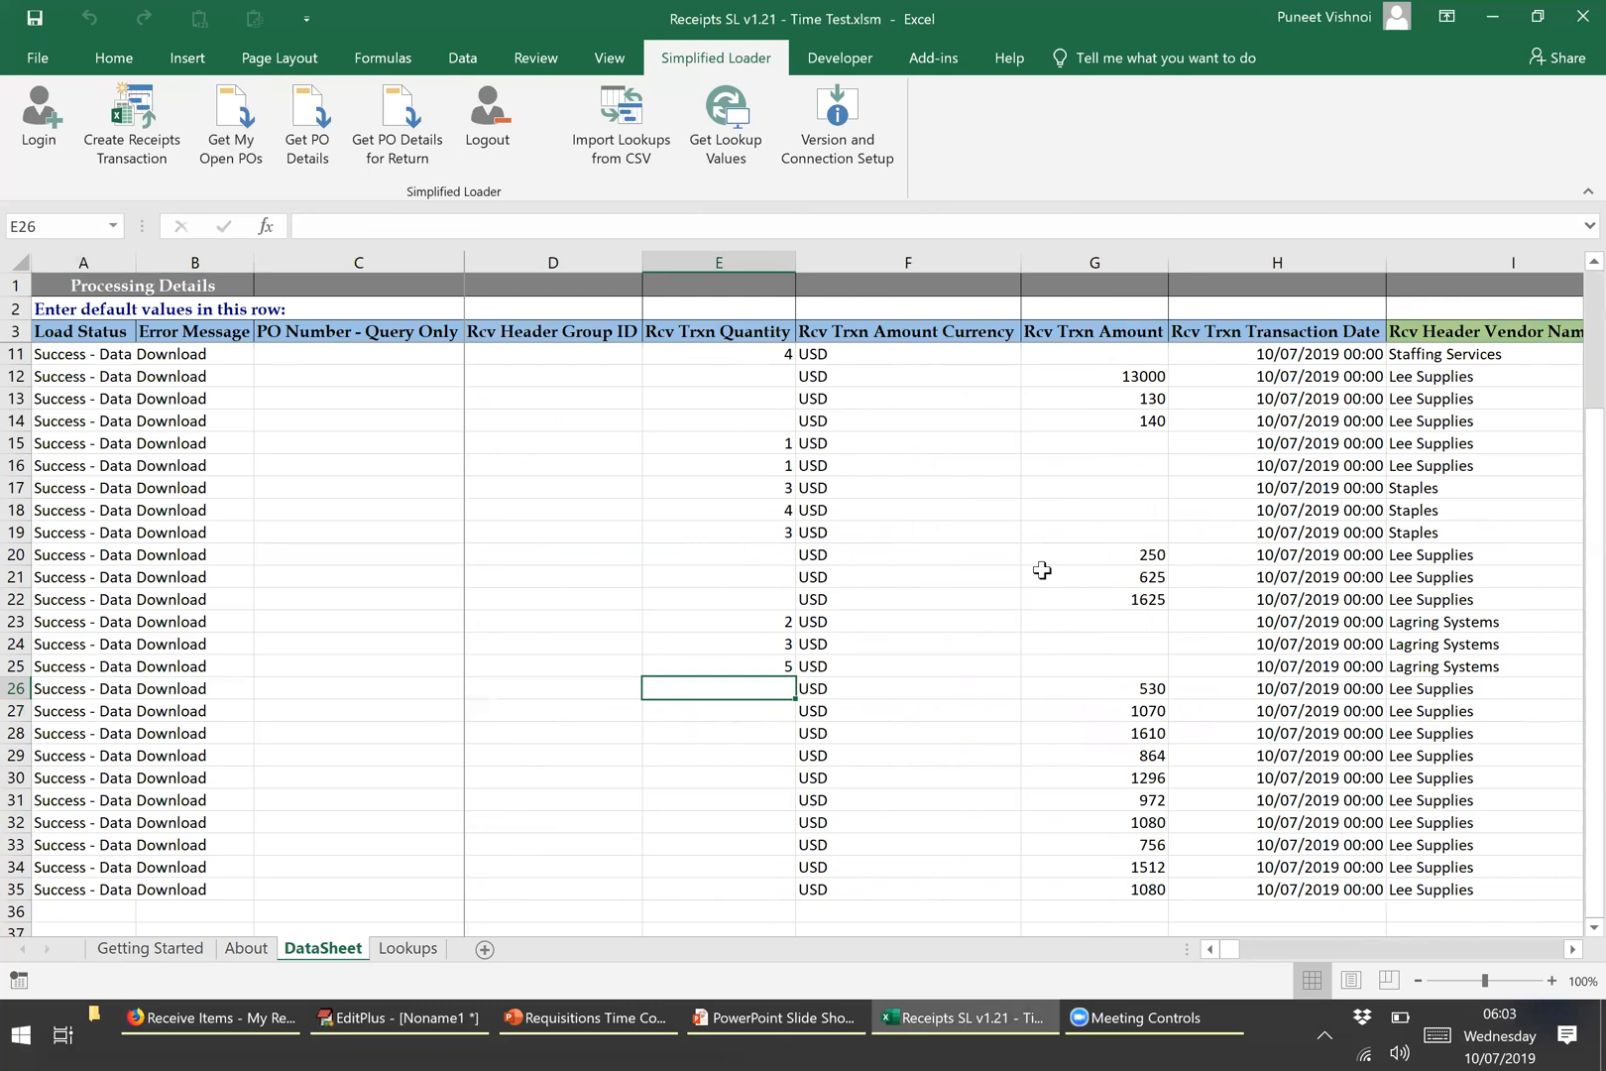
{"action": "key", "text": "Right"}
{"action": "key", "text": "Right"}
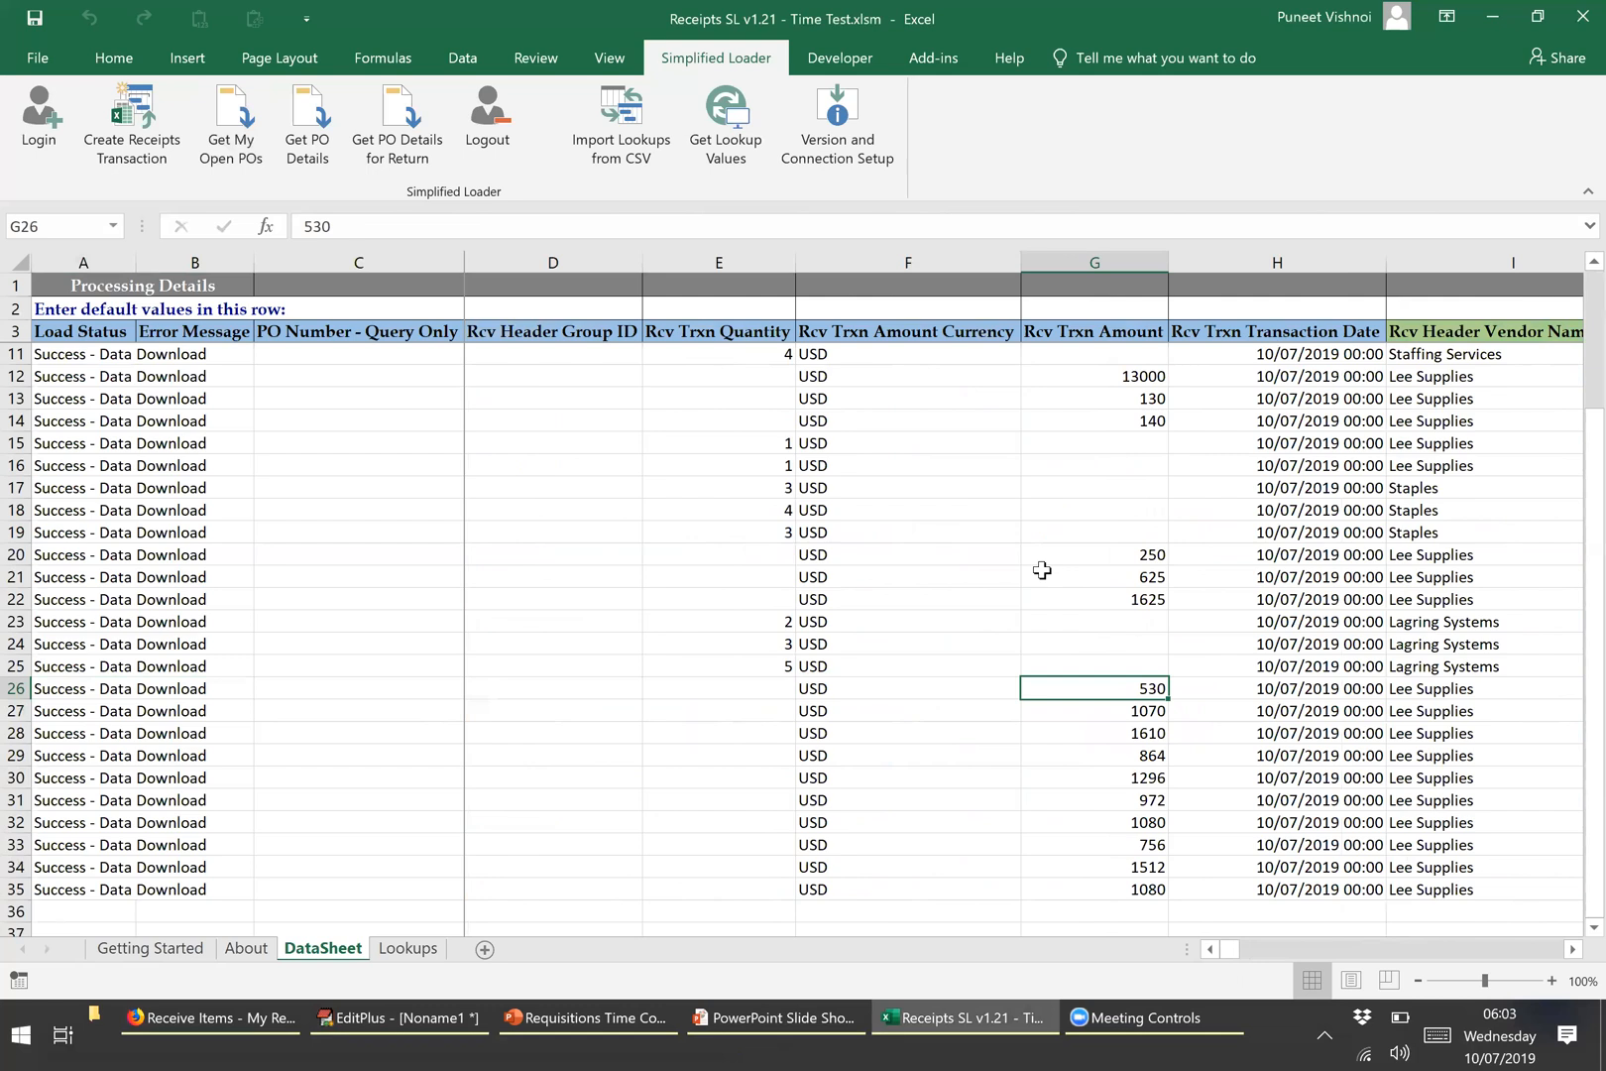
{"action": "key", "text": "Right"}
{"action": "key", "text": "Right"}
{"action": "key", "text": "Right"}
{"action": "key", "text": "Right"}
{"action": "key", "text": "Left"}
{"action": "key", "text": "Left"}
{"action": "key", "text": "Right"}
{"action": "key", "text": "Right"}
{"action": "key", "text": "Right"}
{"action": "key", "text": "Right"}
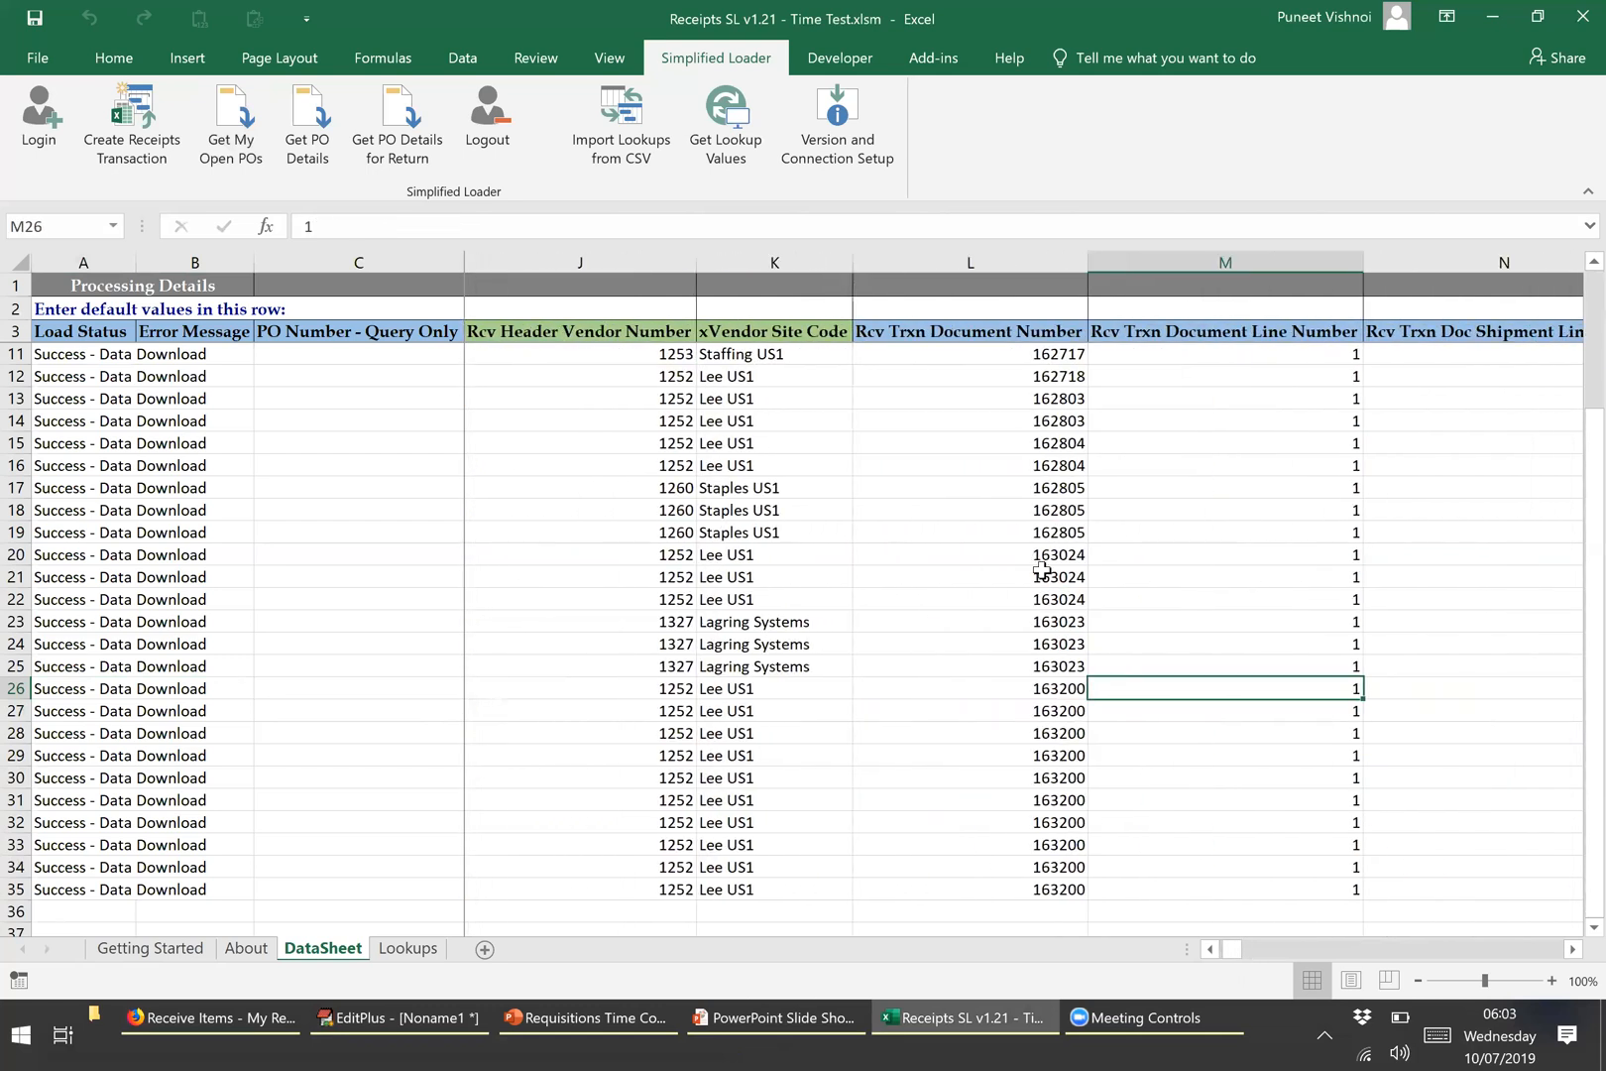
Copy the Lee Supplies document number from L26 into the PO Number - Query Only cell C38.
{"action": "key", "text": "Left"}
{"action": "key", "text": "ctrl+c"}
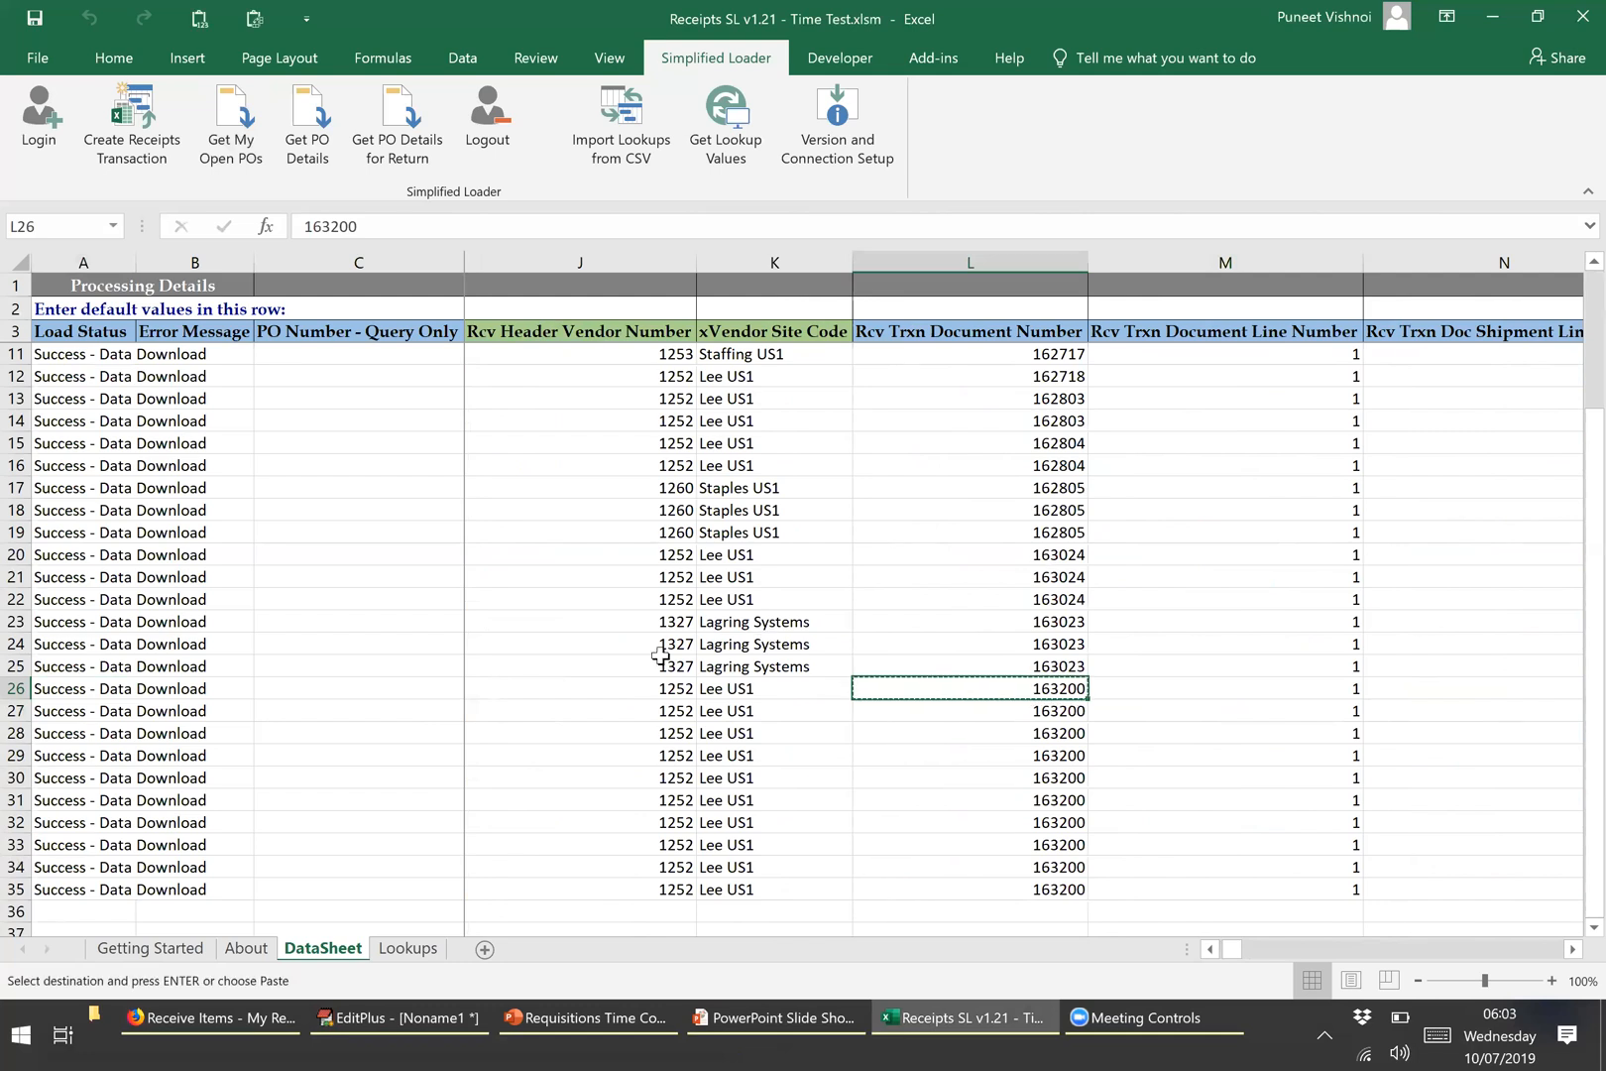
{"action": "scroll", "coordinate": [422, 731], "scroll_direction": "down", "scroll_amount": 3}
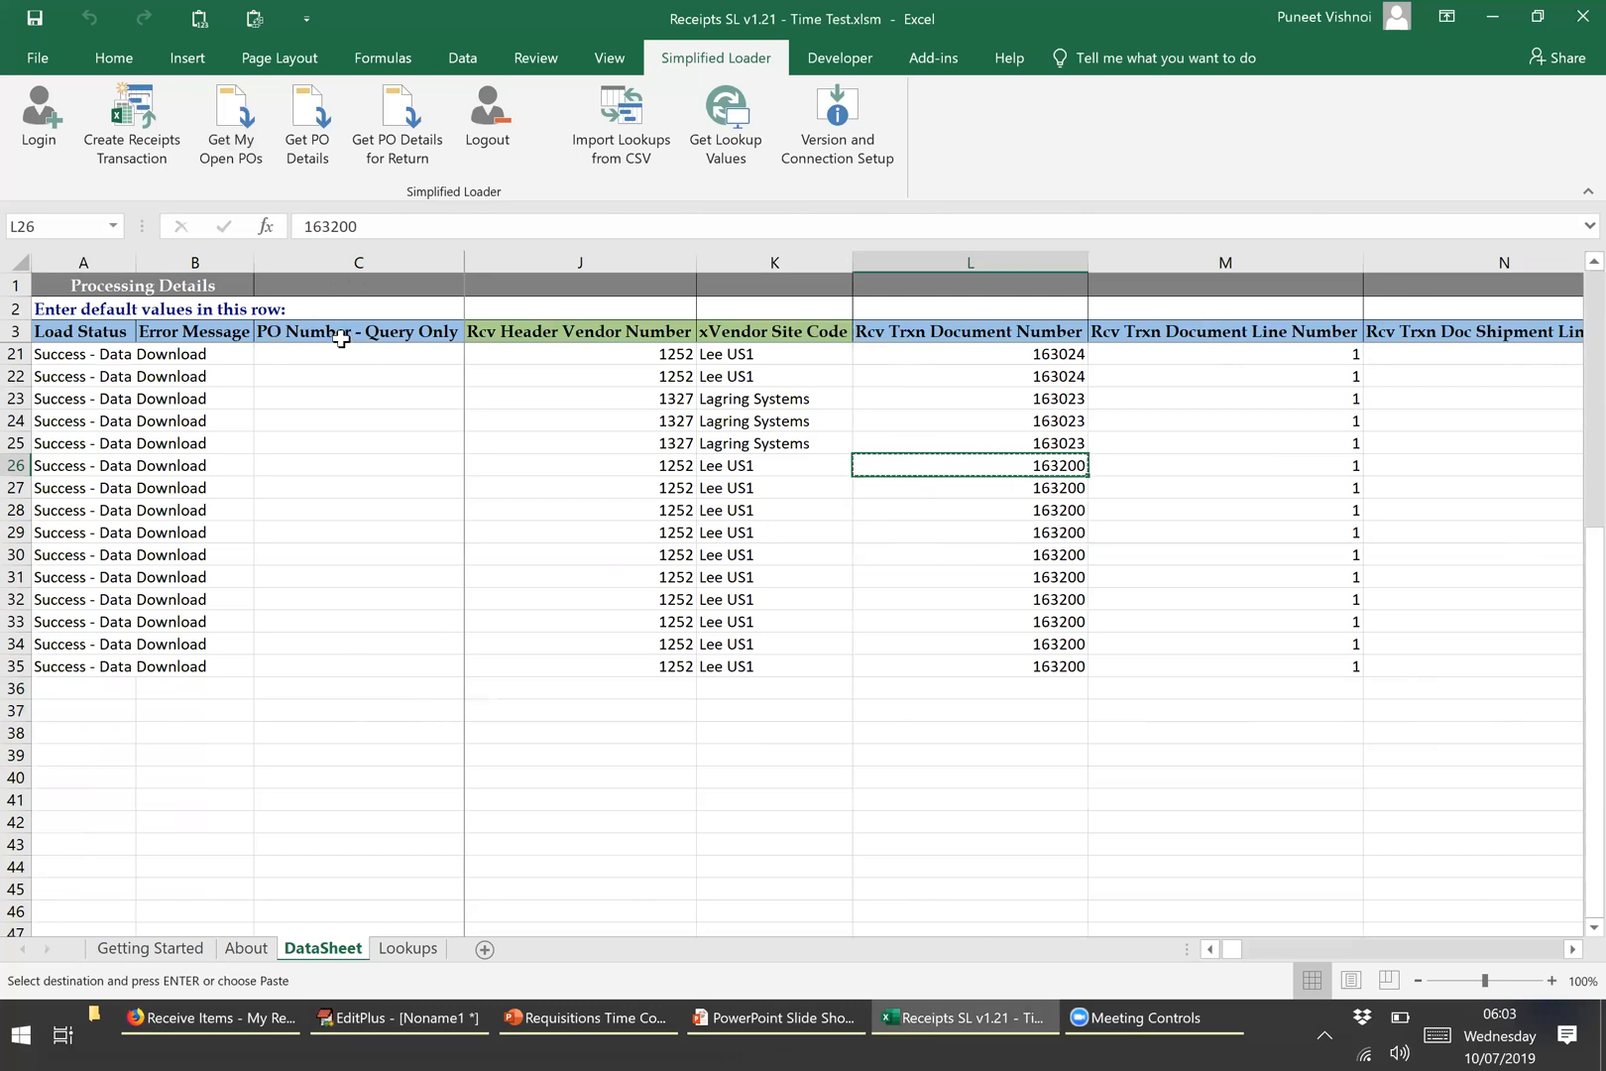
{"action": "left_click", "coordinate": [321, 729]}
{"action": "key", "text": "ctrl+v"}
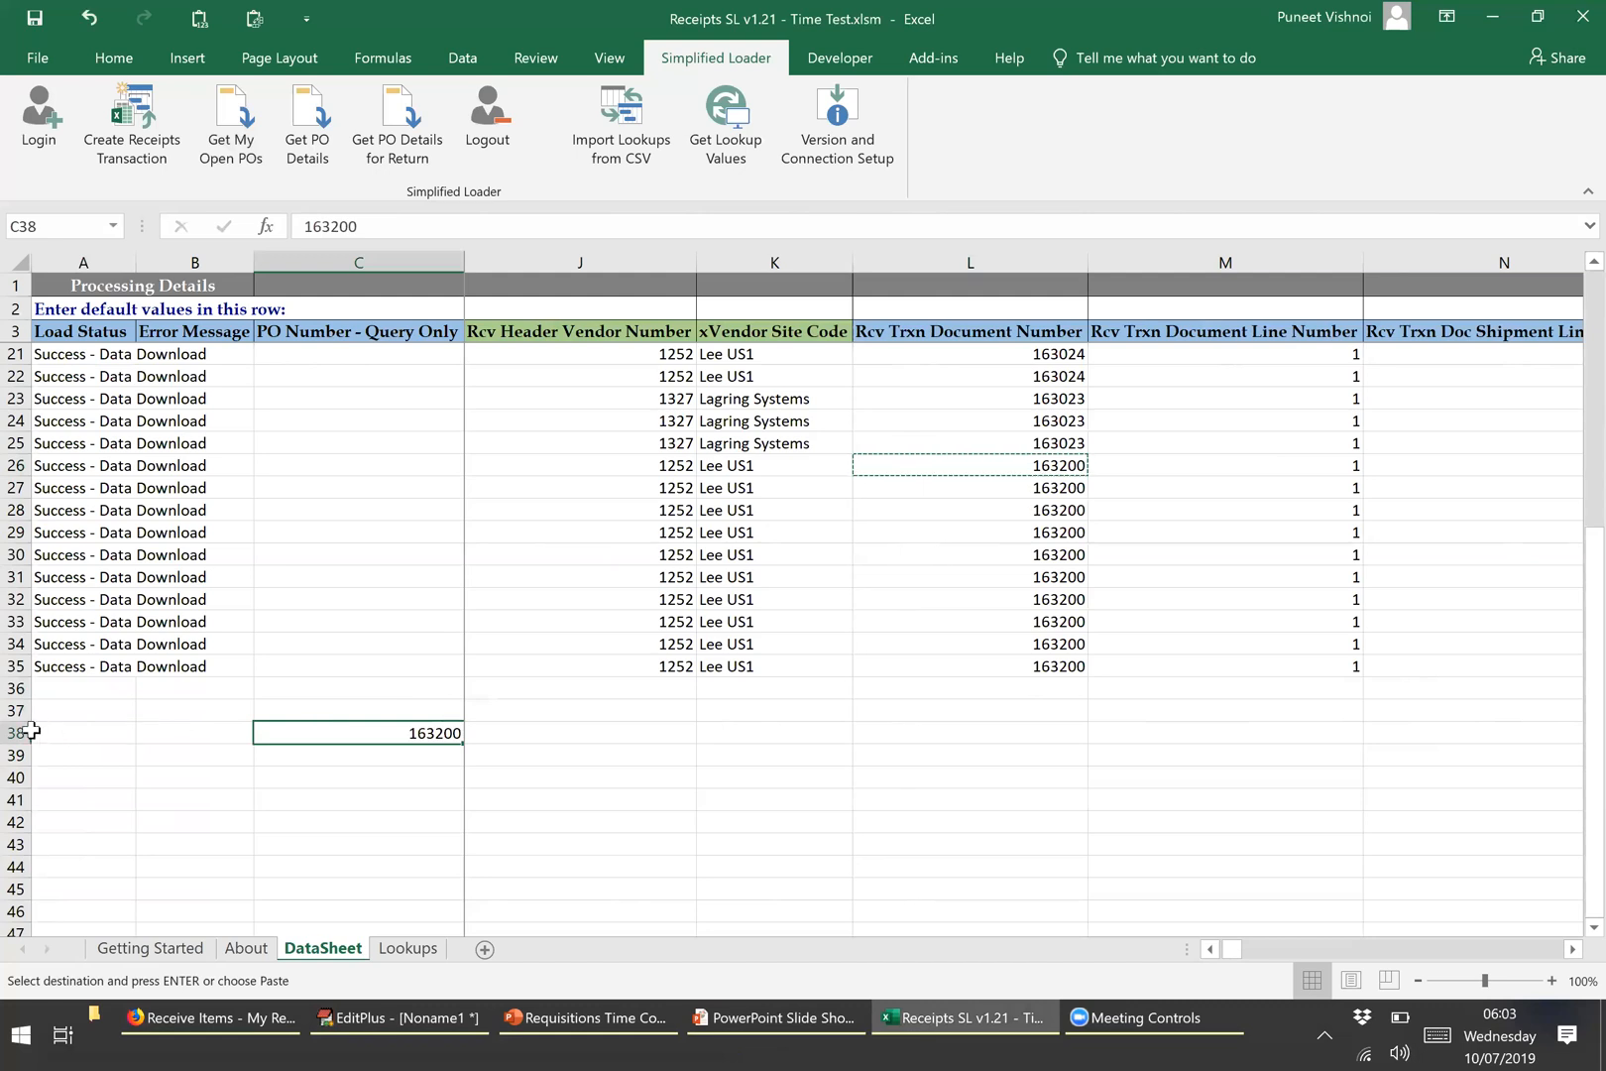
Download the PO details for the PO number queried in row 38, and review the lines loaded below it.
{"action": "left_click", "coordinate": [14, 732]}
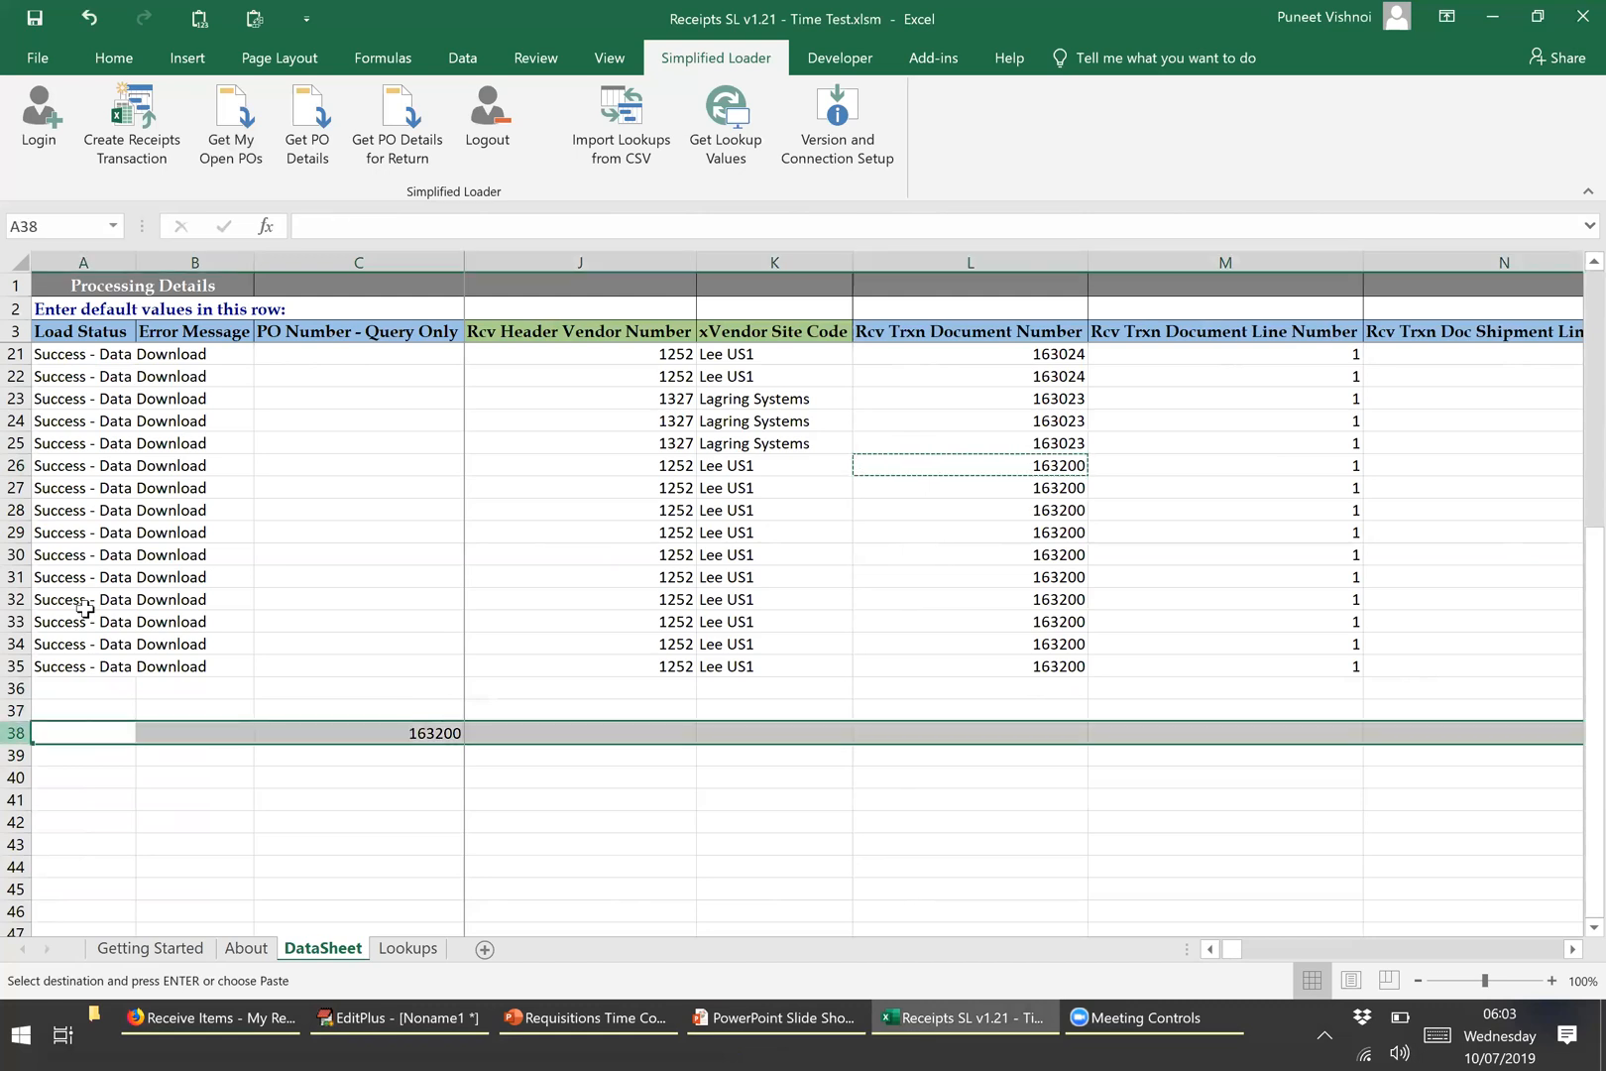
{"action": "left_click", "coordinate": [314, 121]}
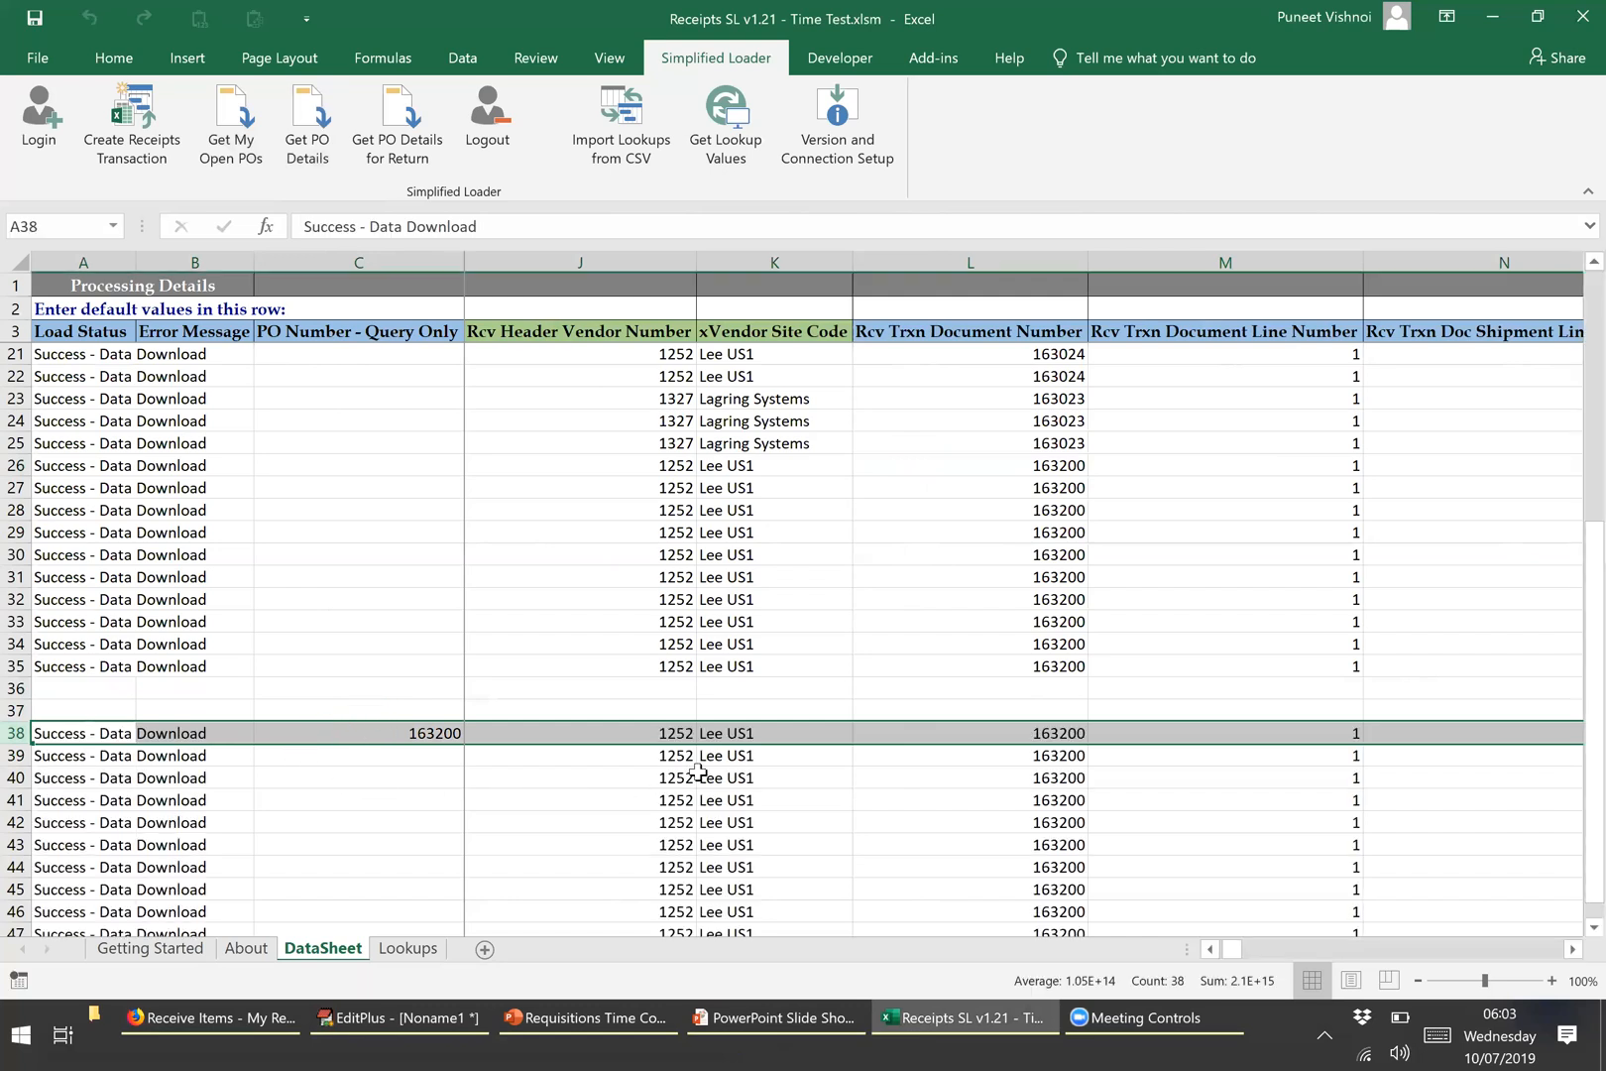
{"action": "scroll", "coordinate": [699, 773], "scroll_direction": "down", "scroll_amount": 2}
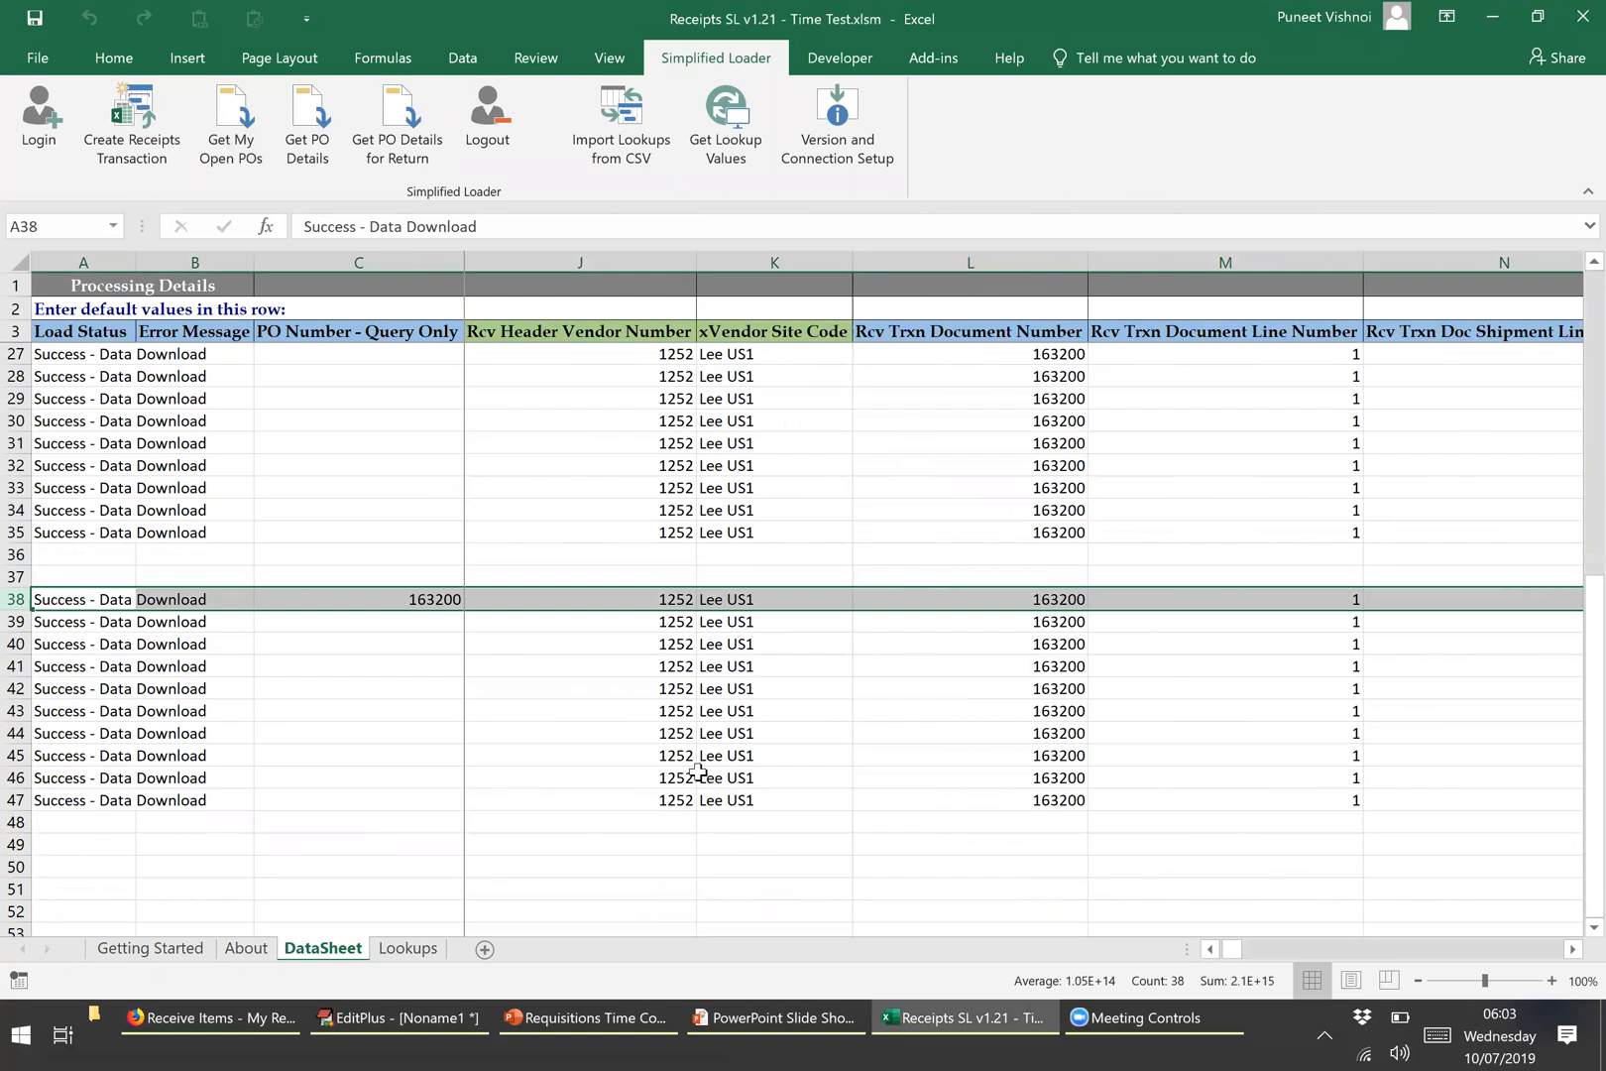
Check the start time on the system clock, and download my open POs into the sheet starting at A50.
{"action": "left_click", "coordinate": [82, 839]}
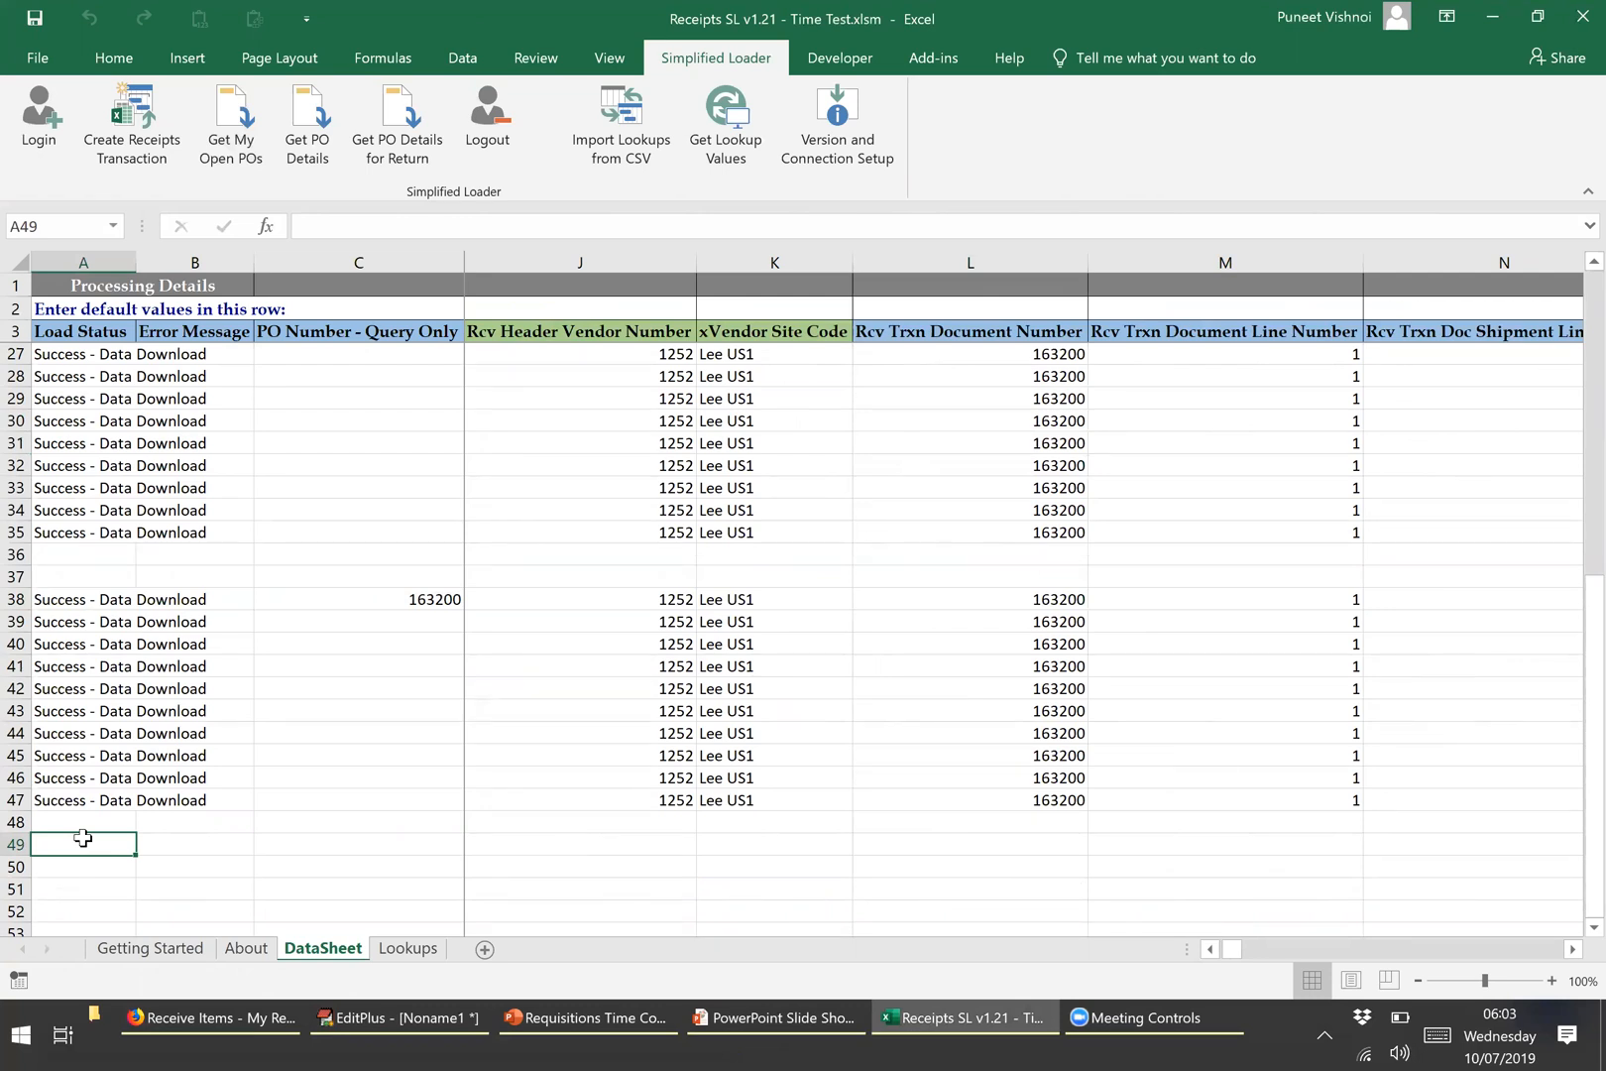
{"action": "key", "text": "Down"}
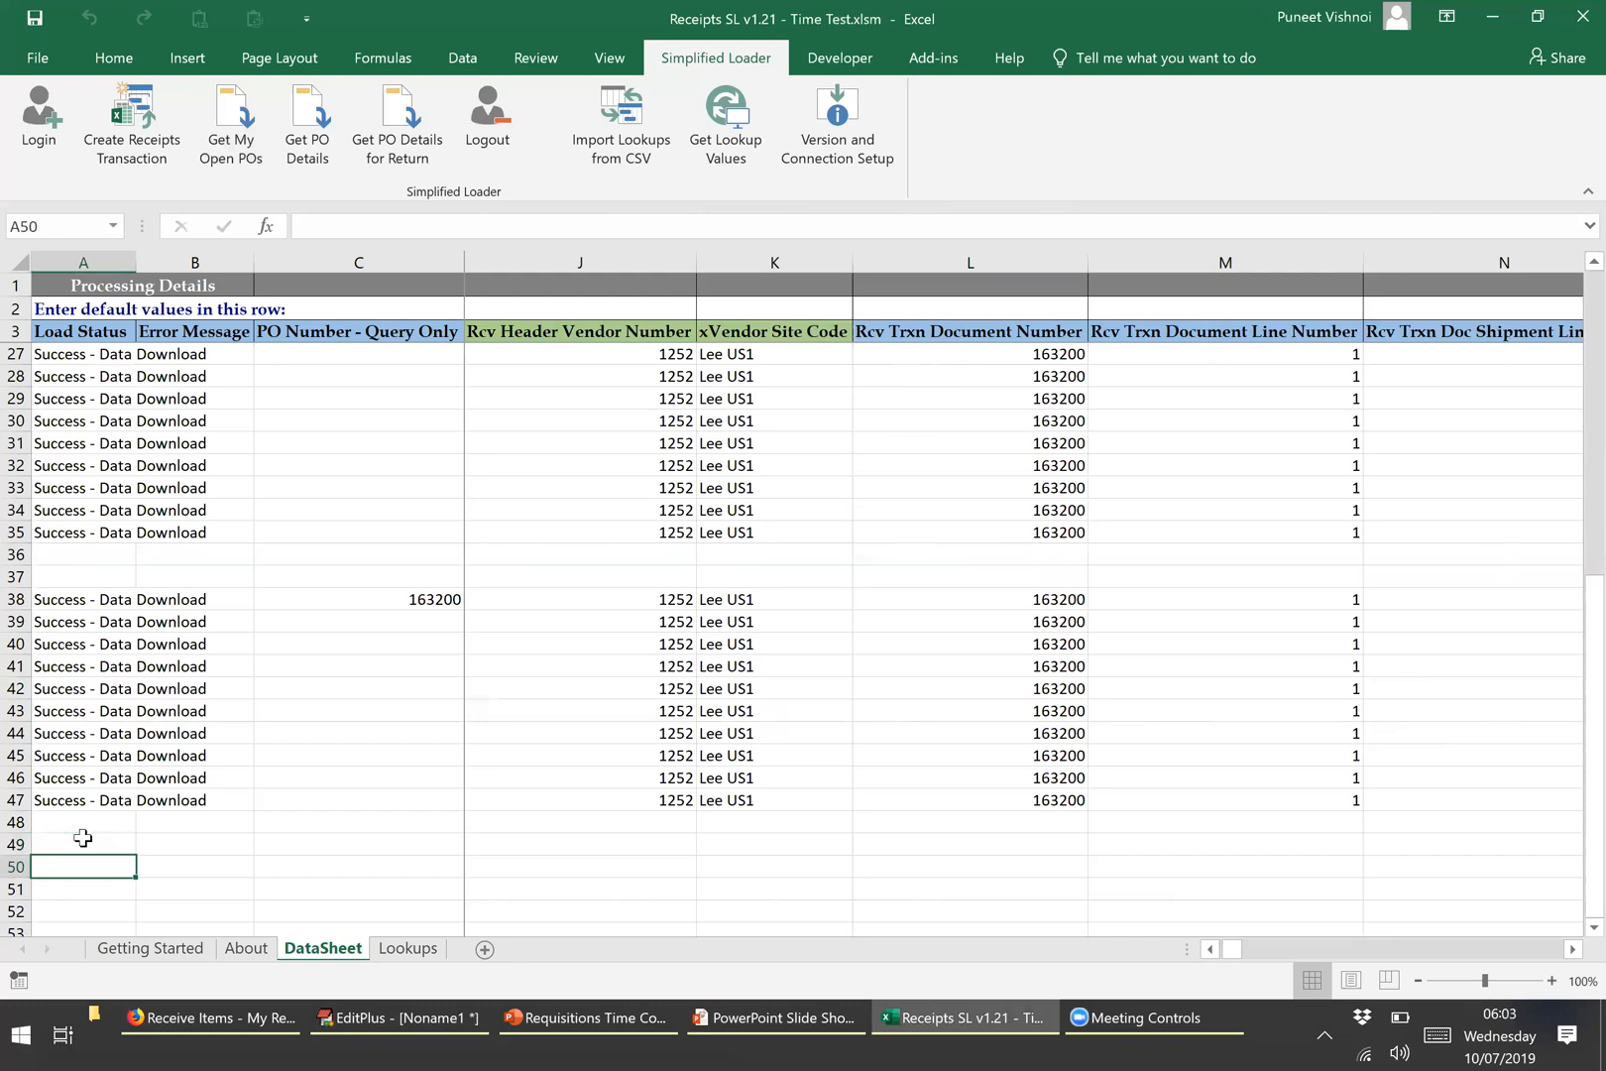
{"action": "scroll", "coordinate": [83, 838], "scroll_direction": "down", "scroll_amount": 4}
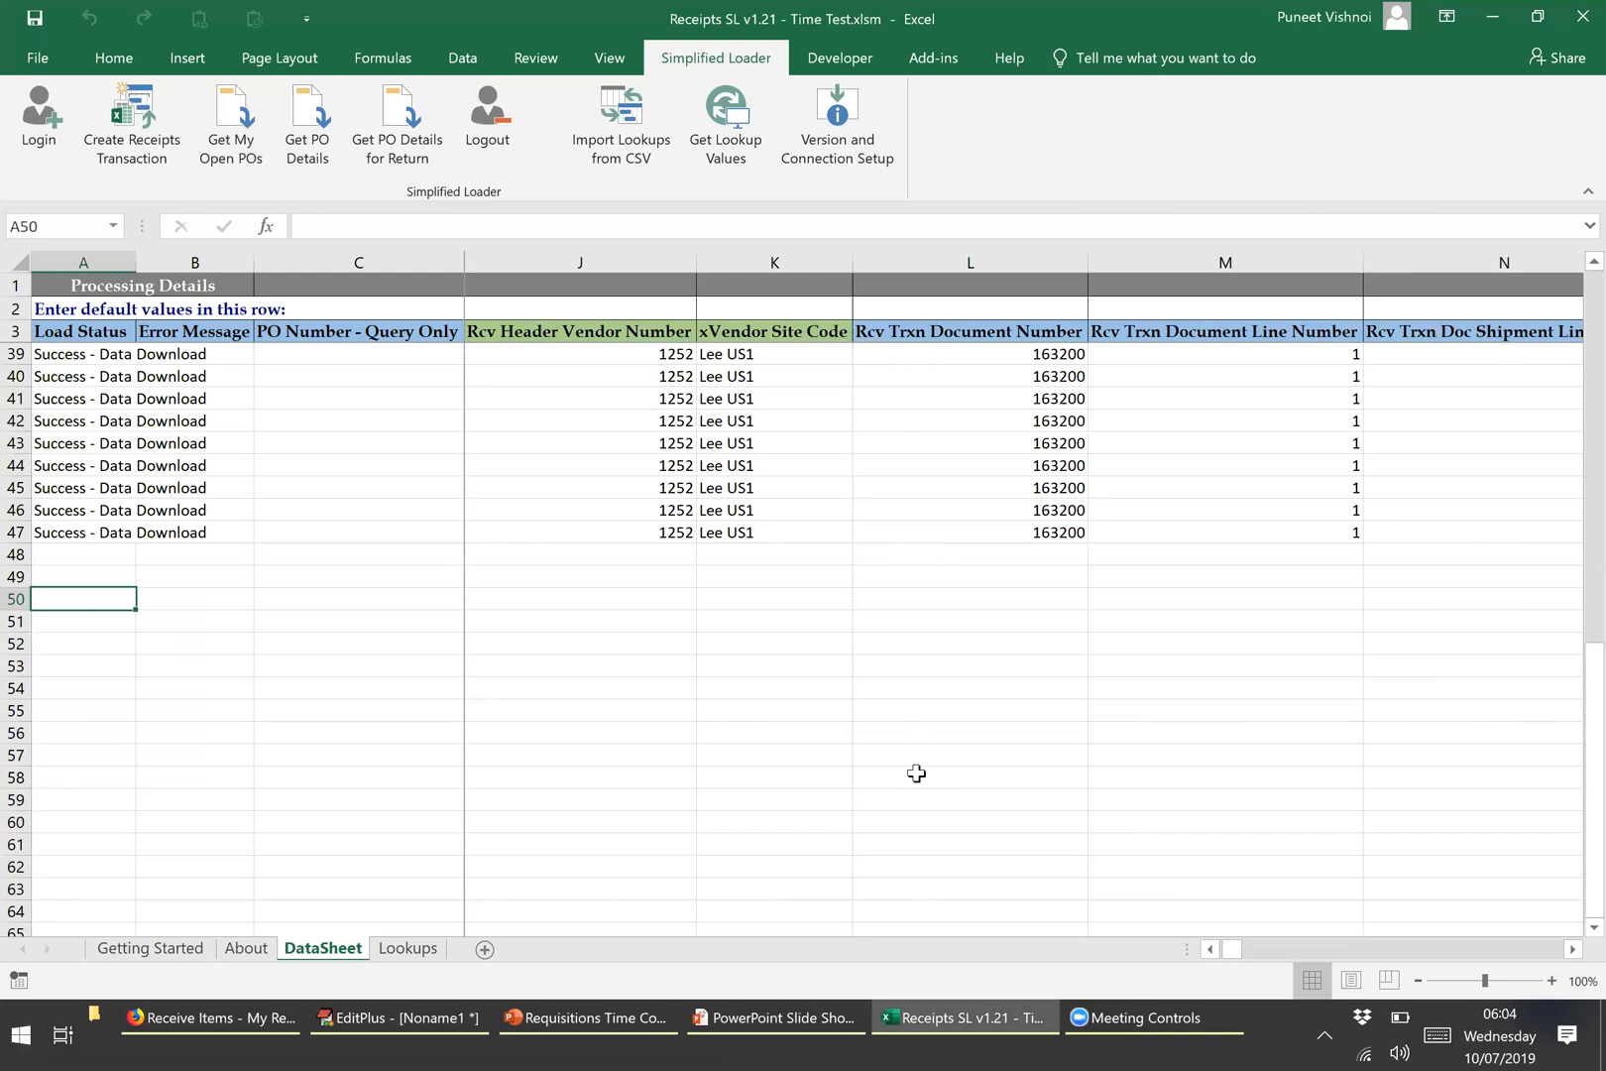
{"action": "left_click", "coordinate": [1499, 1022]}
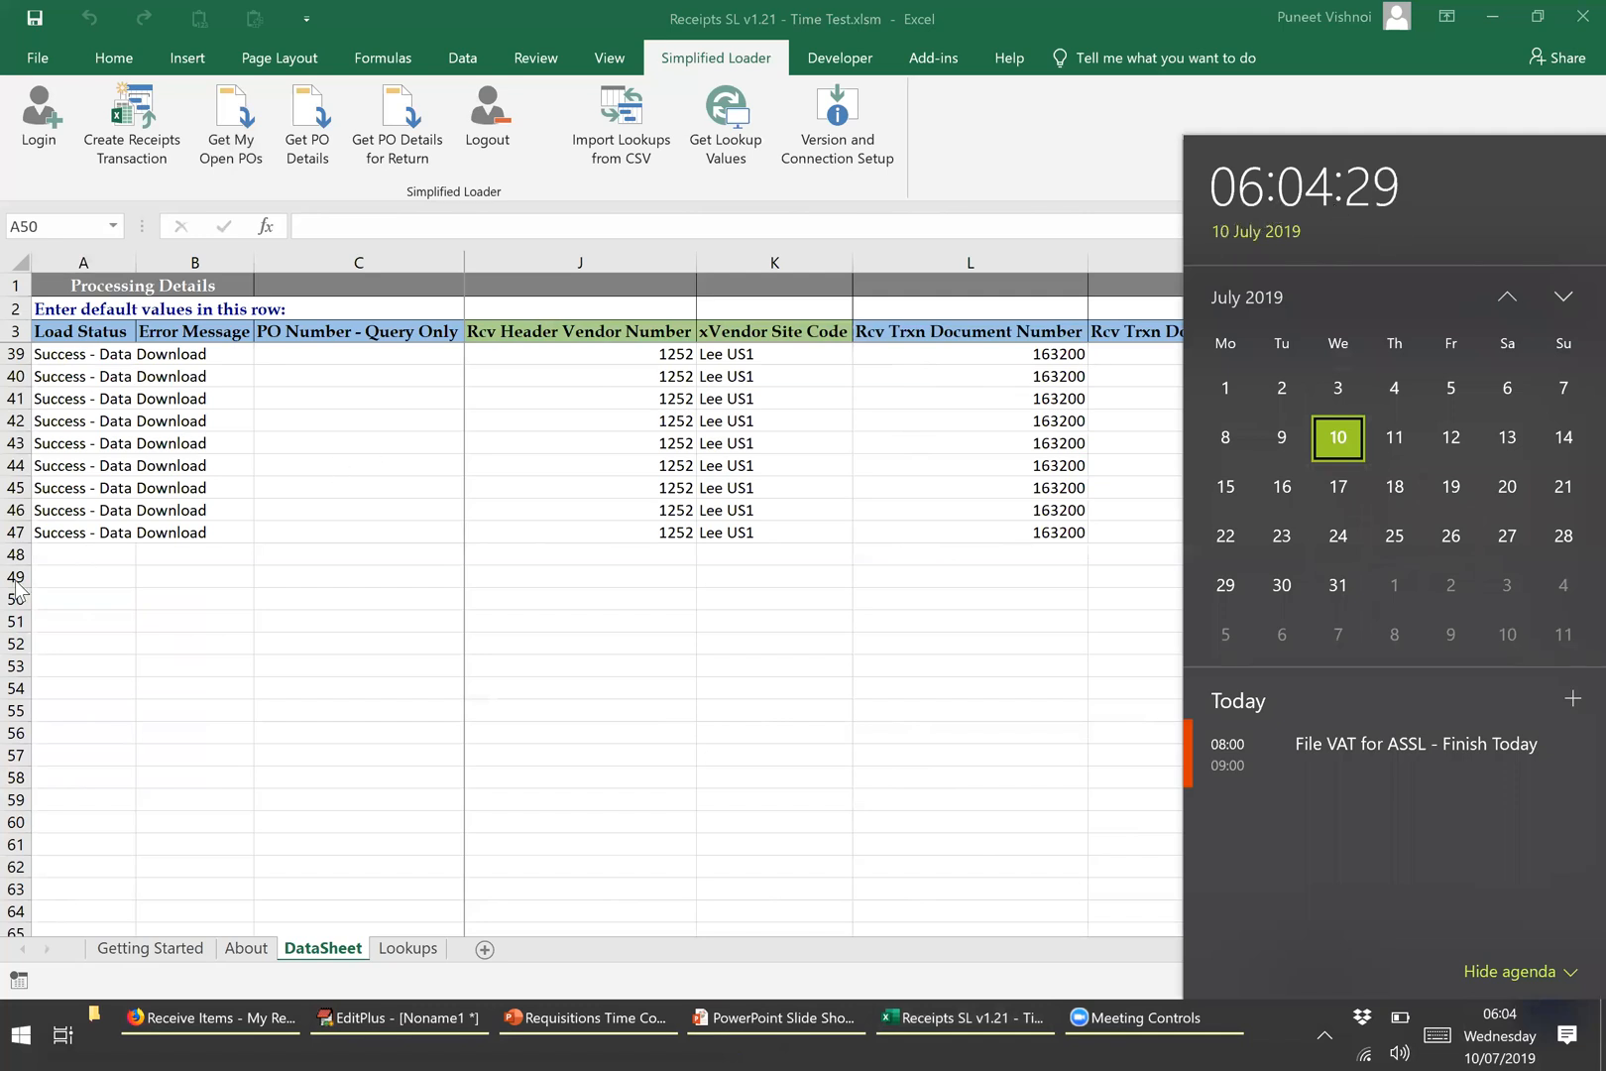
{"action": "left_click", "coordinate": [248, 139]}
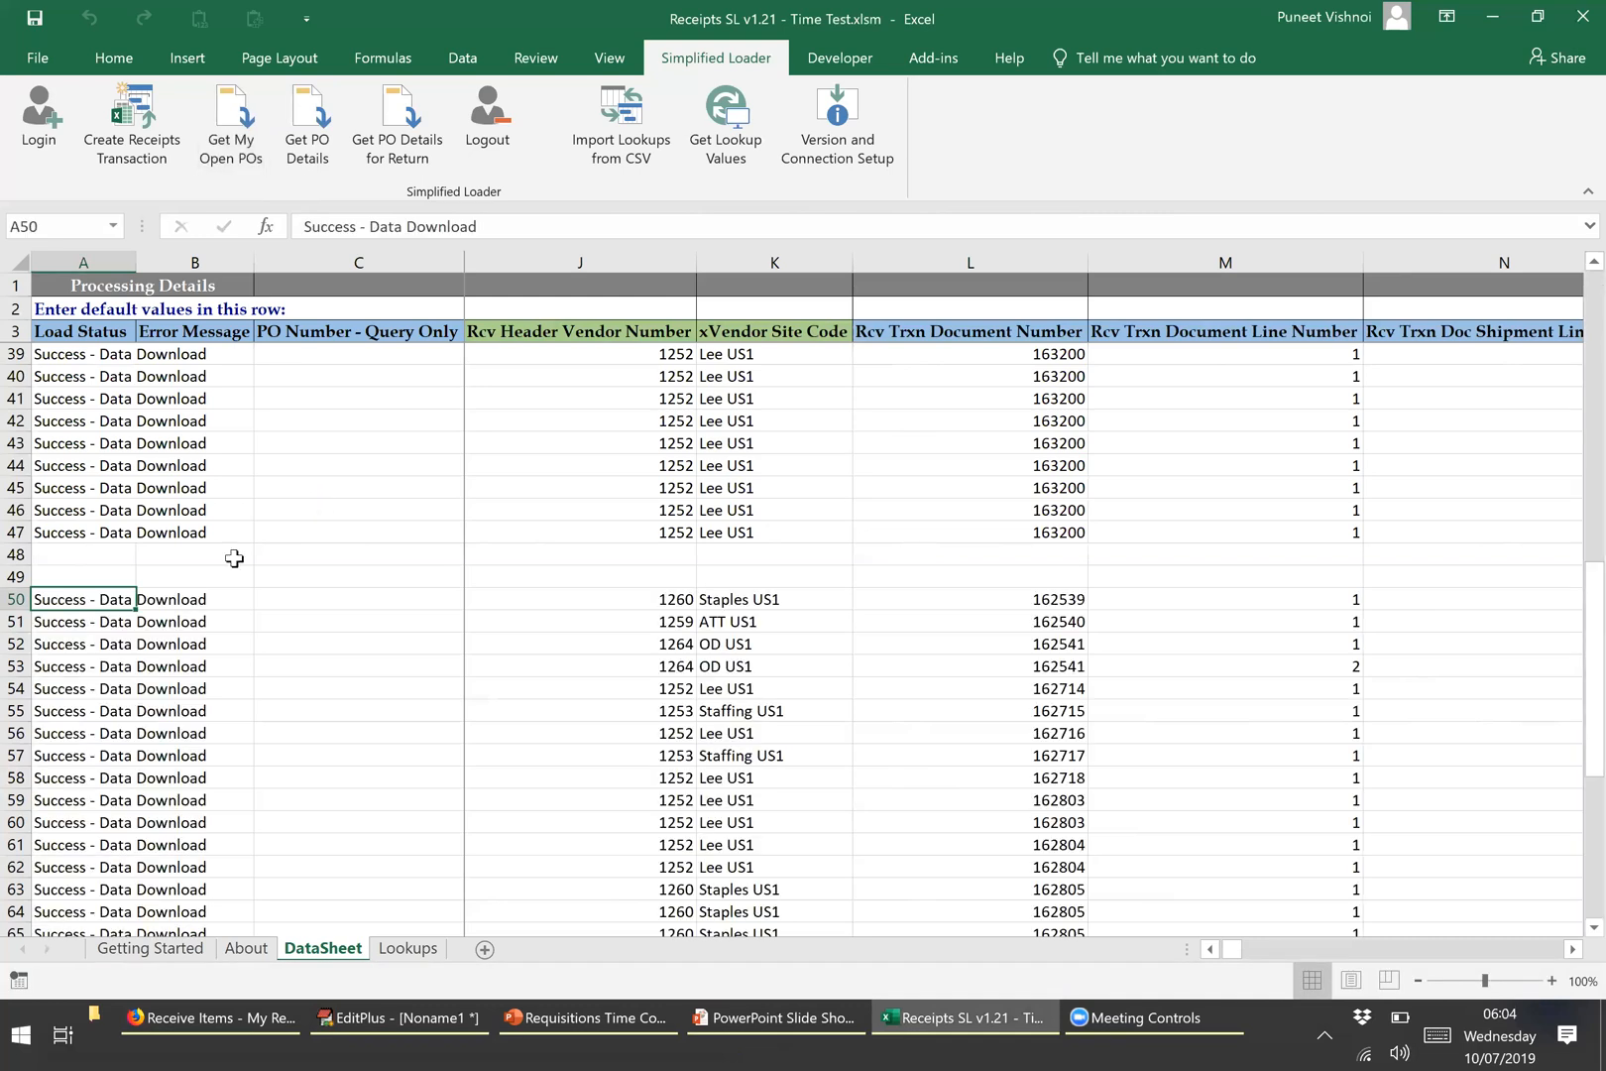
Set the Rcv Trxn Amount of the first three lines of the last Lee Supplies PO, G72:G74, to 10 each.
{"action": "left_click", "coordinate": [1042, 643]}
{"action": "key", "text": "Down"}
{"action": "key", "text": "ctrl+Down"}
{"action": "key", "text": "Up"}
{"action": "key", "text": "Up"}
{"action": "key", "text": "Up"}
{"action": "key", "text": "Up"}
{"action": "key", "text": "Up"}
{"action": "key", "text": "Up"}
{"action": "key", "text": "Up"}
{"action": "key", "text": "Up"}
{"action": "key", "text": "Up"}
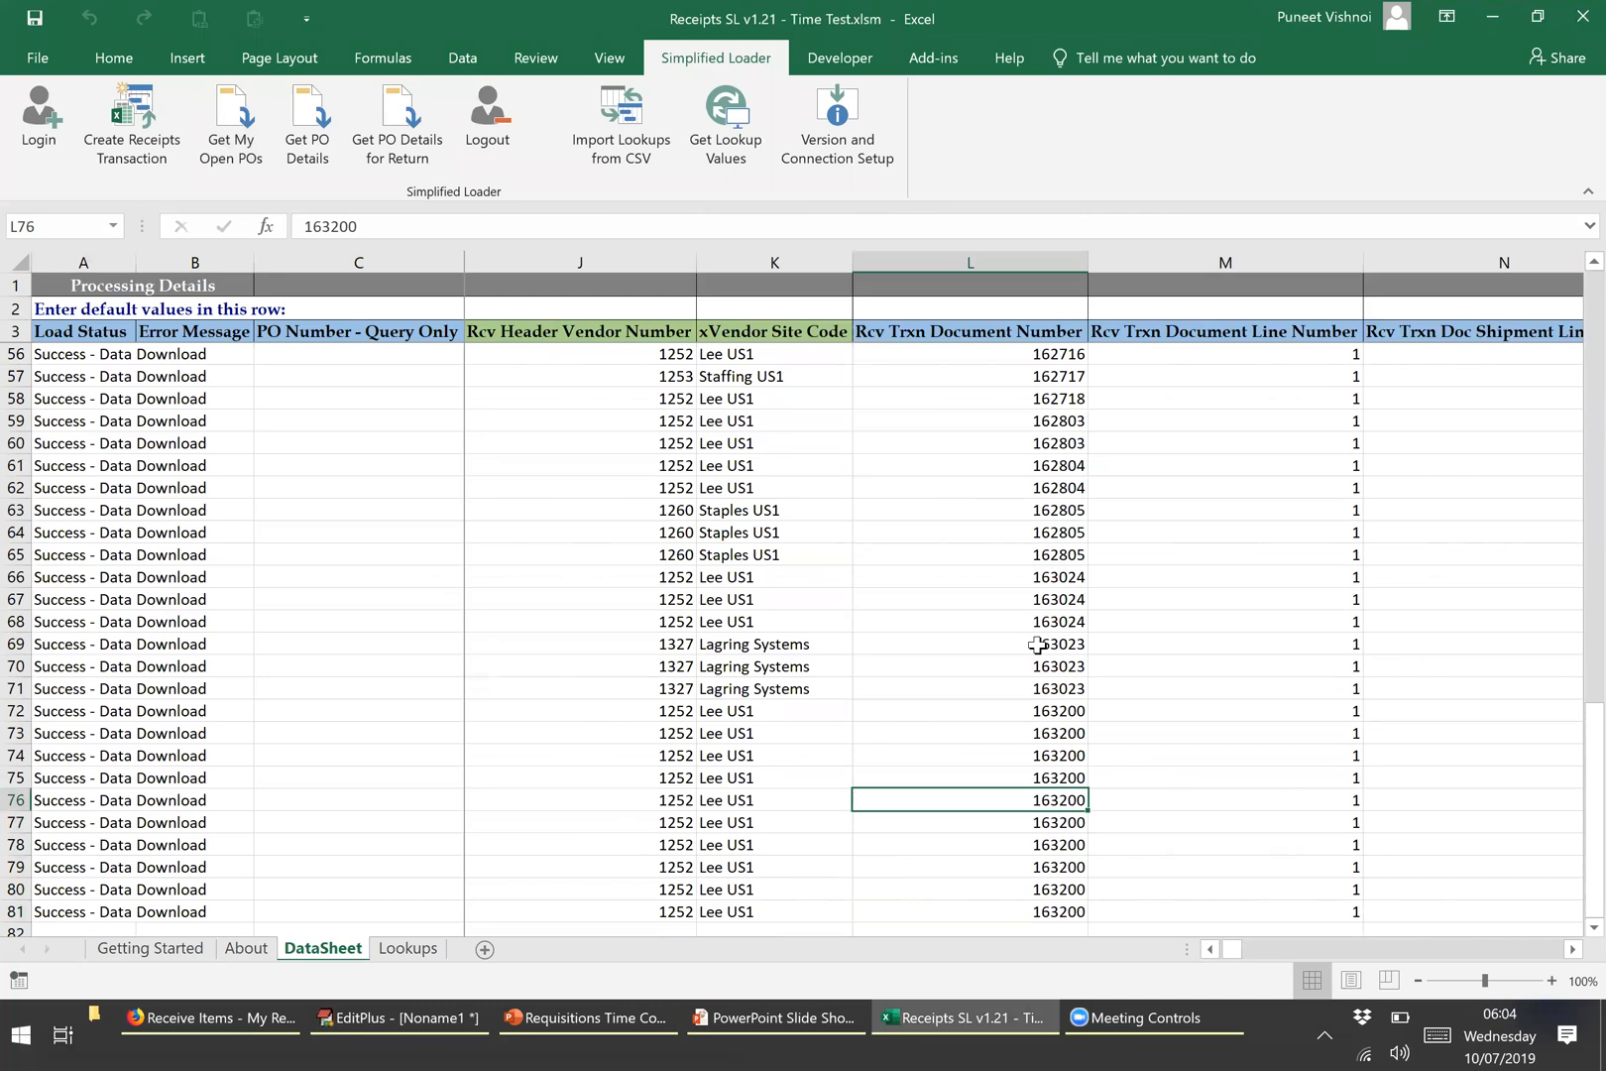
{"action": "key", "text": "Left"}
{"action": "key", "text": "Left"}
{"action": "key", "text": "Left"}
{"action": "key", "text": "Left"}
{"action": "key", "text": "Left"}
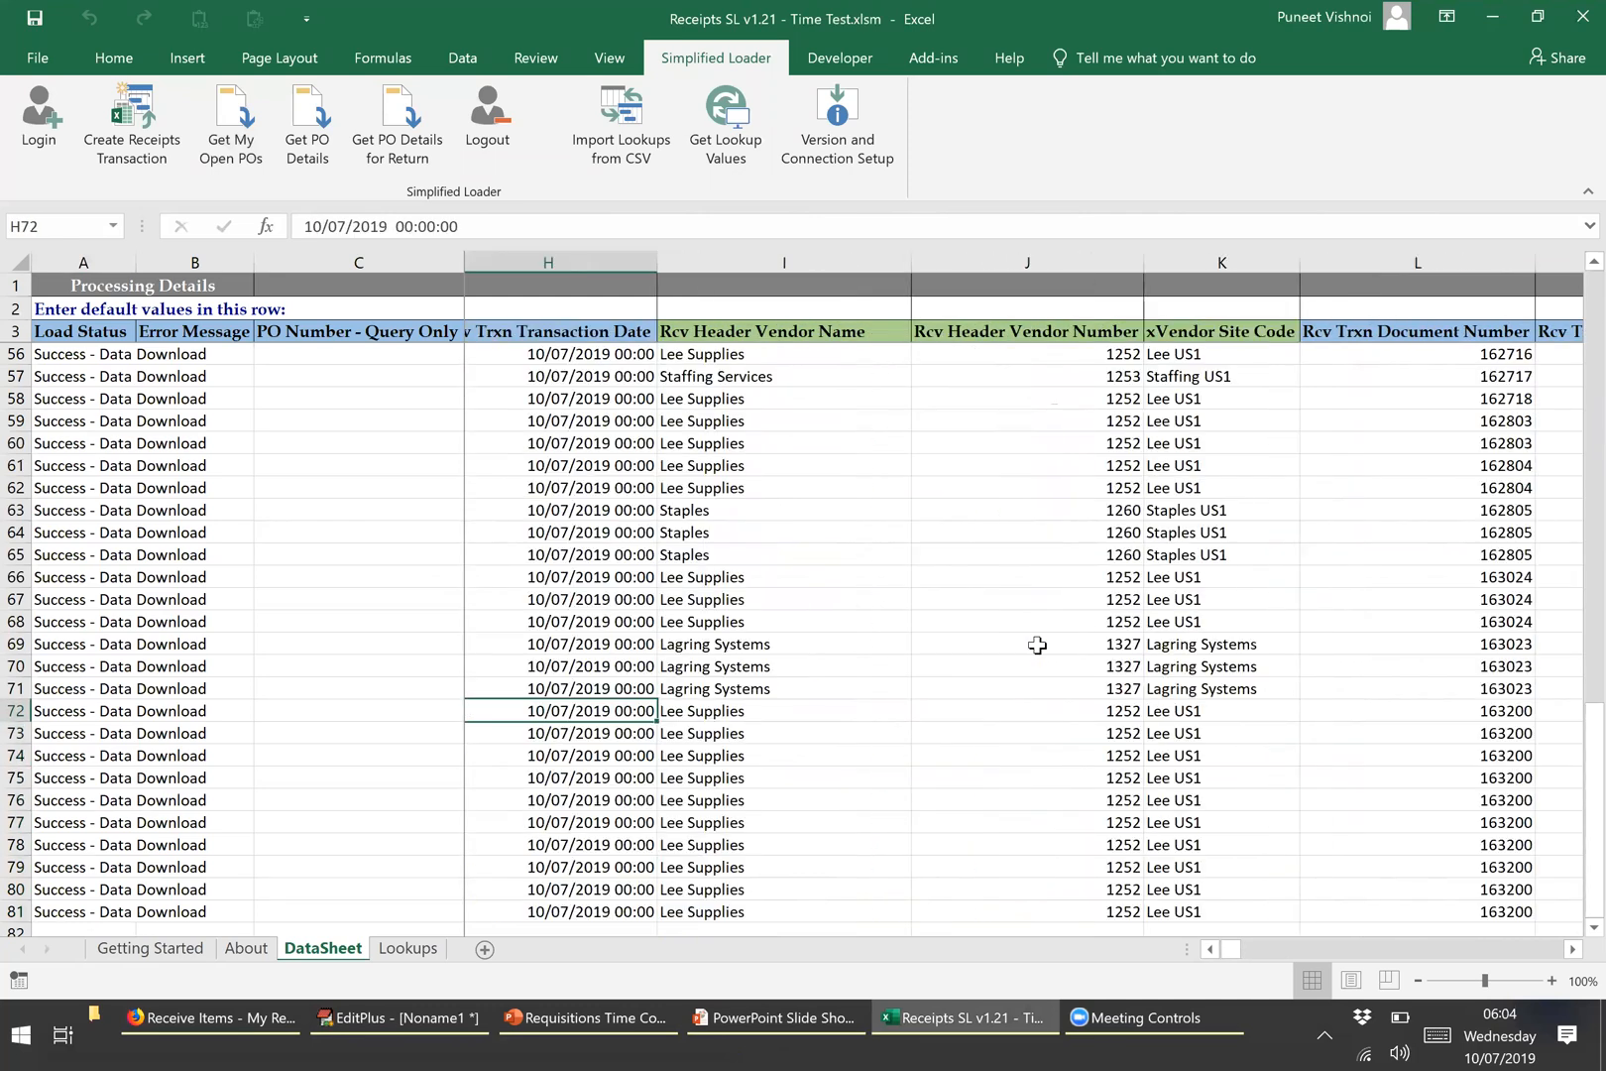
{"action": "key", "text": "Left"}
{"action": "key", "text": "Right"}
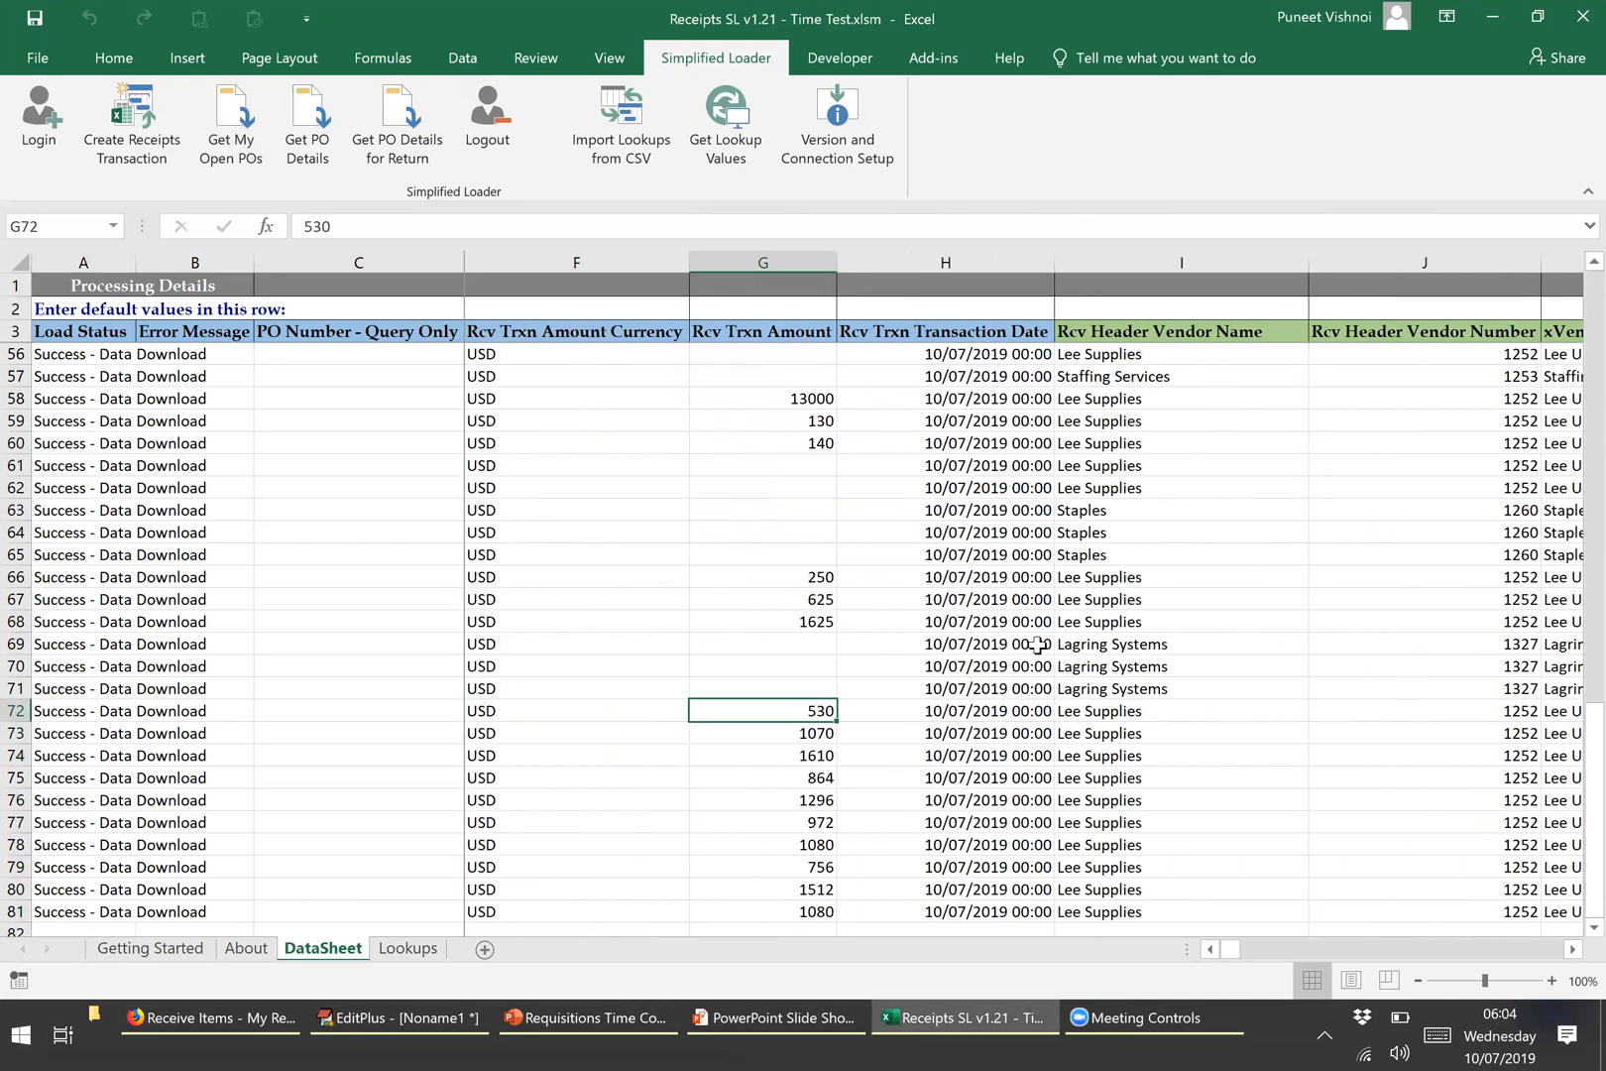
{"action": "type", "text": "10"}
{"action": "key", "text": "Return"}
{"action": "type", "text": "10"}
{"action": "key", "text": "Return"}
{"action": "type", "text": "10"}
{"action": "key", "text": "Return"}
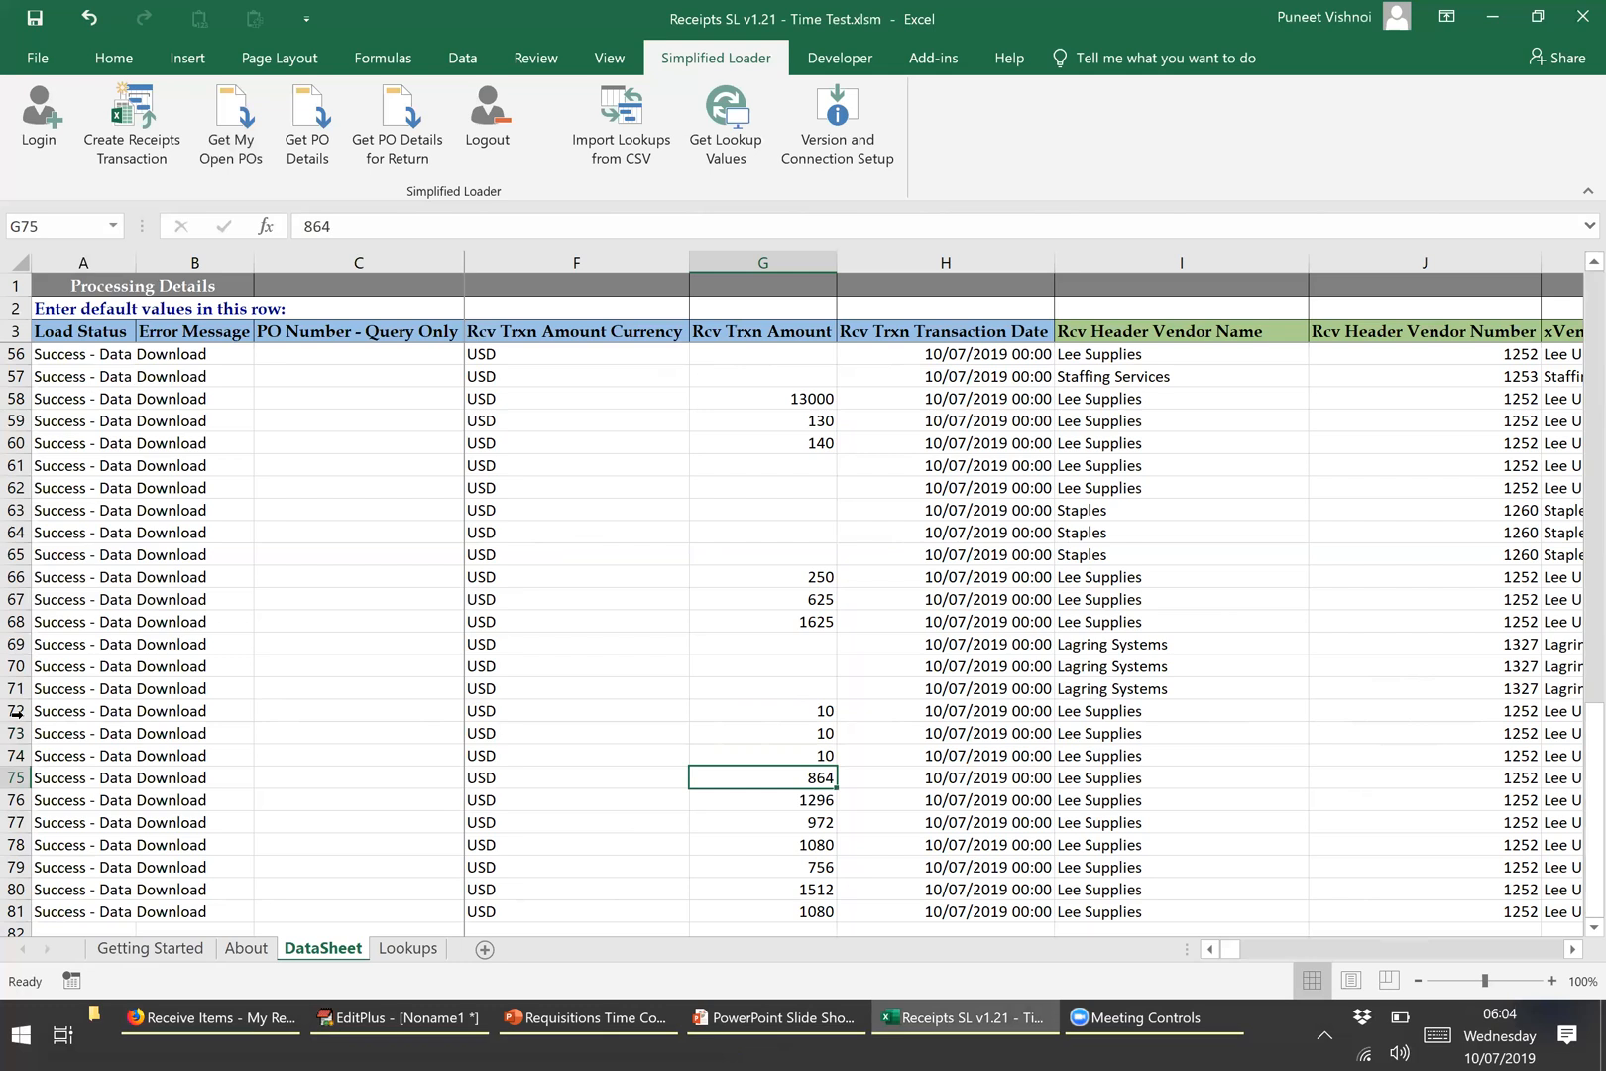
Create the receipts transaction for rows 72:74, and check the finish time on the system clock.
{"action": "left_click_drag", "start_coordinate": [14, 711], "coordinate": [10, 759]}
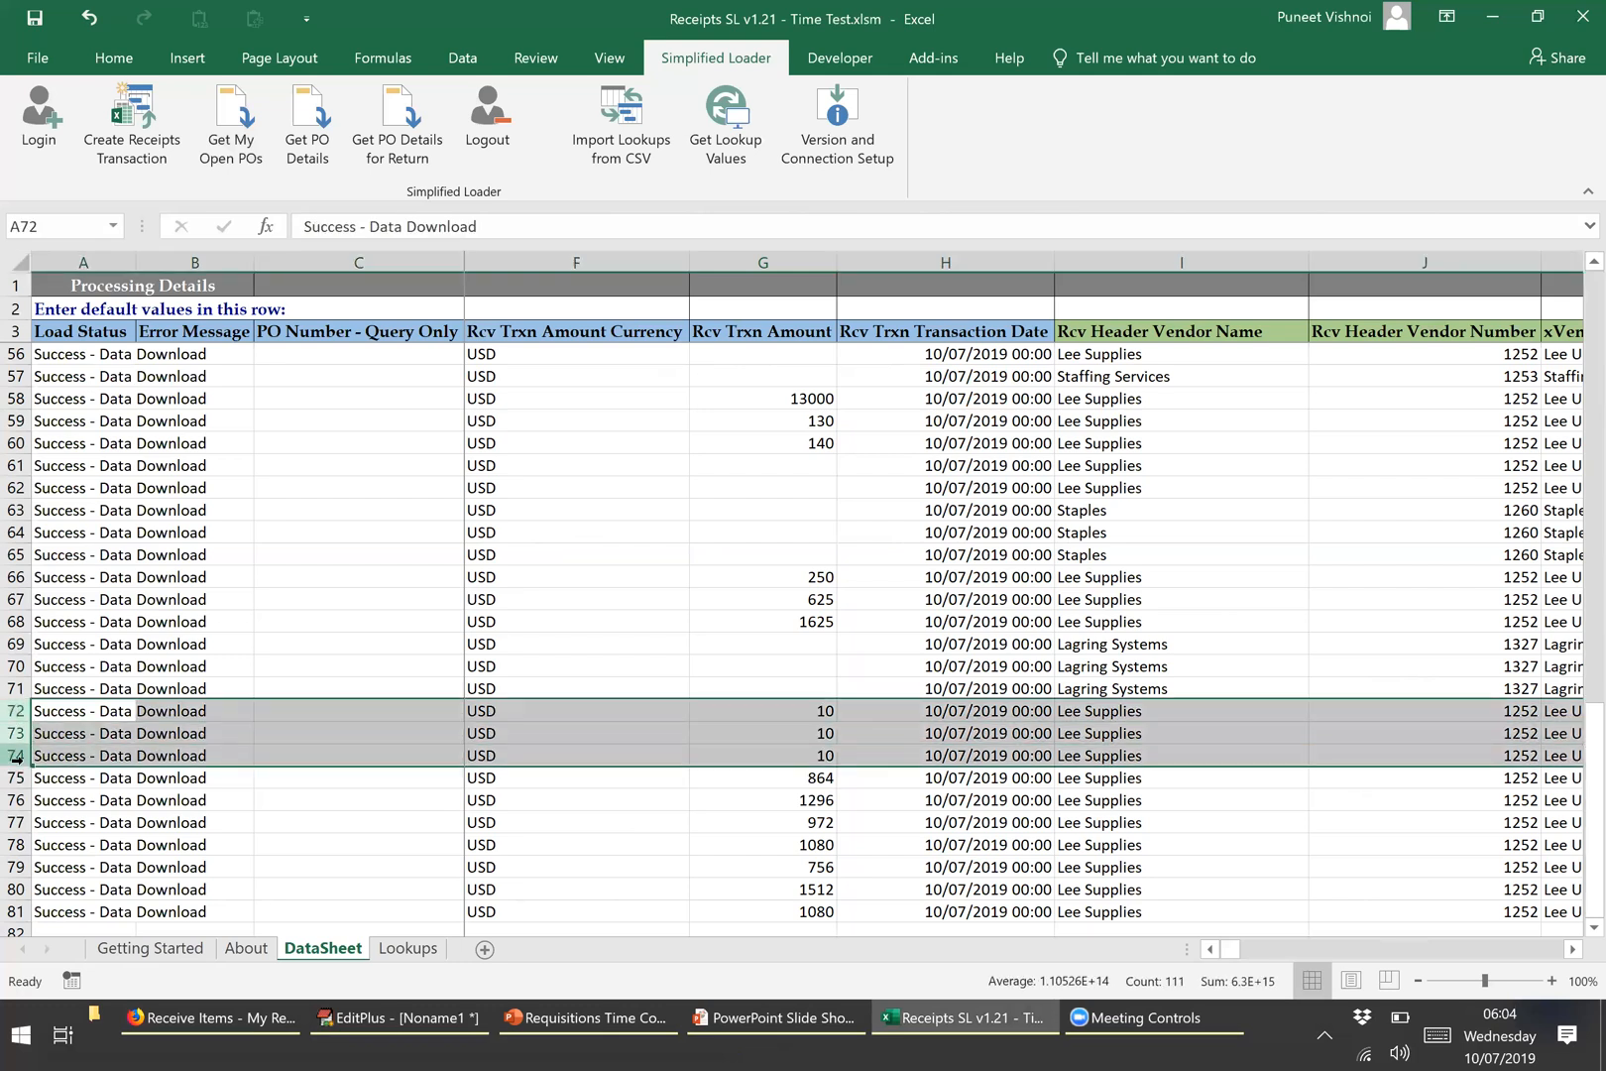
{"action": "left_click", "coordinate": [123, 132]}
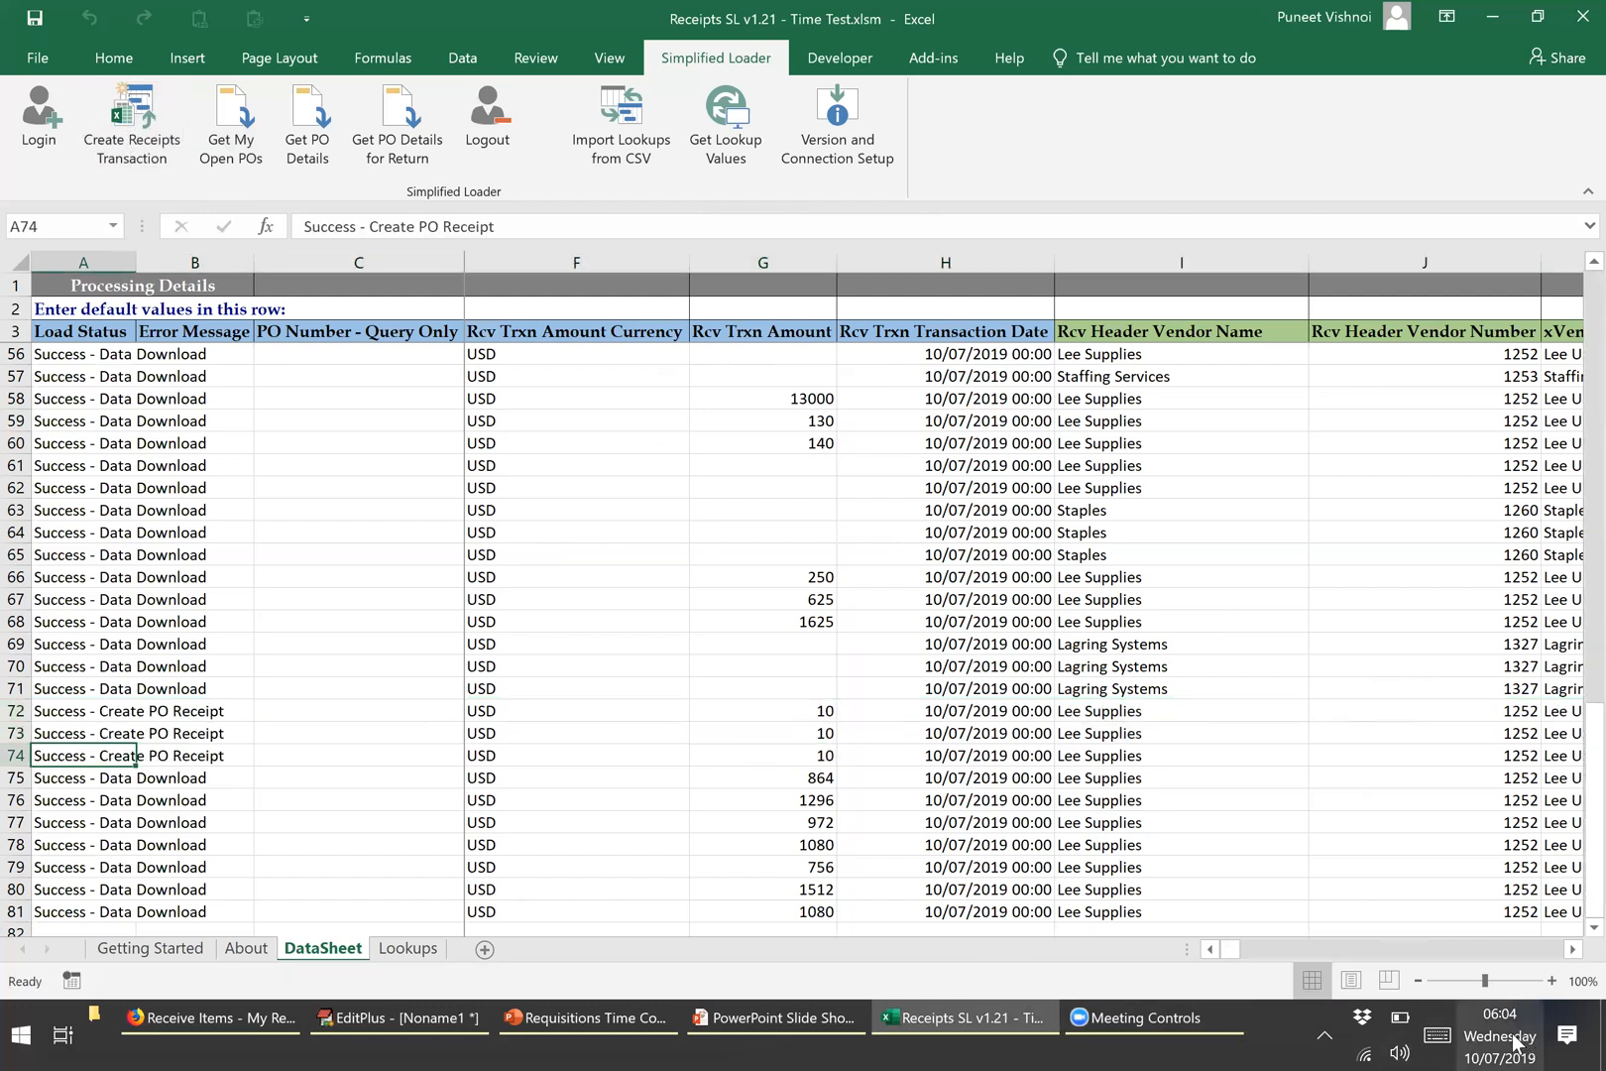
{"action": "left_click", "coordinate": [1473, 1038]}
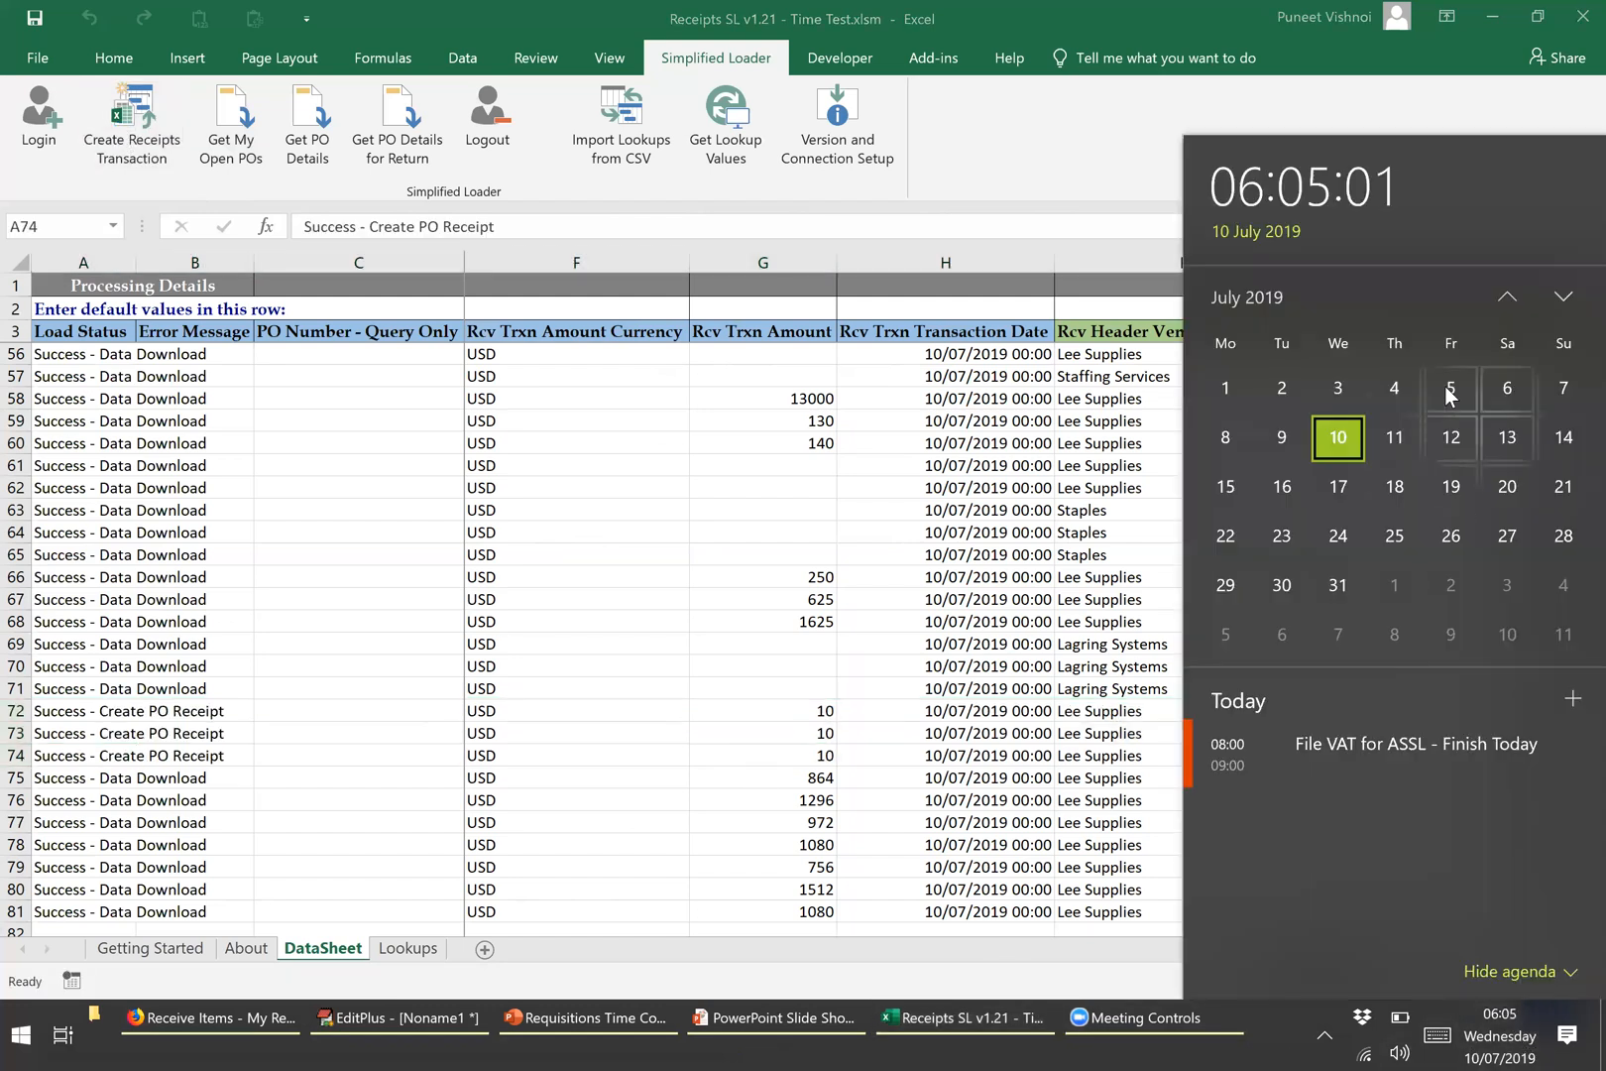